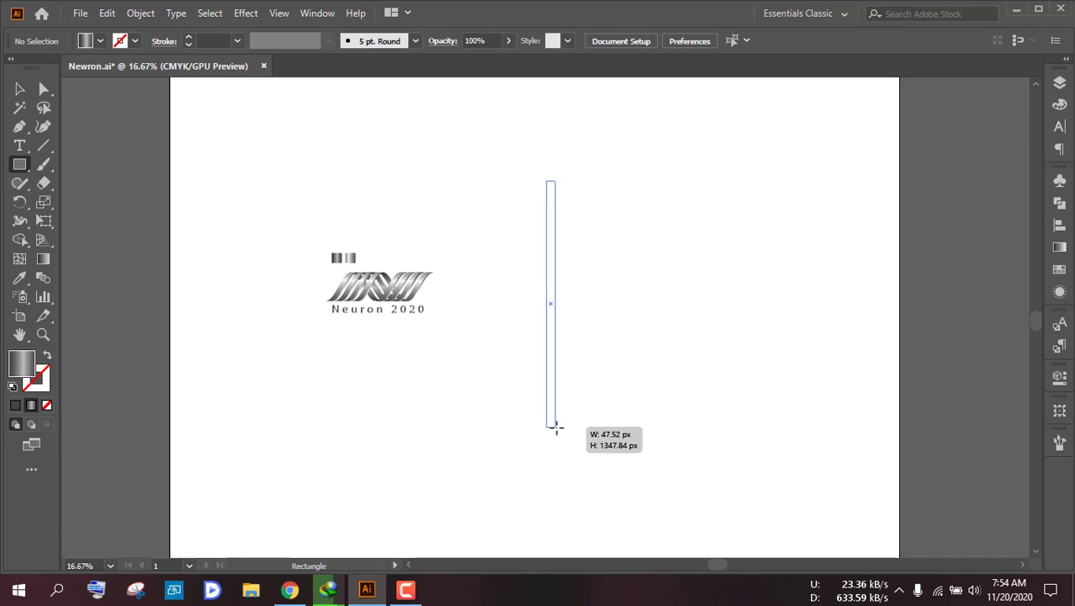
Step: Draw a tall, narrow rectangle about 48 by 1348 px beside the Neuron 2020 logo and fill it with solid cyan
drag(555, 427, 554, 425)
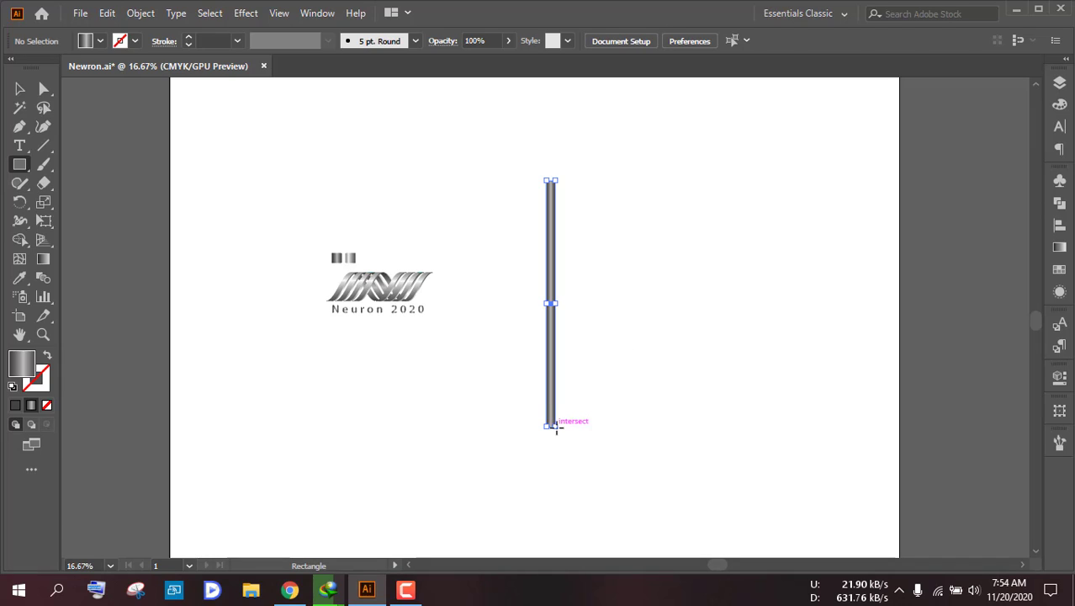
key(v)
click(98, 41)
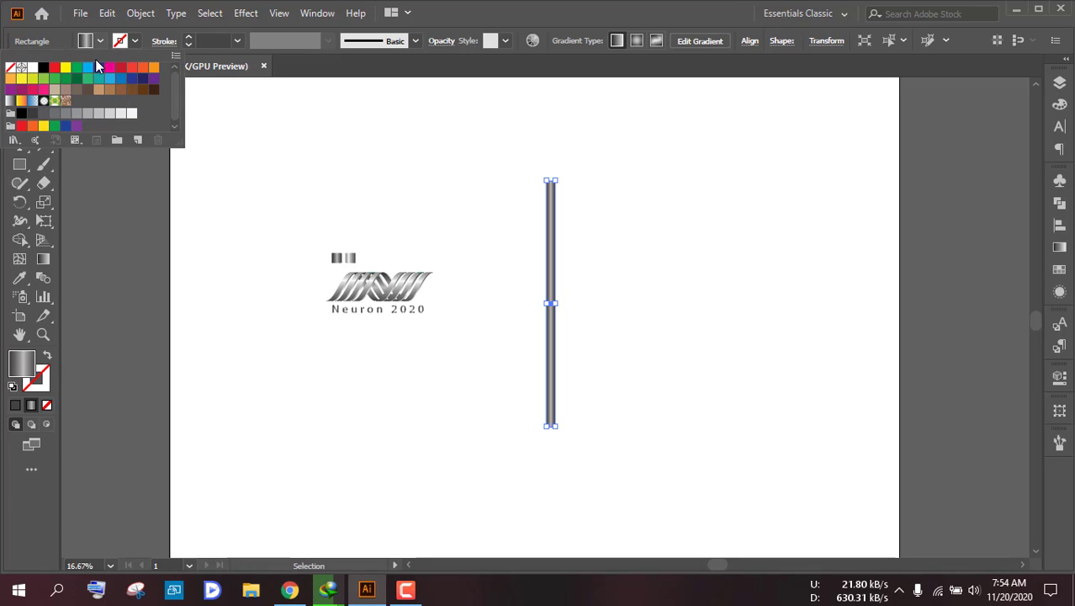
click(88, 67)
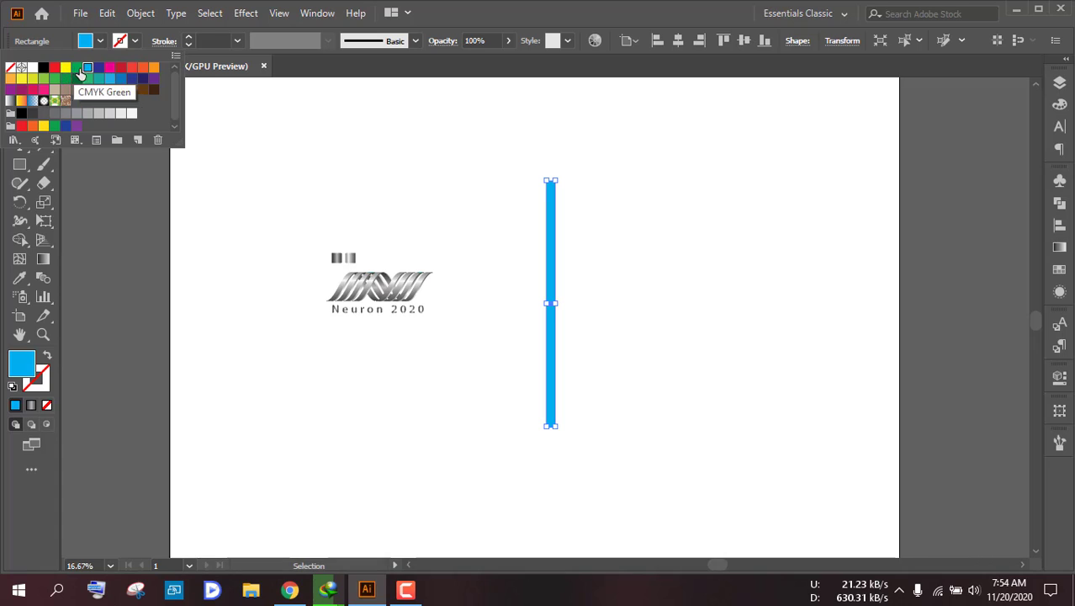
click(252, 111)
click(809, 218)
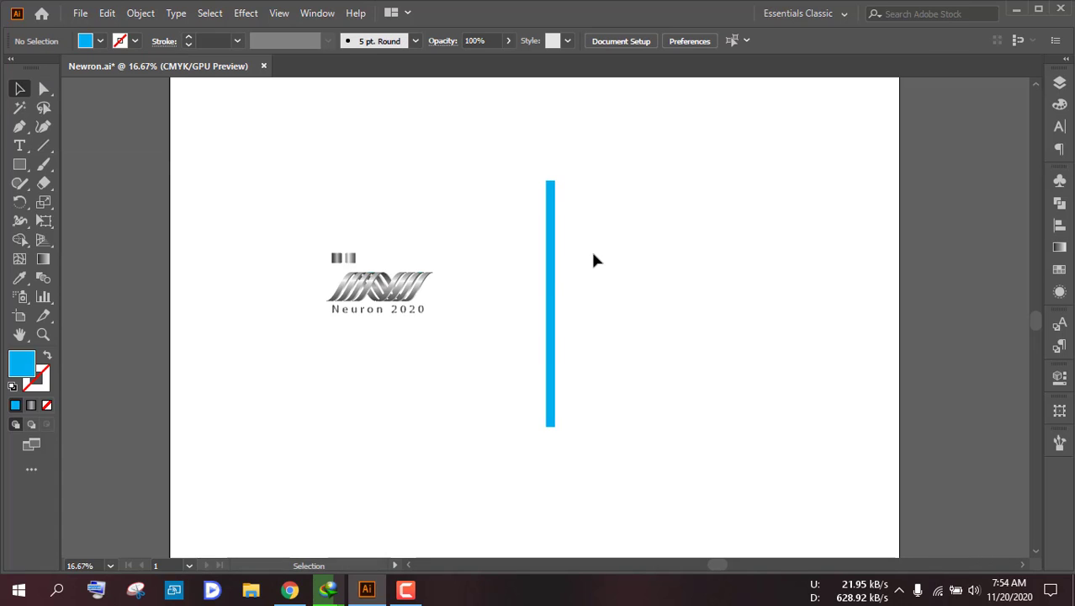
Step: Duplicate the cyan bar sideways to make a row of four evenly spaced parallel bars
scroll(547, 241, up, 2)
scroll(548, 240, down, 1)
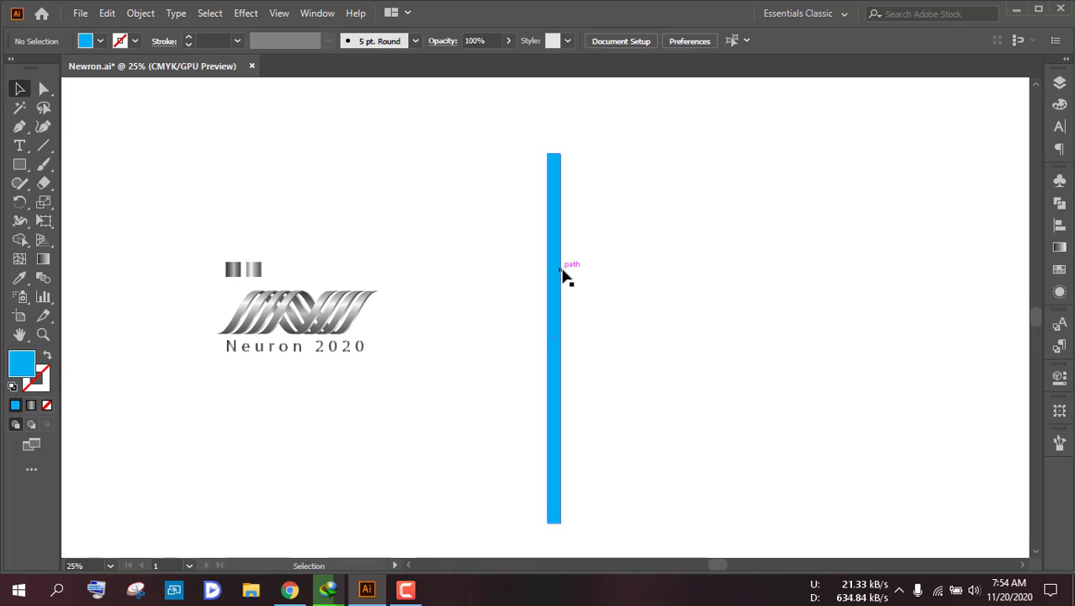
drag(552, 283, 616, 280)
click(684, 293)
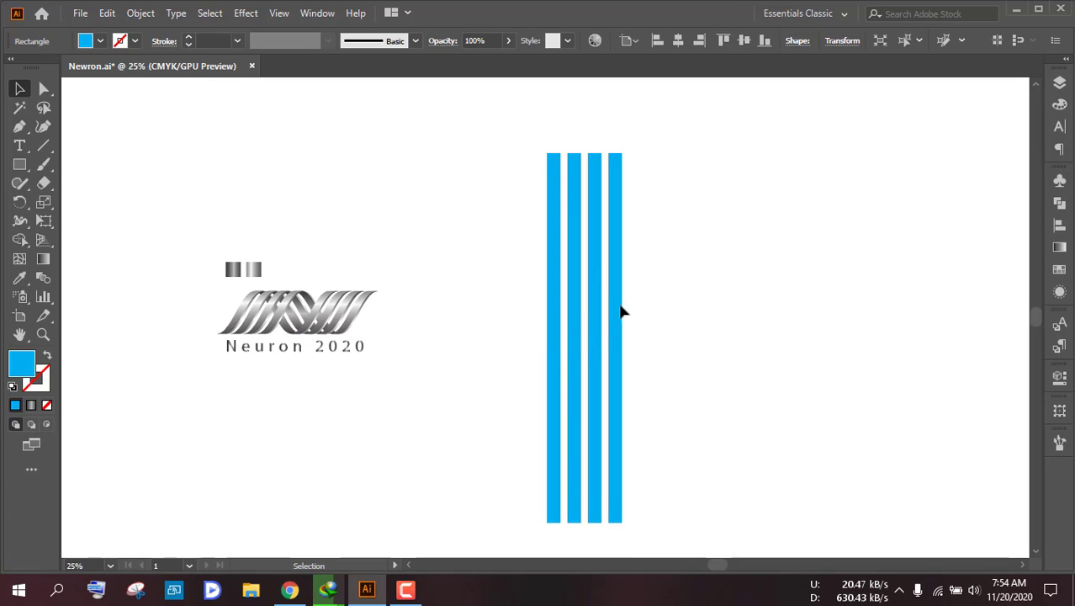
Step: Try to save the four cyan bars as a new symbol, and delete the bars
key(ctrl+a)
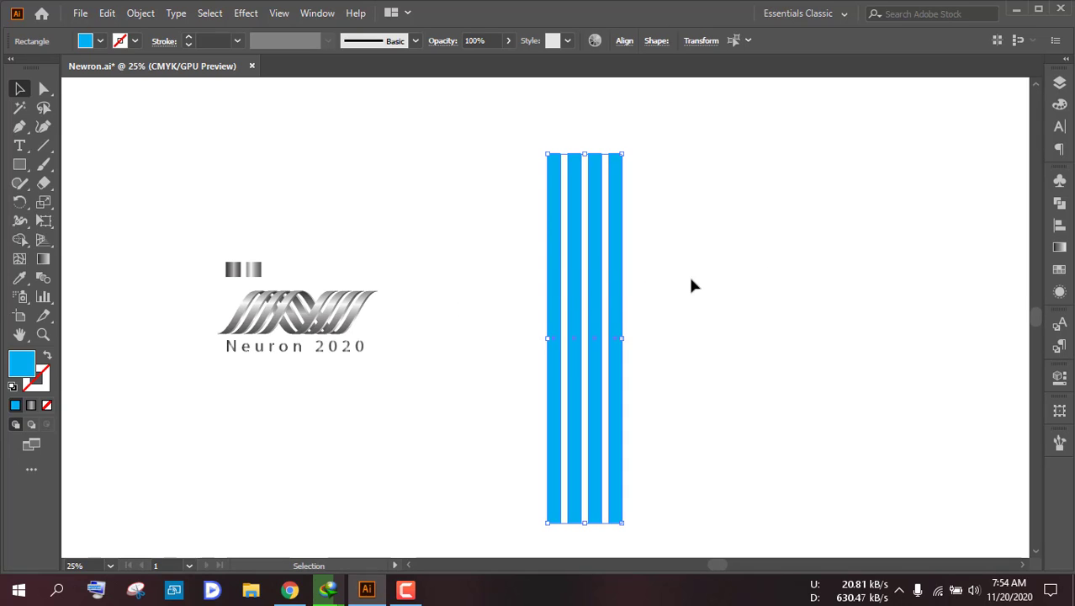
click(1058, 184)
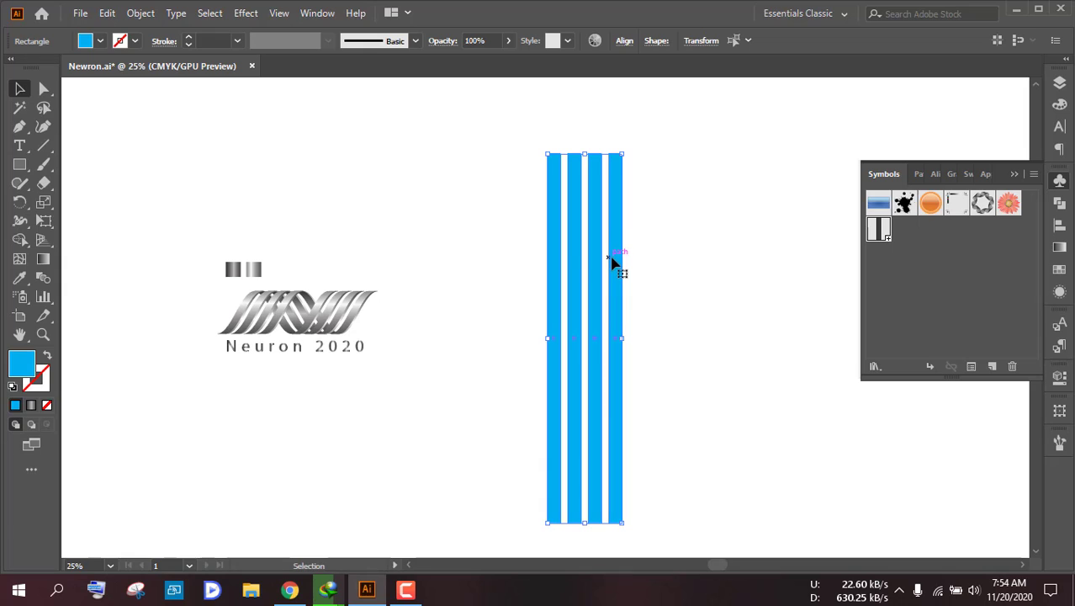
drag(611, 281, 908, 282)
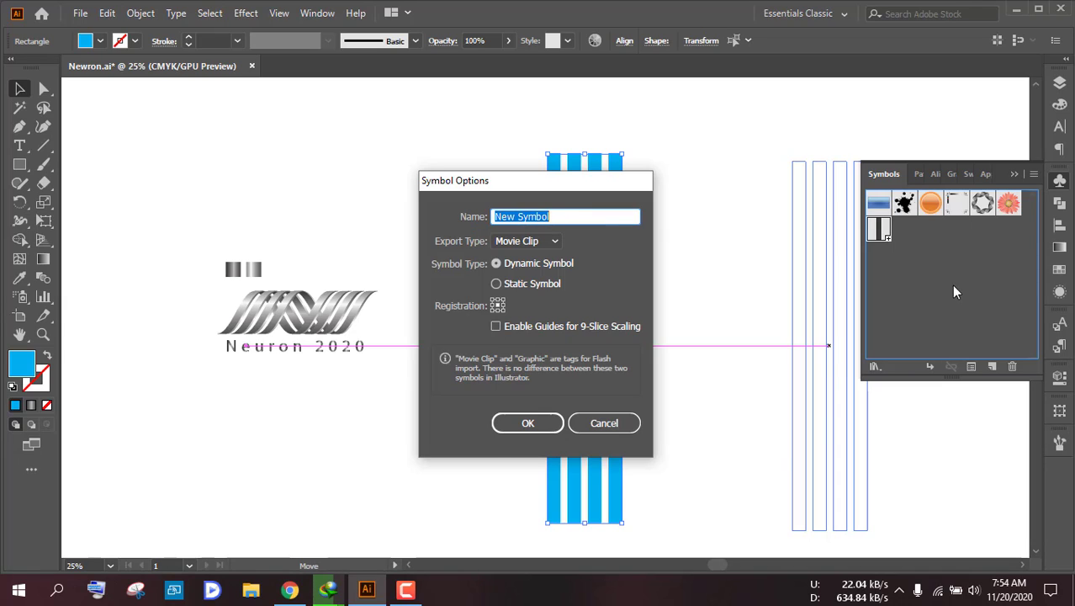
click(601, 424)
key(Delete)
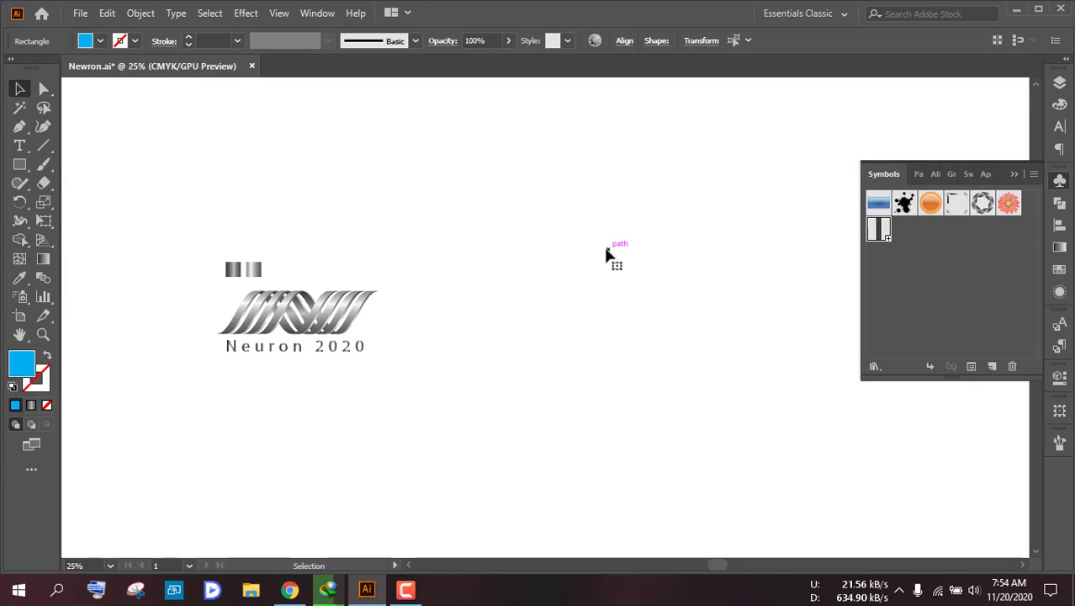
Step: Draw a single tall, narrow cyan rectangle between the Neuron 2020 logo and the centre of the artboard
click(19, 166)
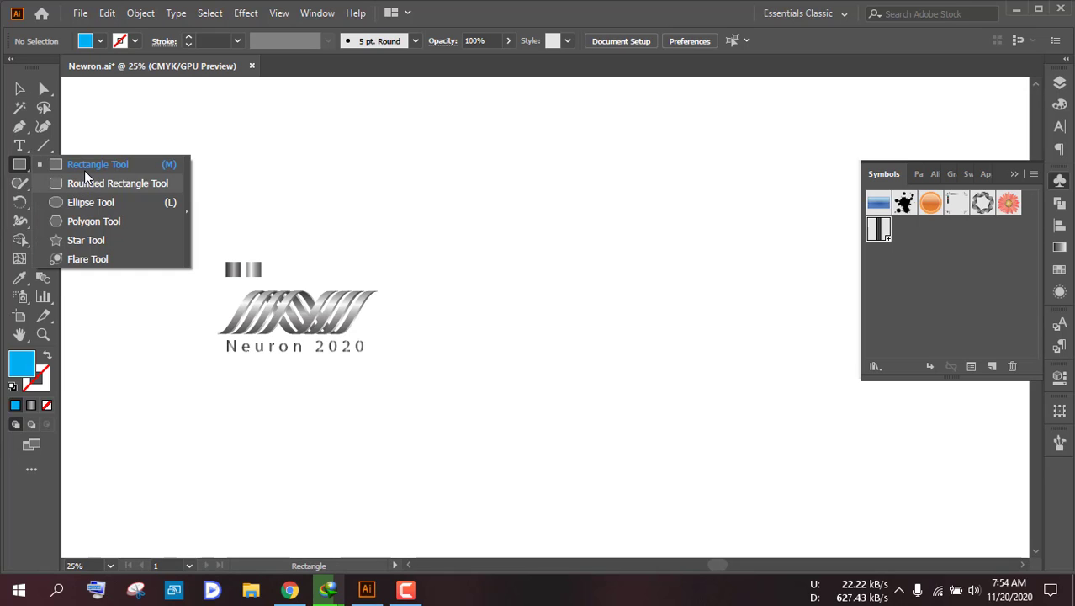
click(85, 167)
drag(504, 177, 537, 526)
key(v)
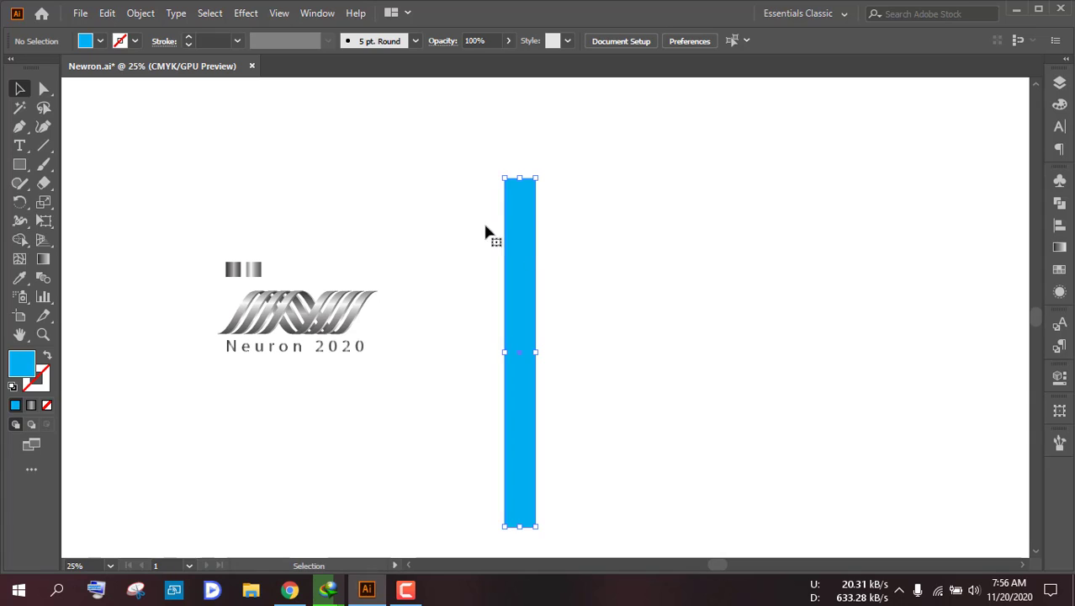
Step: Set up a 3D Revolve effect on the rectangle with X and Y rotations of 0°, Z rotation of 90° and preview enabled
click(245, 14)
mouse_move(277, 103)
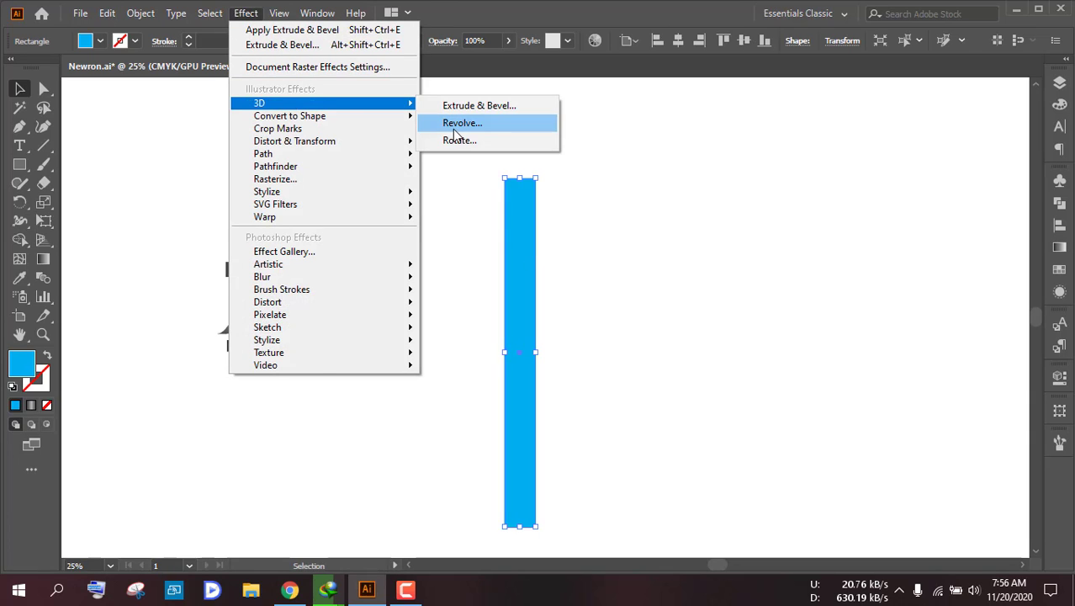
click(480, 122)
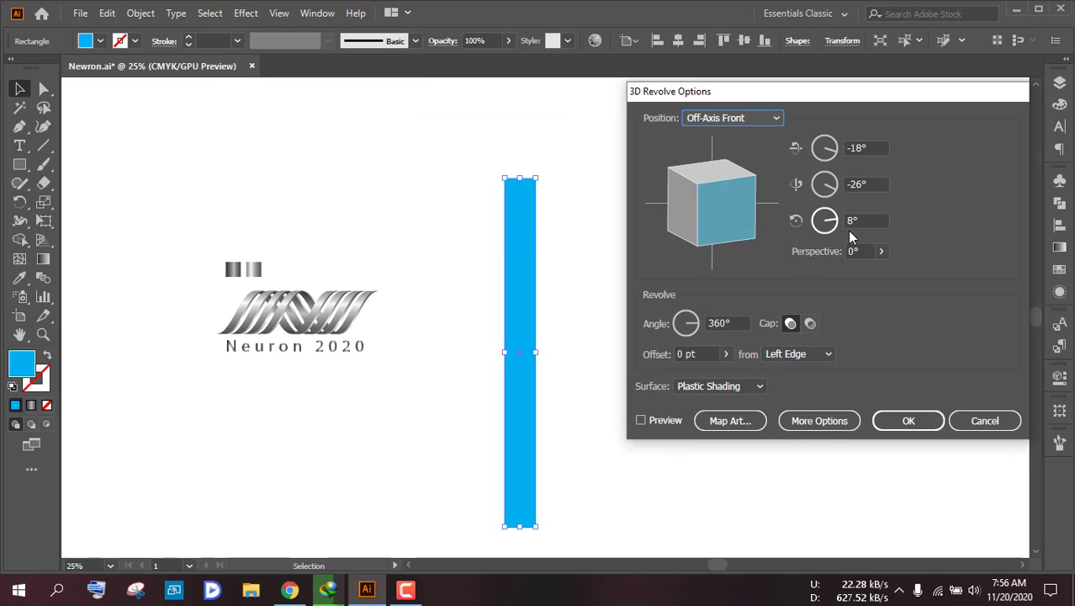
click(824, 232)
text(90)
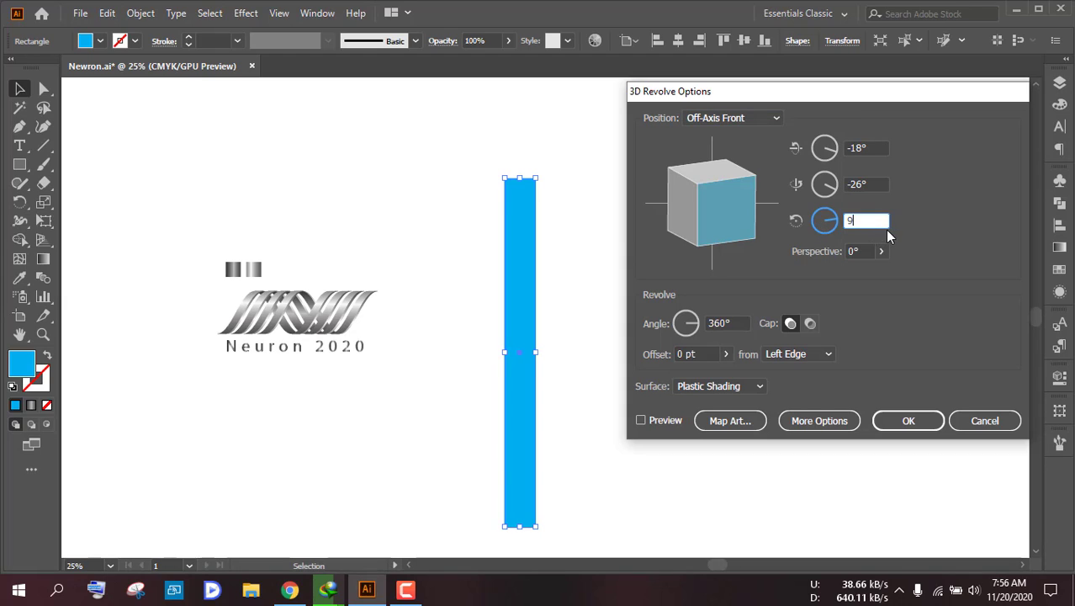
click(866, 182)
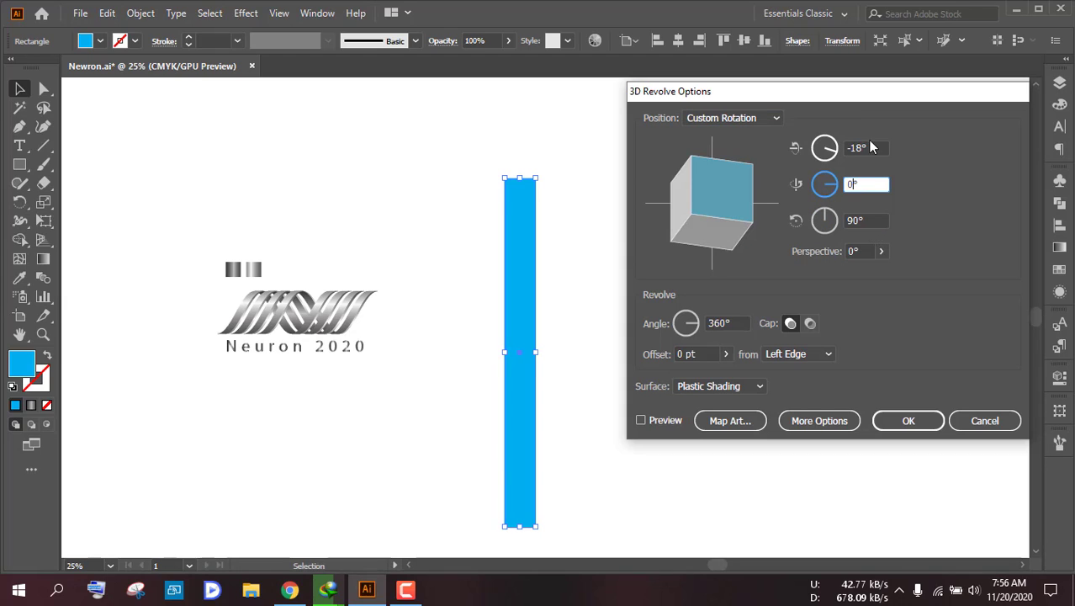
text(0)
click(847, 148)
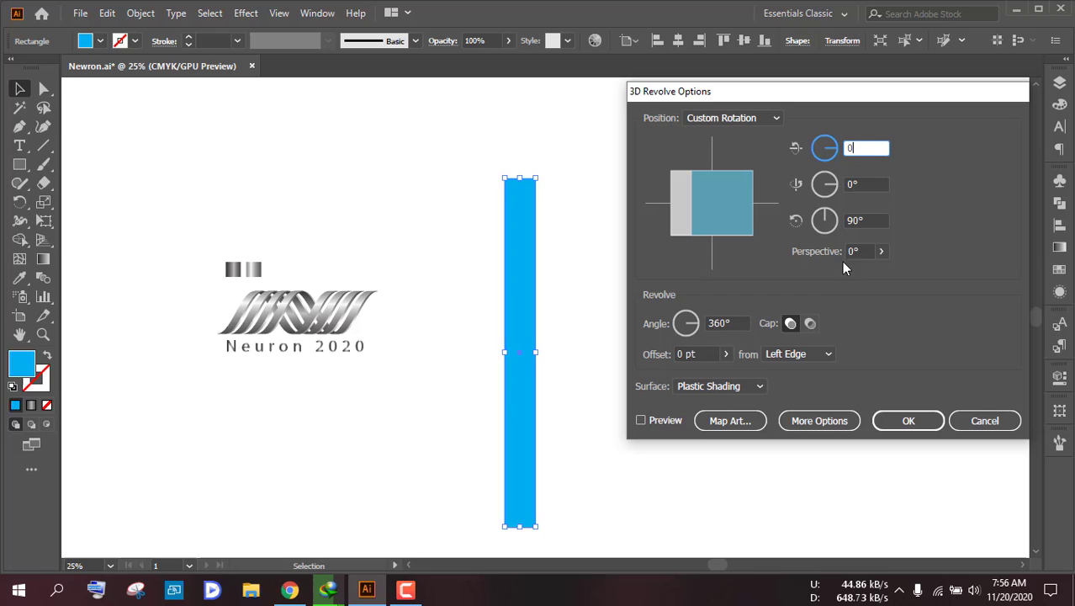
click(657, 418)
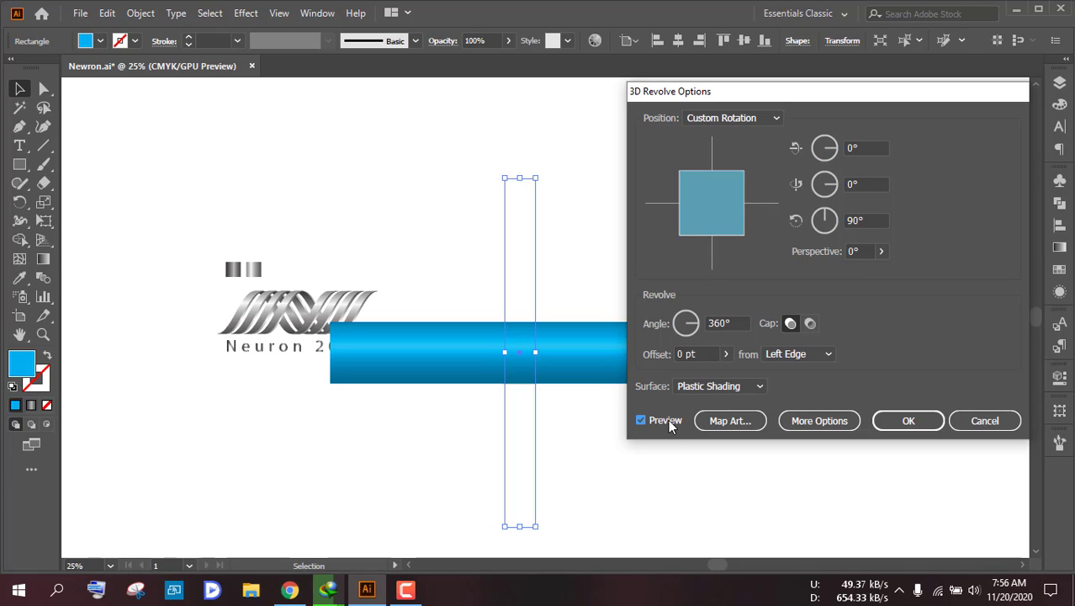
Step: Map the 10101010 symbol onto surface 3 of 3 of the revolved shape with Invisible Geometry enabled
click(732, 420)
click(969, 365)
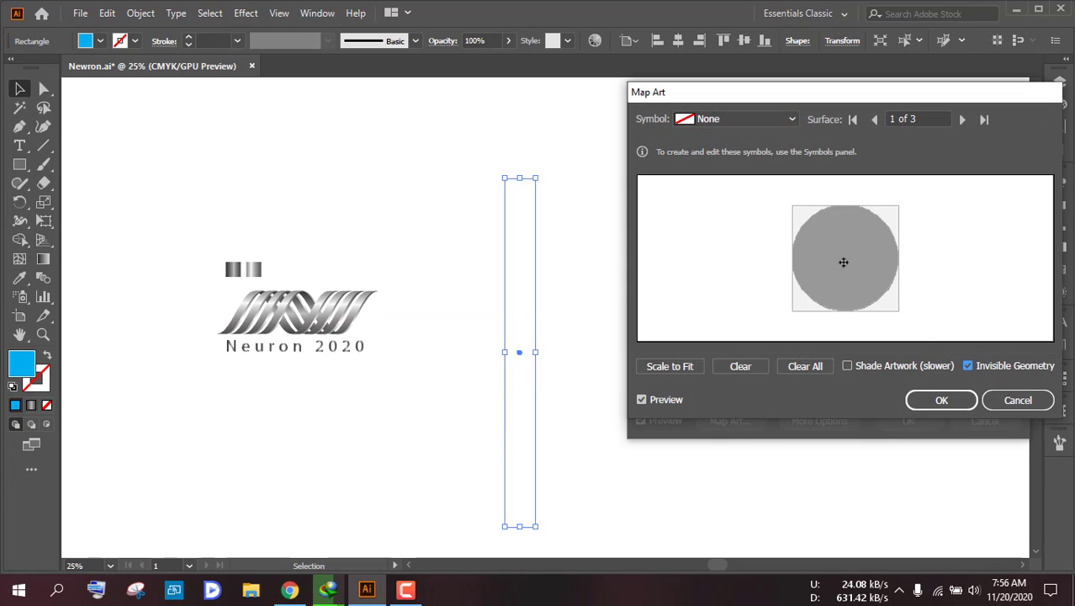
click(872, 120)
click(729, 120)
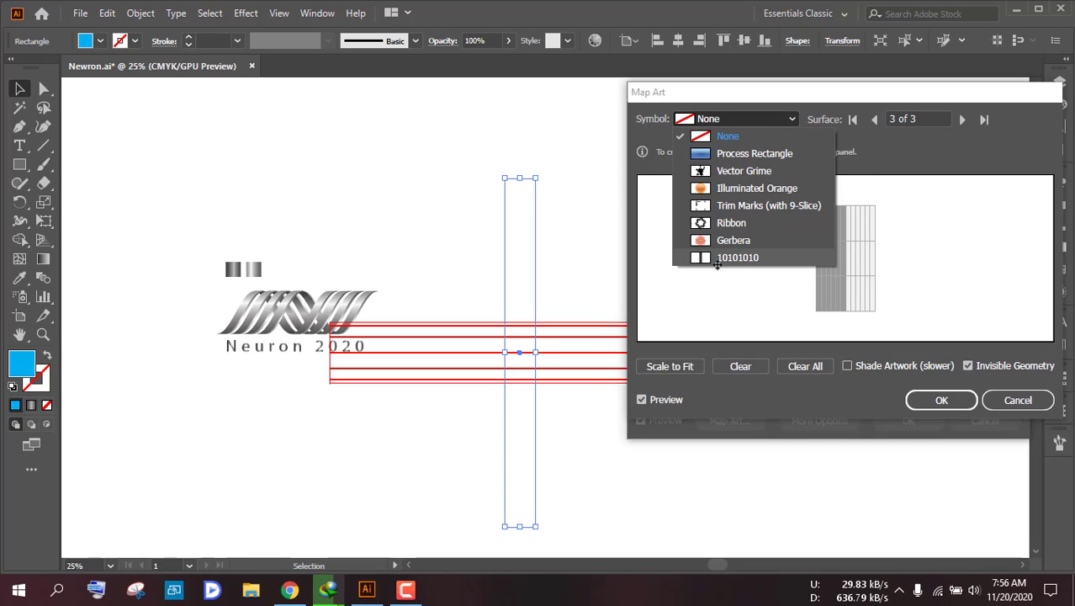
click(722, 260)
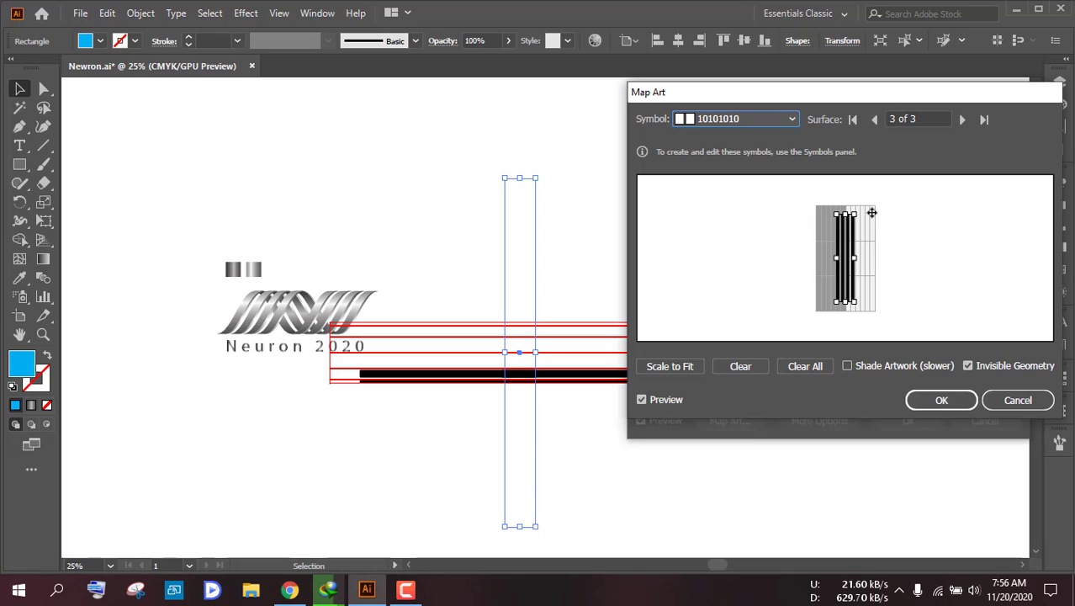
Step: Rotate the mapped symbol so its stripes run diagonally upward across the surface, and apply the Revolve effect
drag(858, 212, 892, 243)
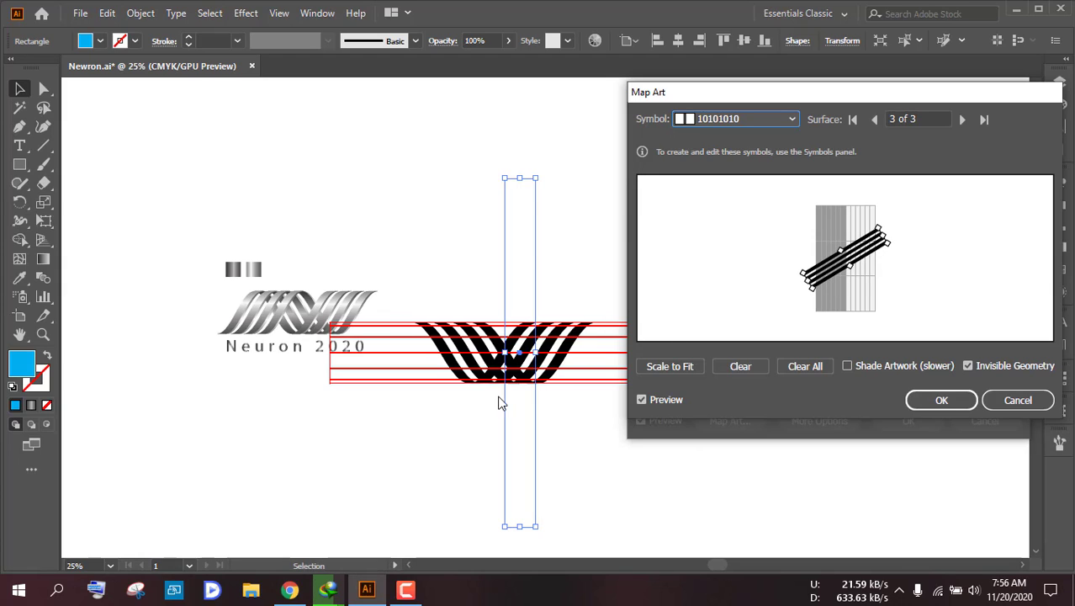
click(939, 403)
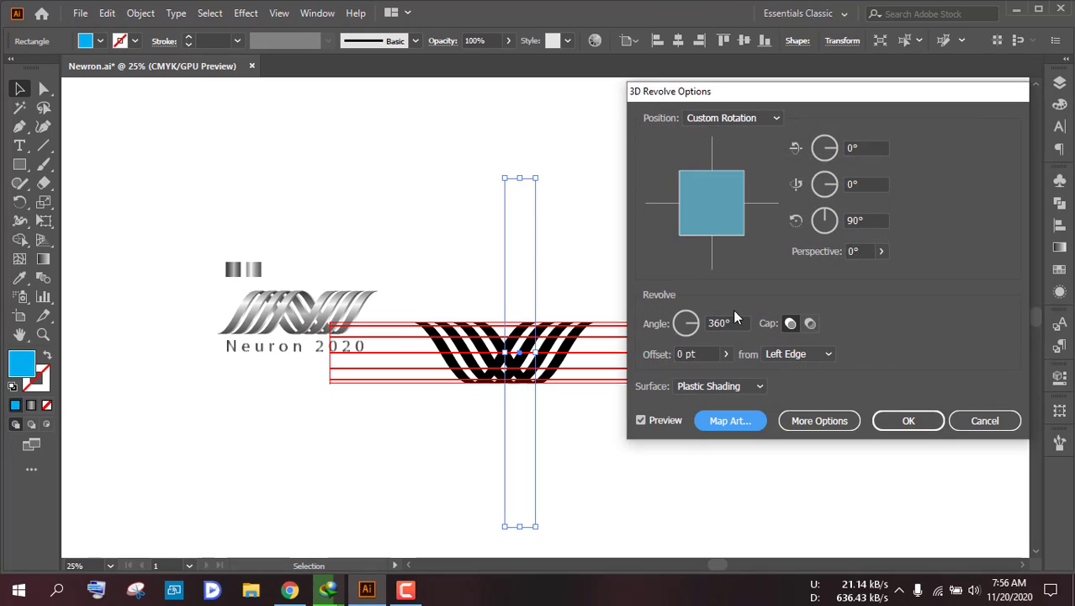
click(910, 422)
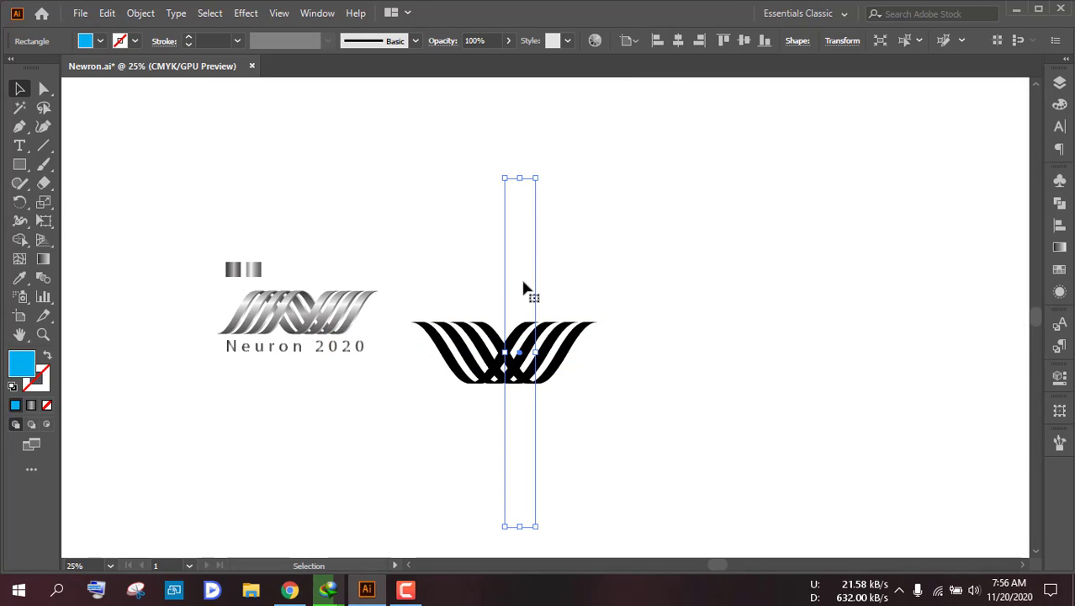
Step: Move the striped 3D artwork away from the Neuron 2020 logo and expand its appearance
drag(539, 292, 616, 257)
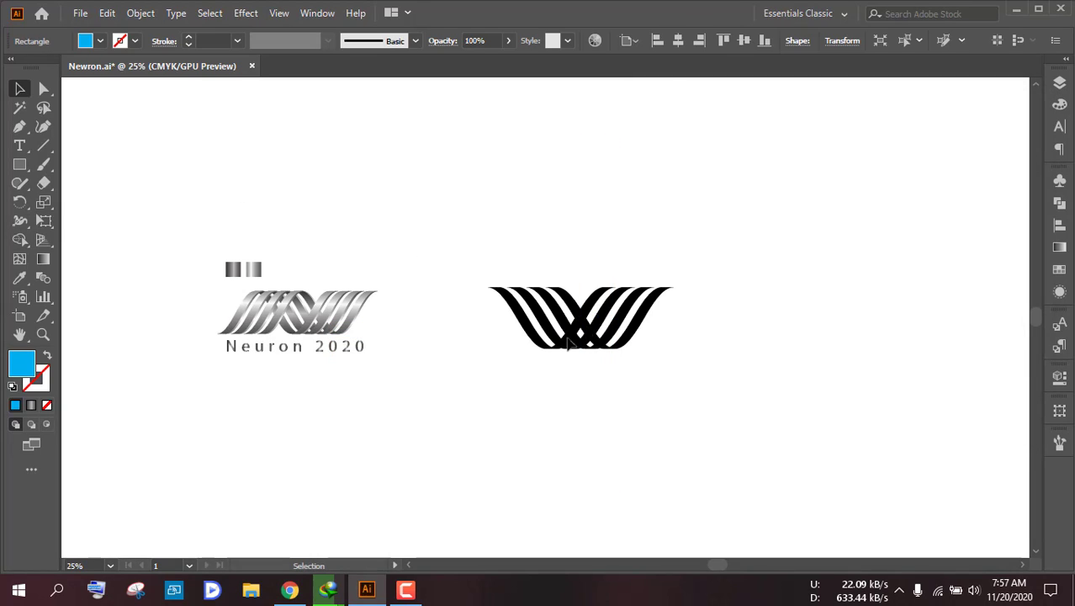
click(140, 12)
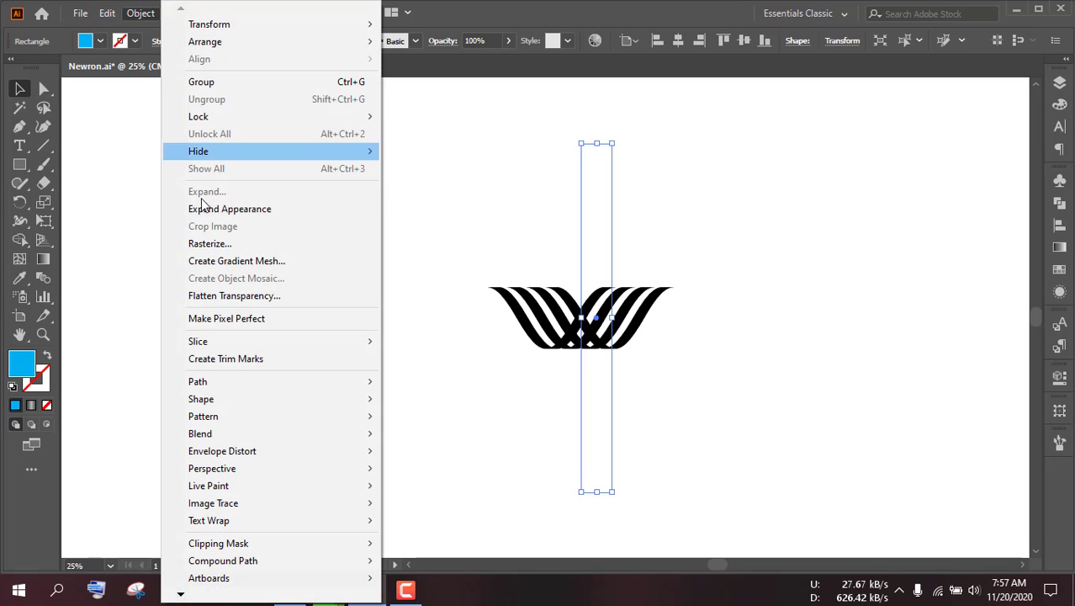
click(217, 210)
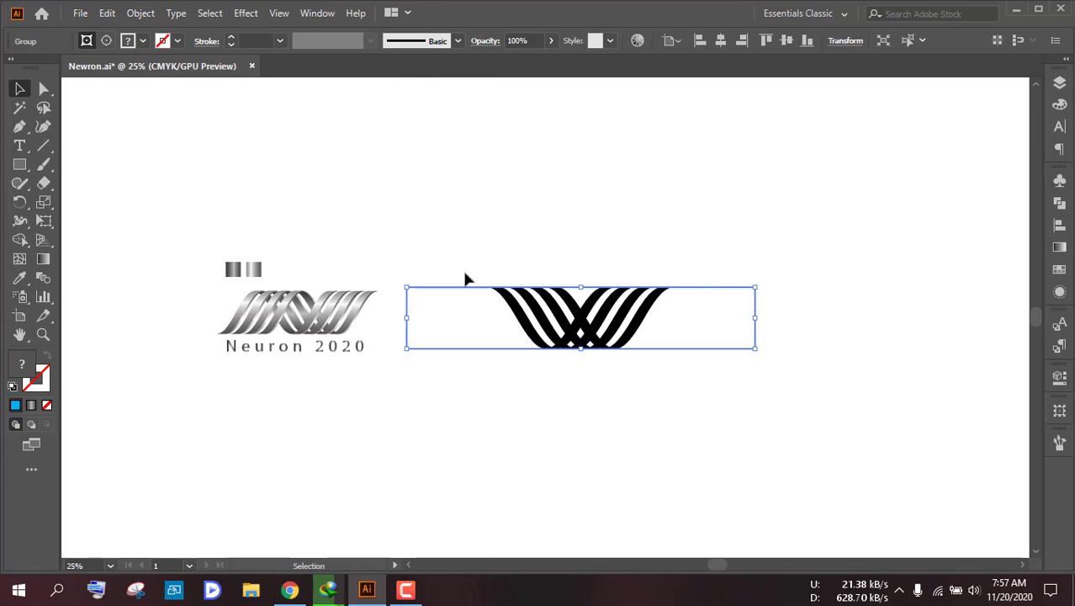
Step: Ungroup the expanded striped artwork twice to reach its clip group
click(665, 370)
click(600, 326)
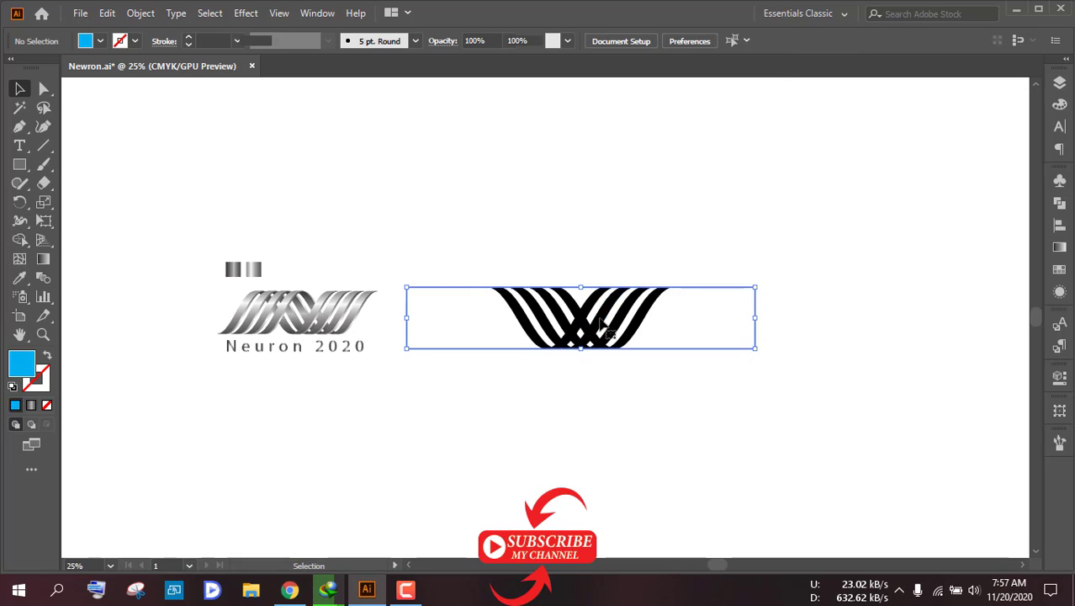
right_click(601, 320)
click(646, 174)
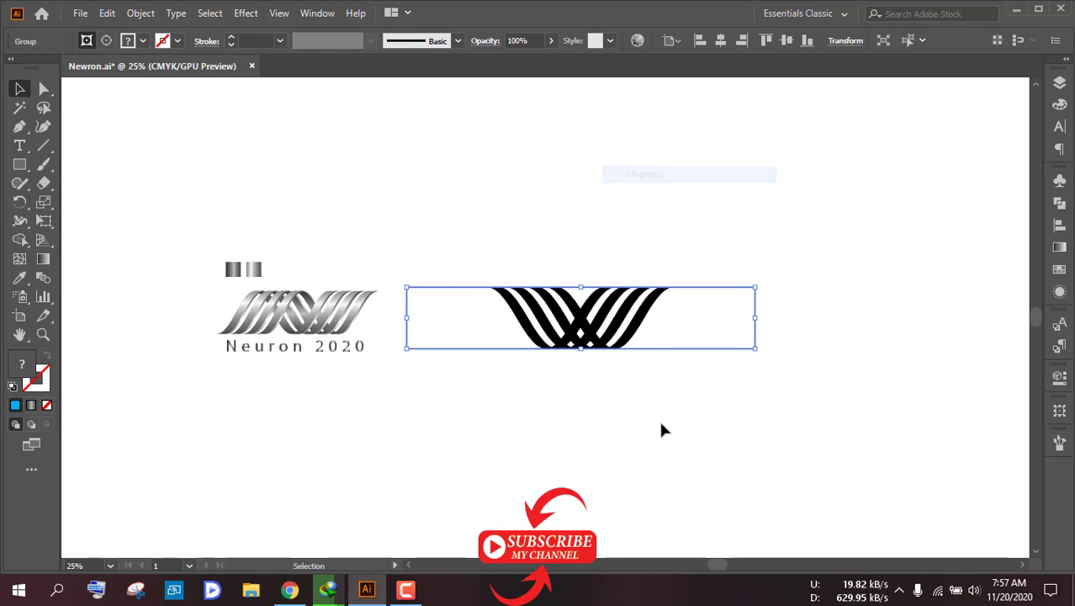
click(662, 428)
click(579, 329)
right_click(580, 334)
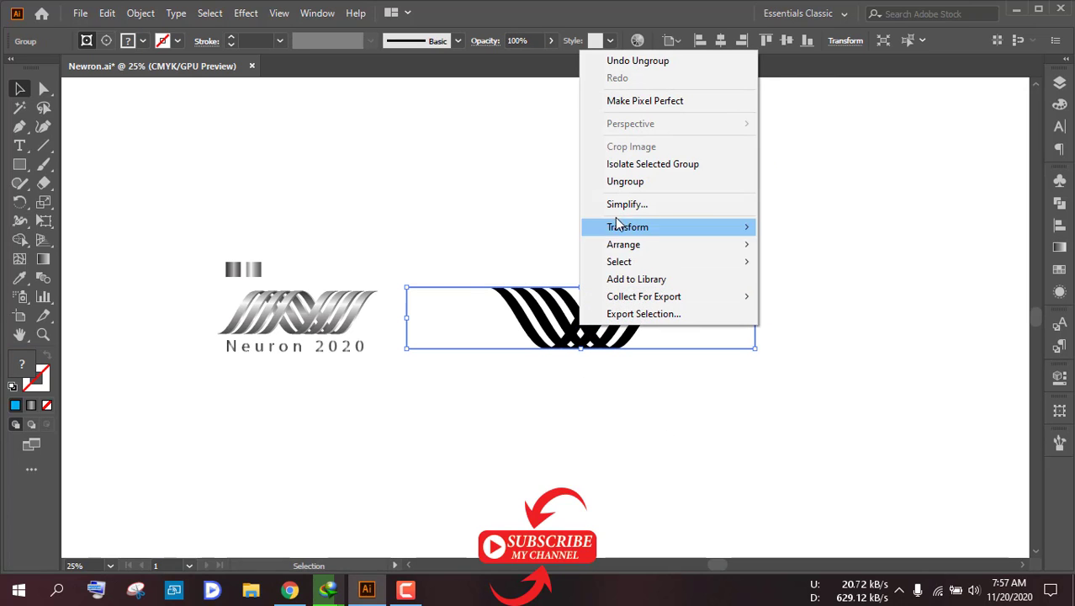
click(624, 181)
click(612, 381)
click(582, 315)
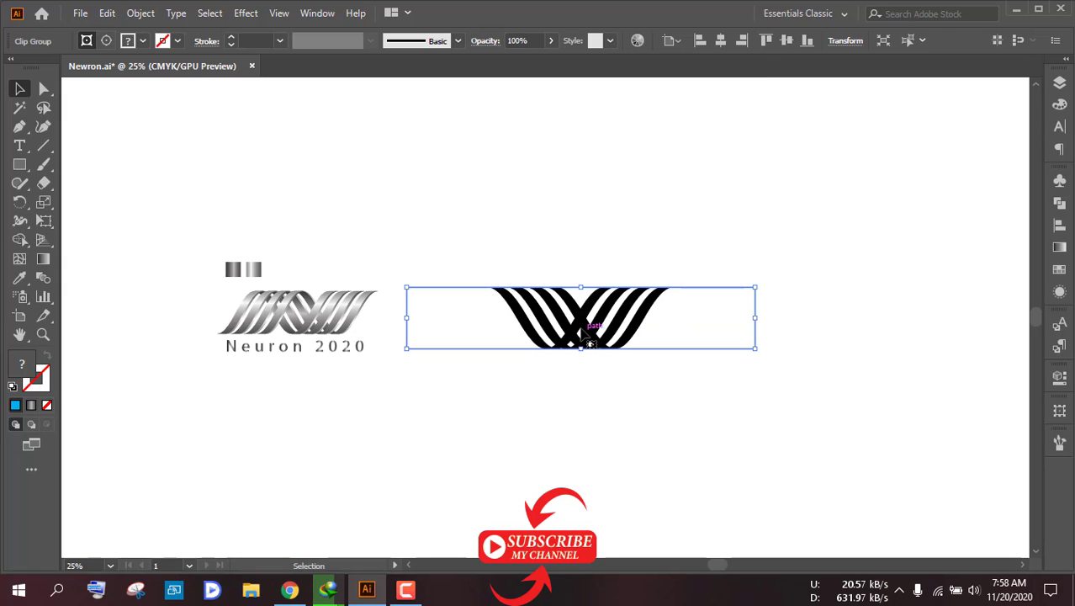
click(627, 391)
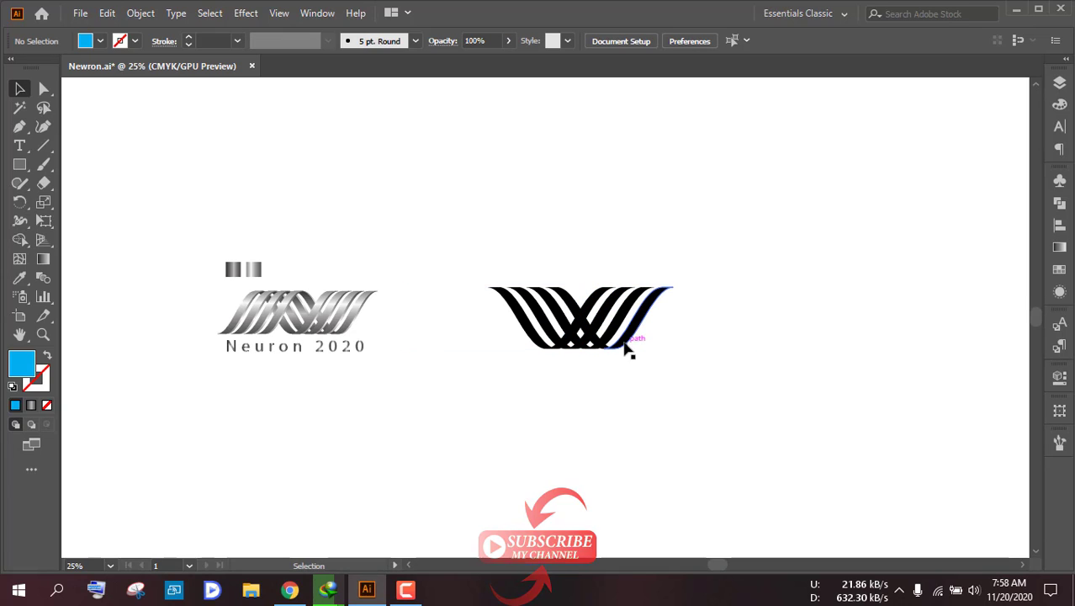
Step: Try to release the clipping mask of the striped clip group
click(632, 341)
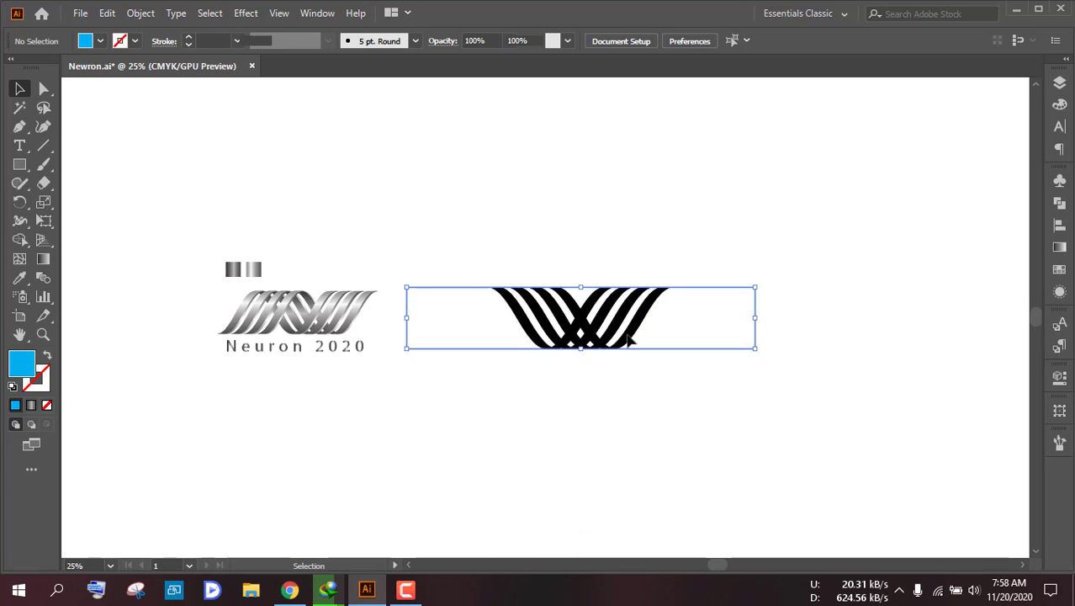
right_click(631, 338)
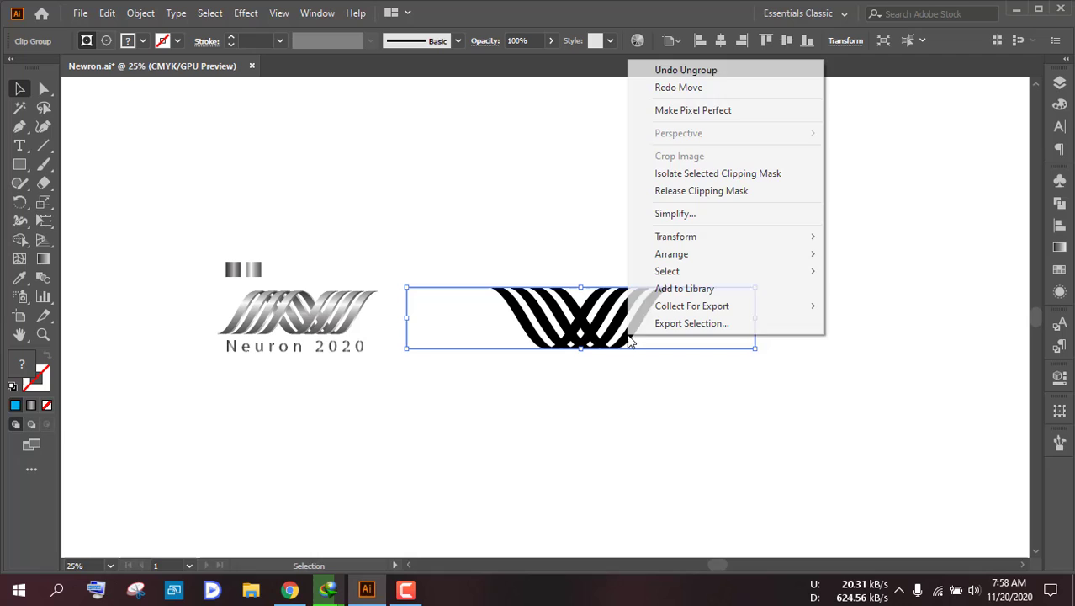
click(673, 192)
click(631, 421)
key(ctrl+z)
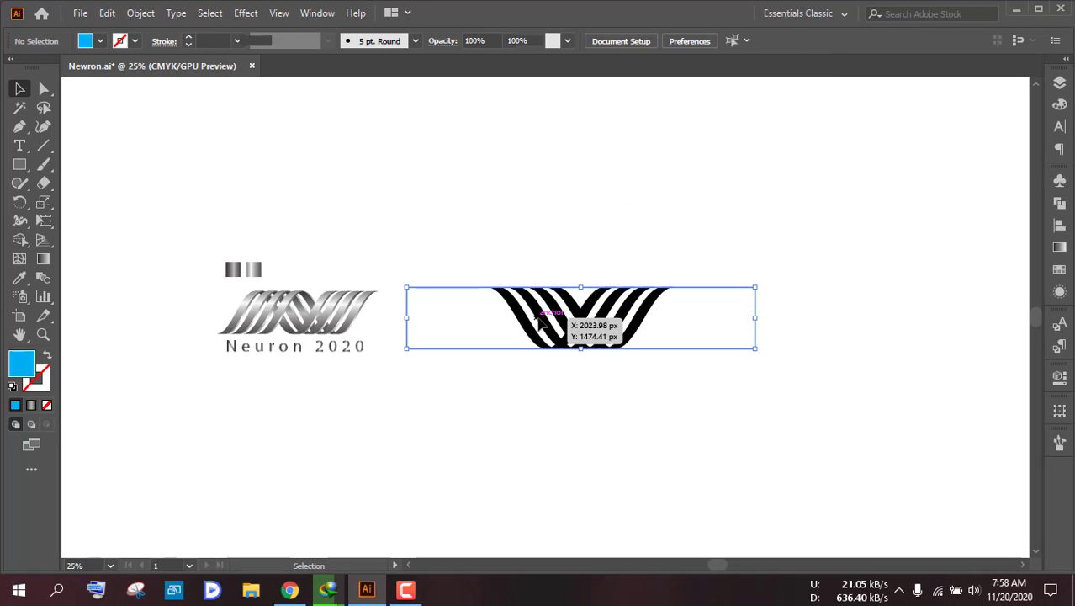
Step: Release the clipping mask of the striped clip group and delete the empty rectangle surrounding the stripes
right_click(540, 323)
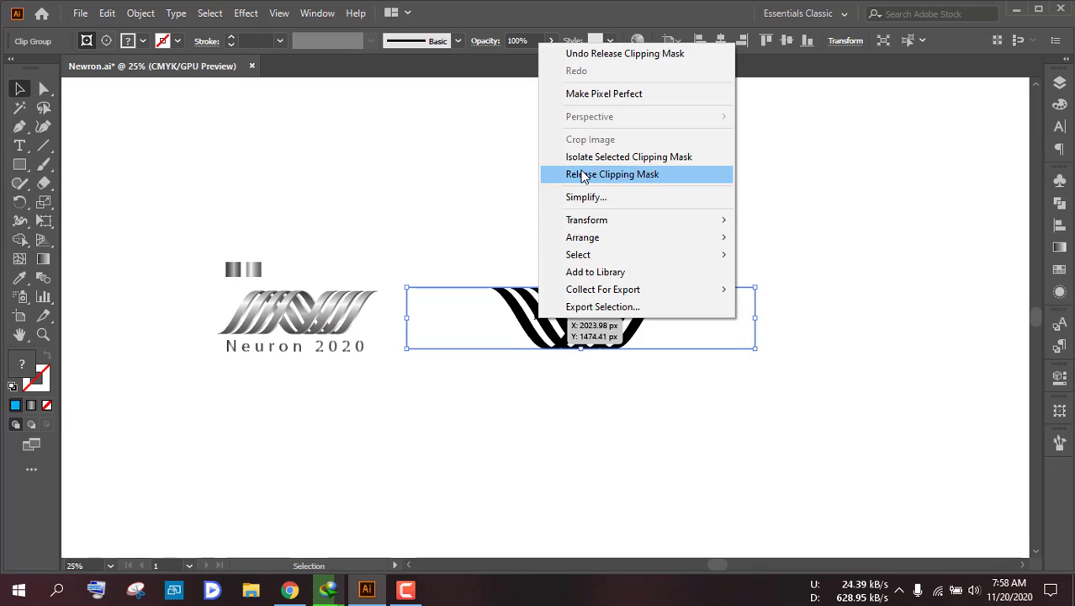
click(589, 176)
click(692, 363)
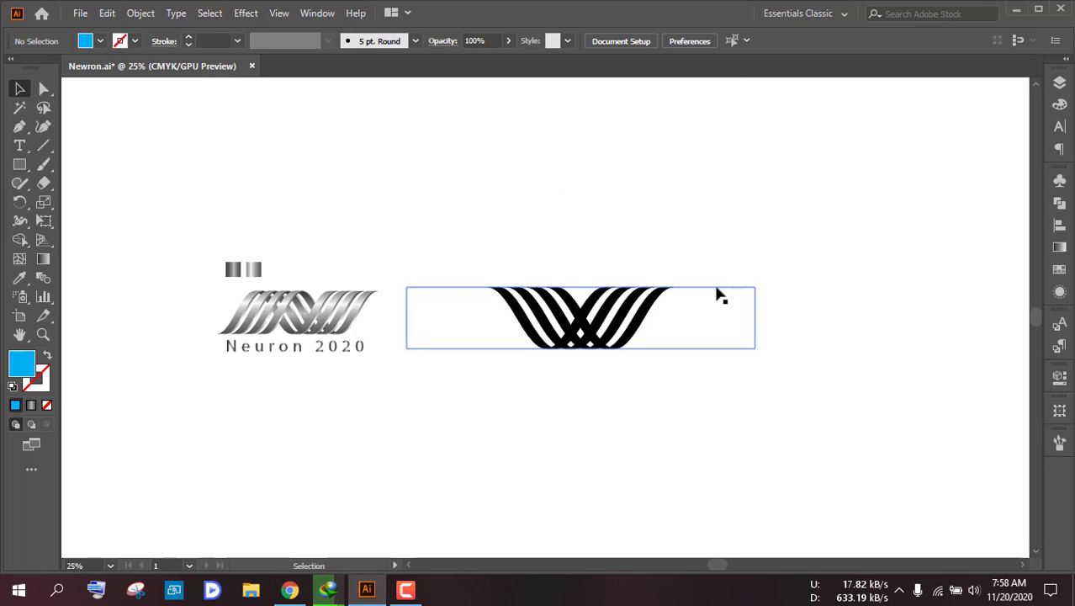
click(719, 294)
key(Delete)
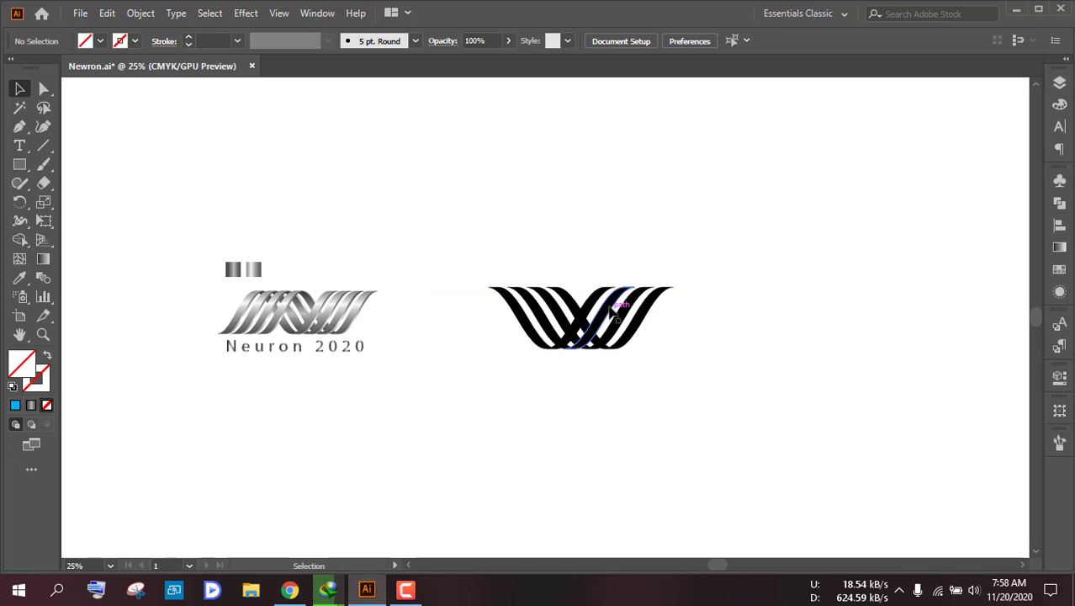
click(585, 288)
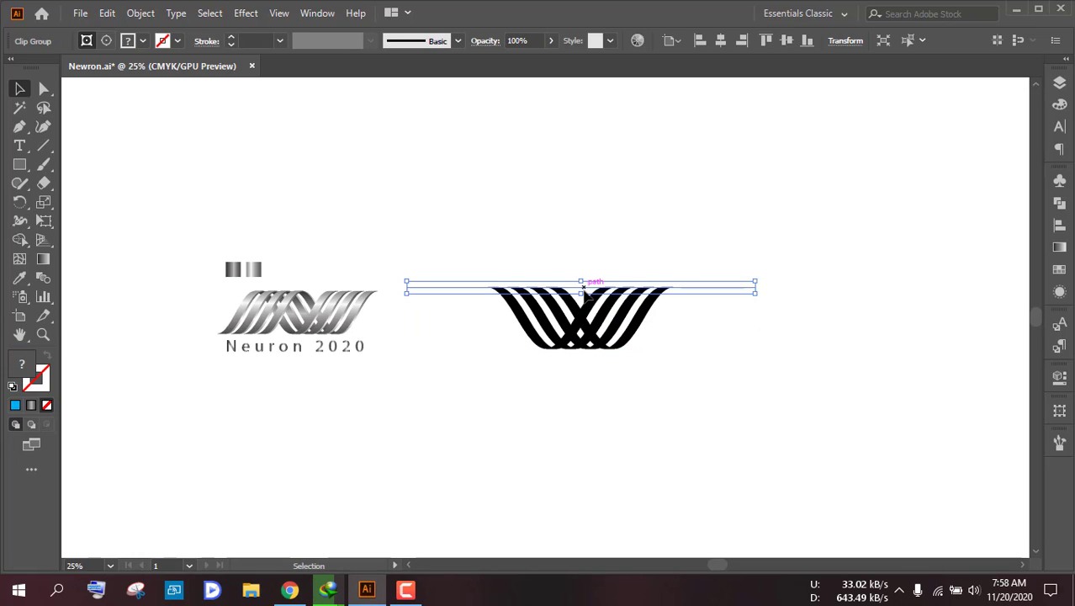
click(461, 305)
Step: Duplicate the upward-slanting stripe group and place the copy to the left, crossing the downward-slanting stripes to form an N shape
key(ctrl+plus)
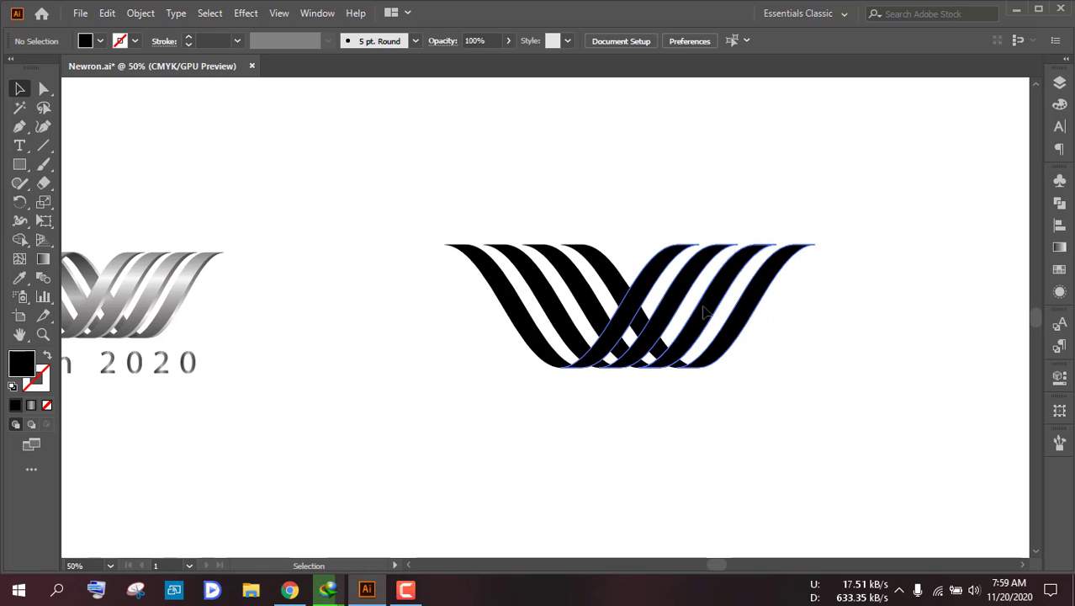
click(698, 309)
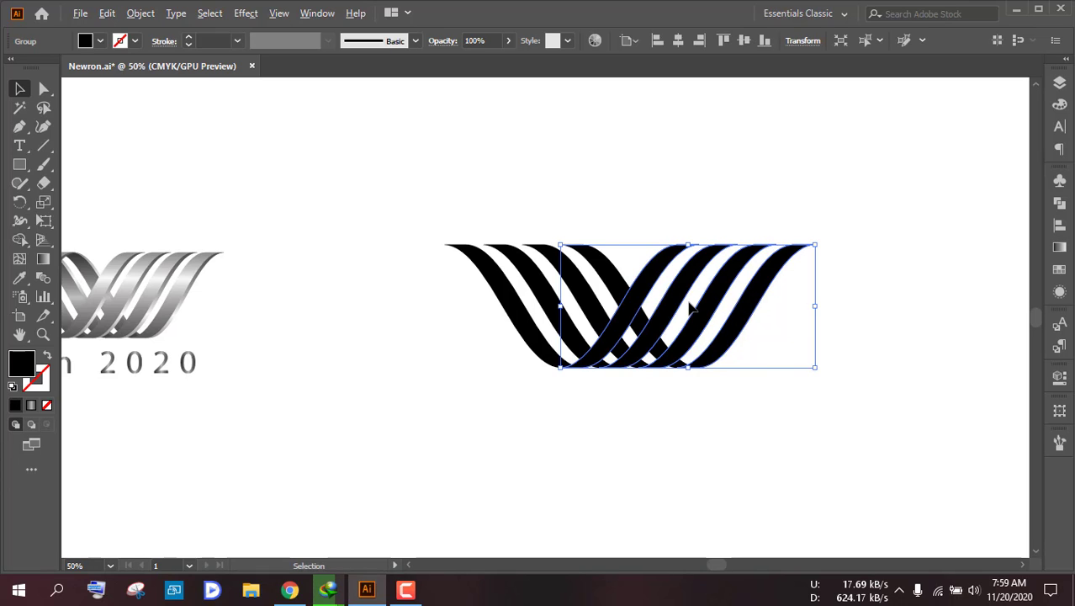
drag(698, 318, 470, 317)
click(523, 380)
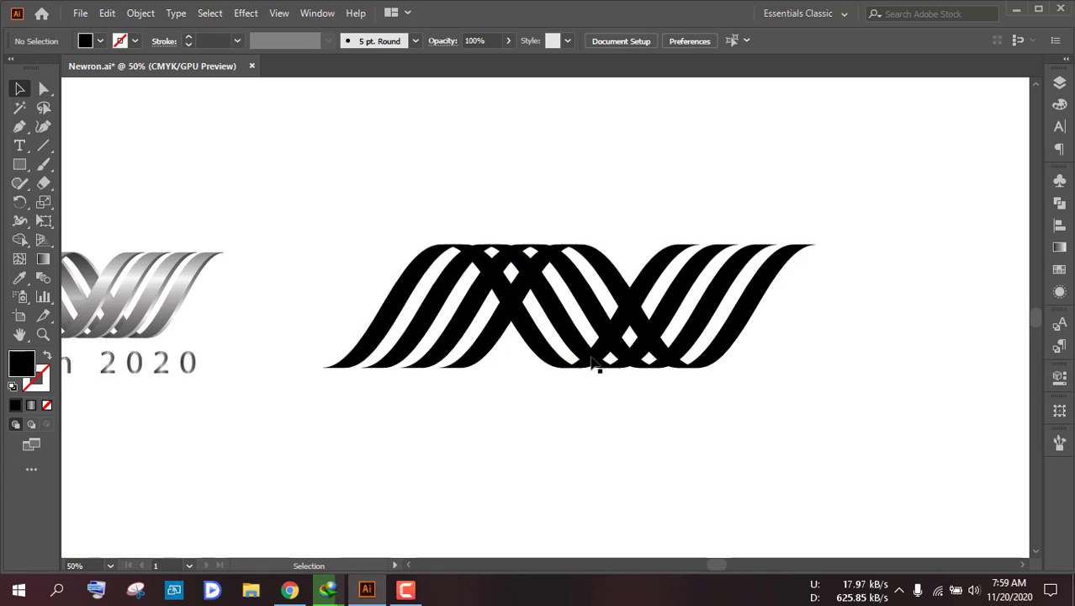
Step: Bring both upward-slanting stripe groups to the front of the downward-slanting group
drag(496, 384, 583, 383)
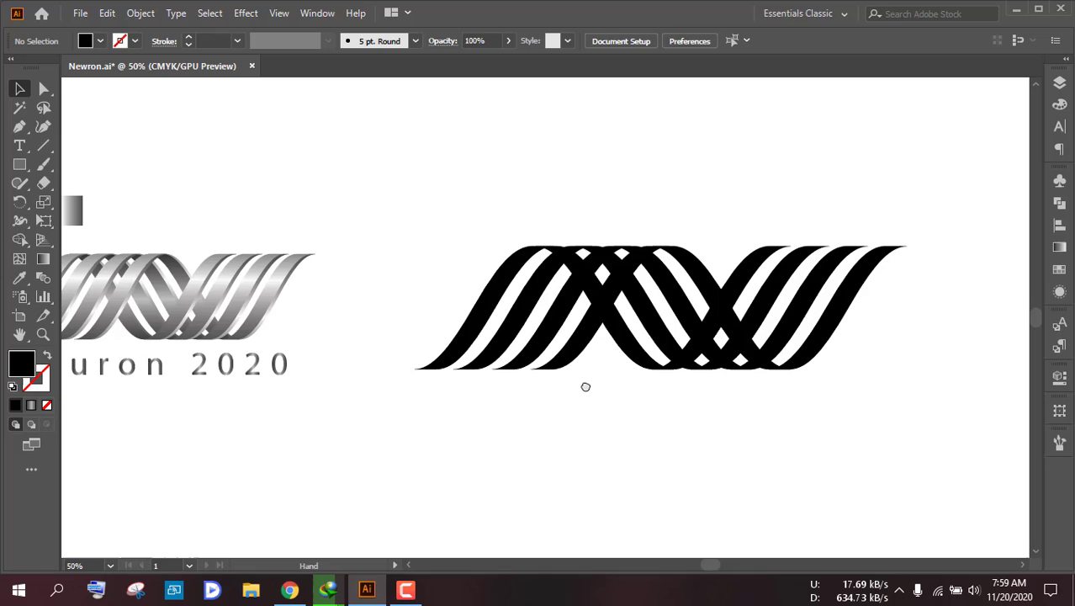
click(496, 281)
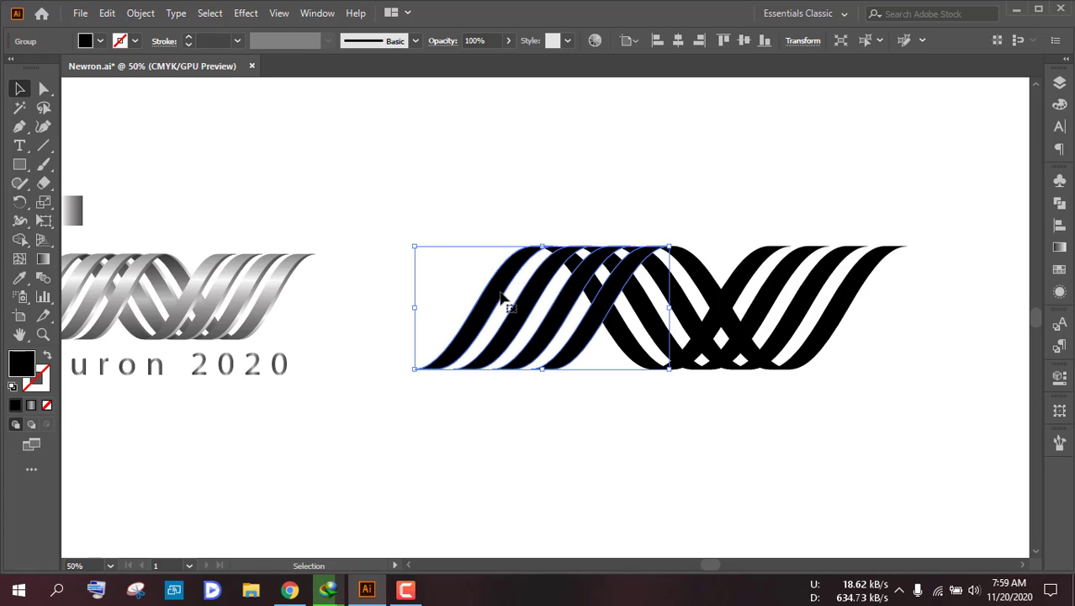
shift+click(747, 282)
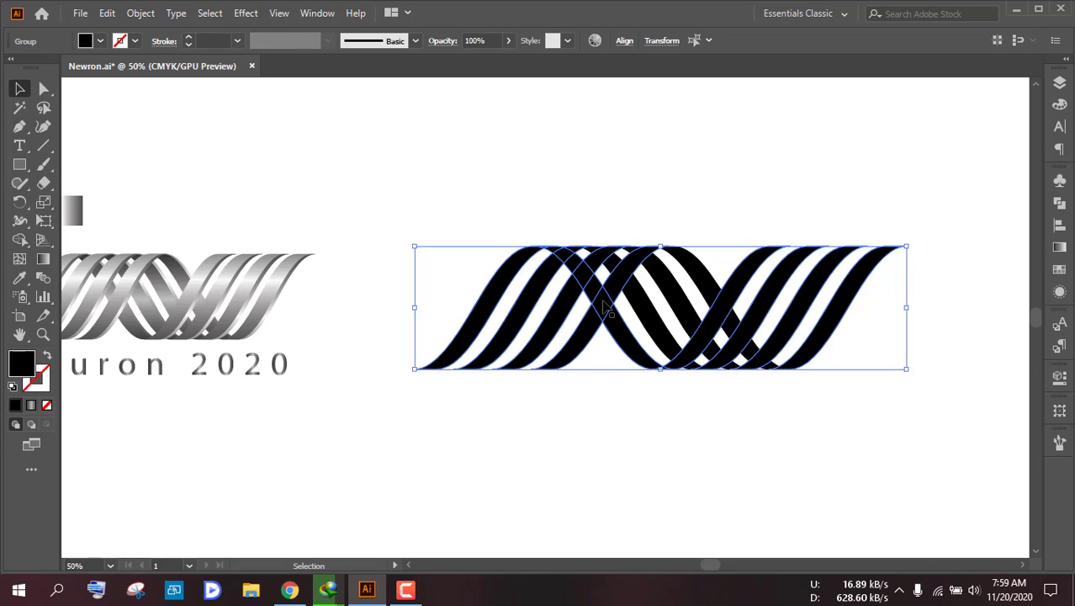
right_click(586, 346)
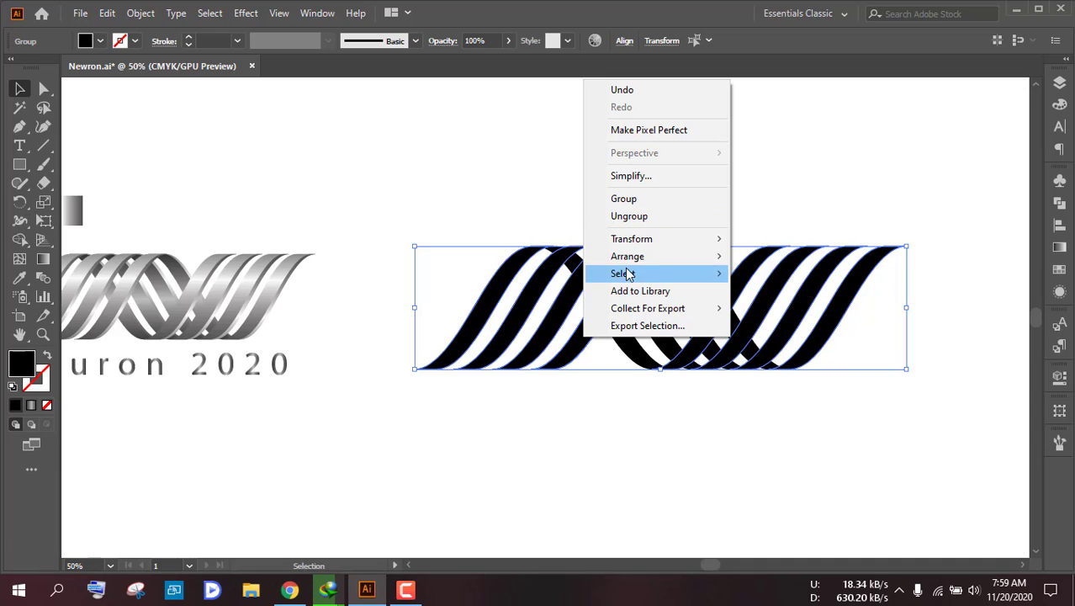
mouse_move(633, 256)
click(789, 263)
click(697, 436)
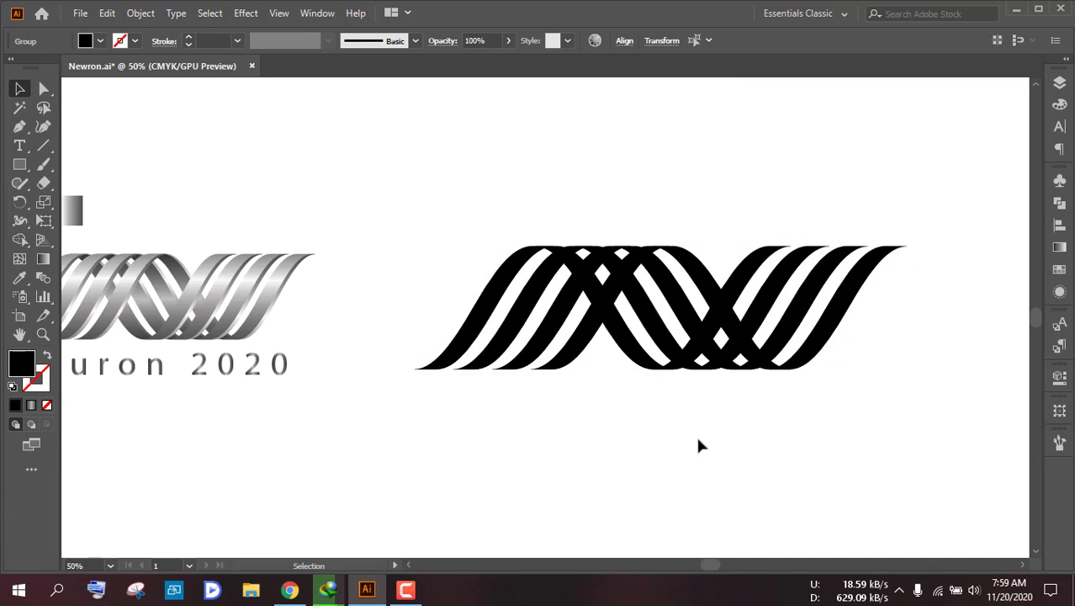
click(597, 334)
click(594, 427)
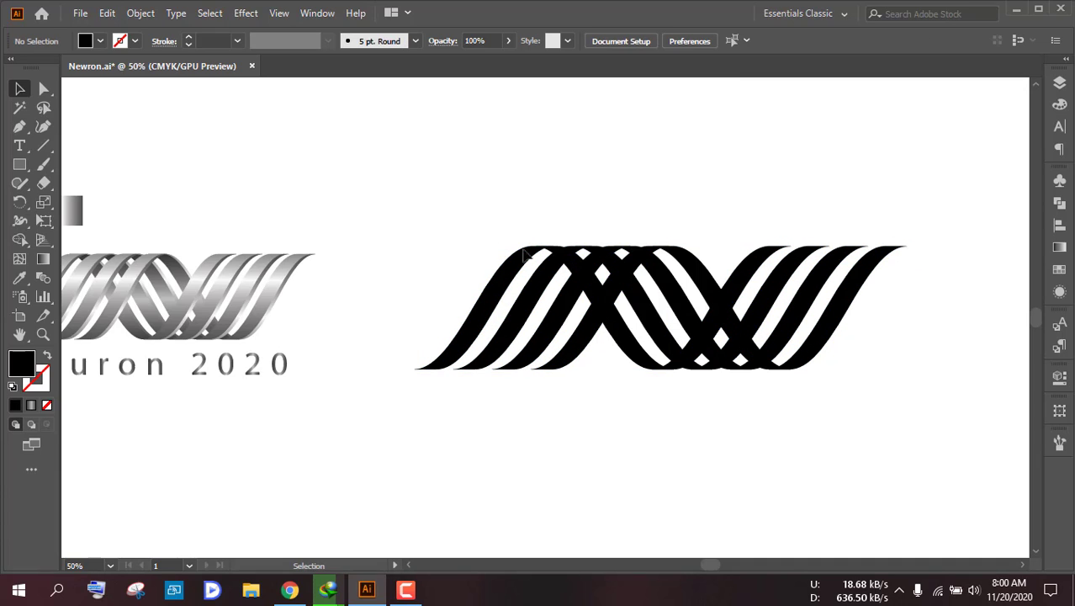
Step: Fill all three stripe groups with the light blue swatch
drag(471, 220, 960, 415)
click(100, 41)
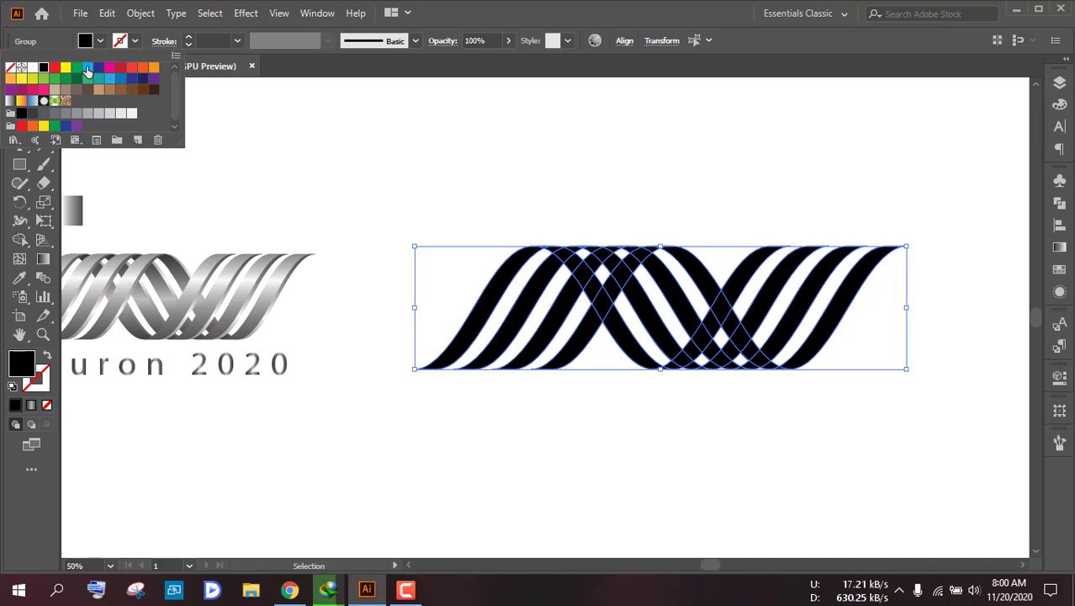
click(87, 66)
click(419, 172)
Step: Apply 3D Extrude & Bevel to the left upward-slanting stripe group with rotations of X 0°, Y 8° and Z 0°, previewing the result
click(498, 352)
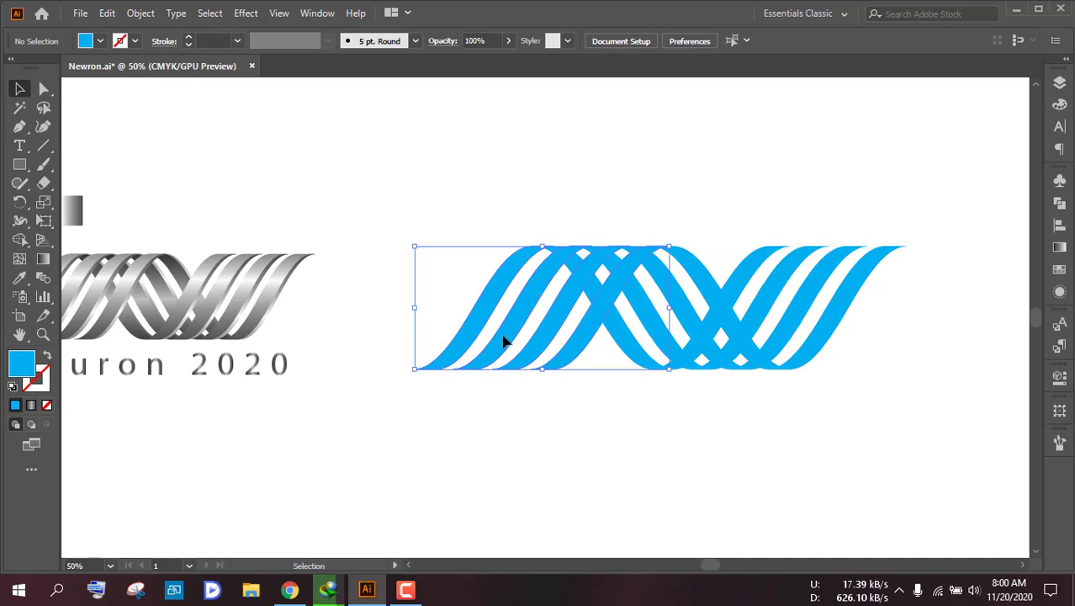
click(247, 14)
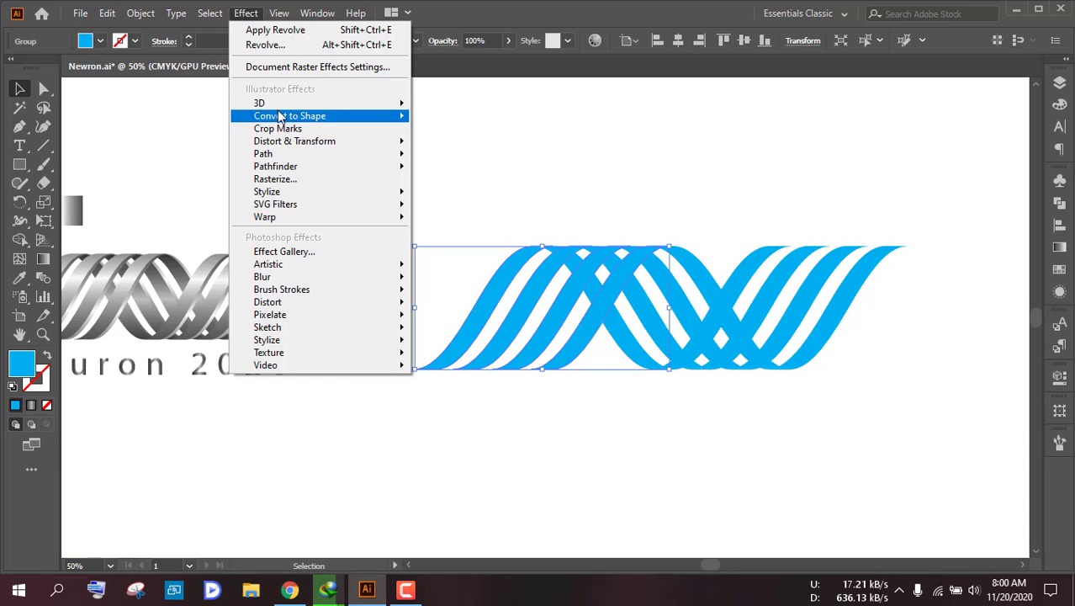
mouse_move(425, 104)
click(477, 106)
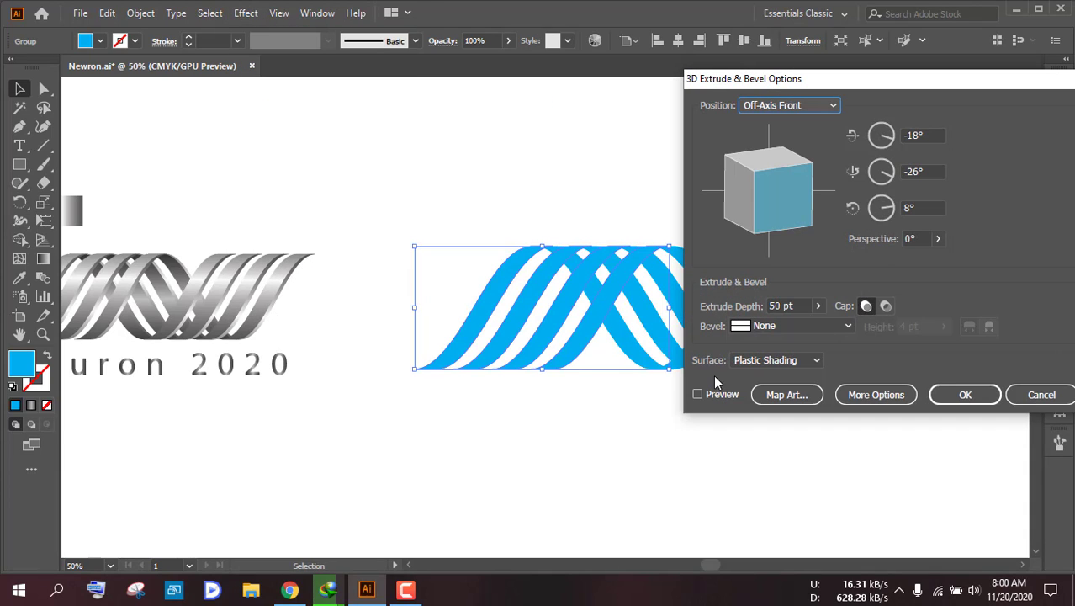
key(Tab)
text(0)
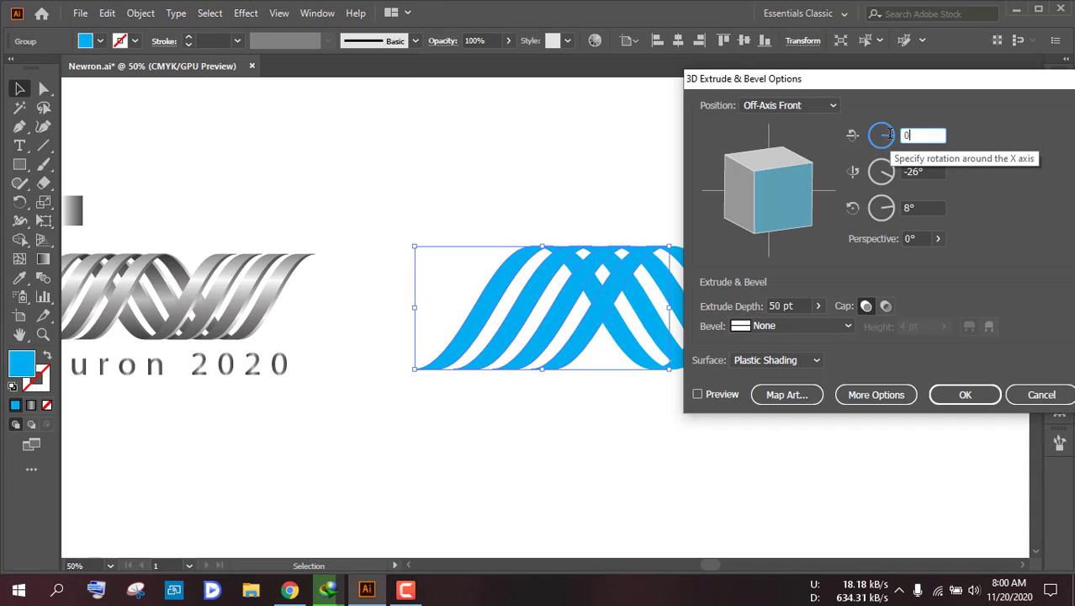
key(Tab)
text(8)
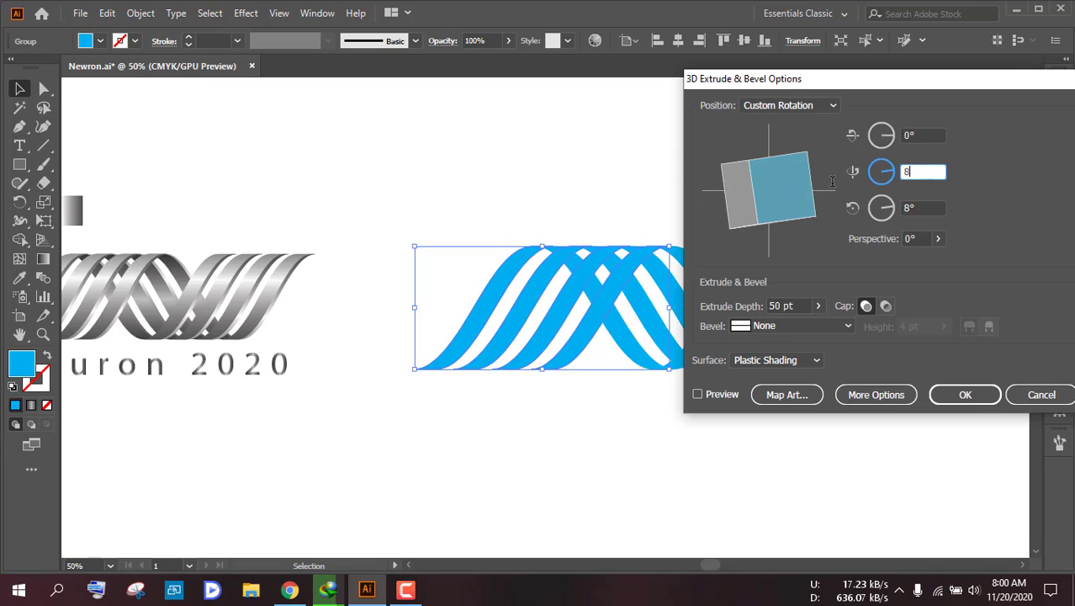
key(Tab)
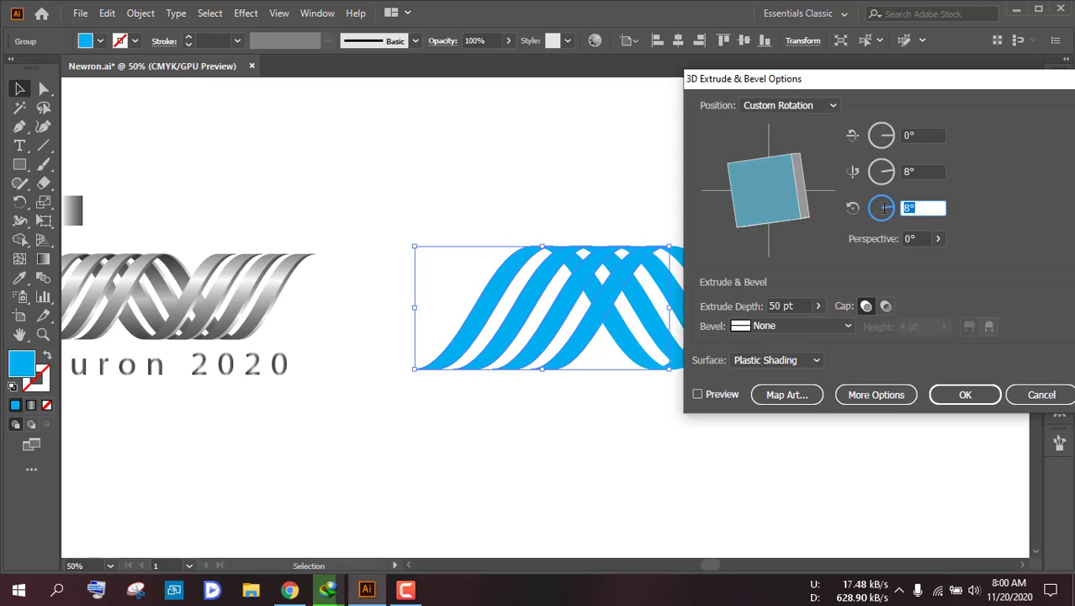
text(0)
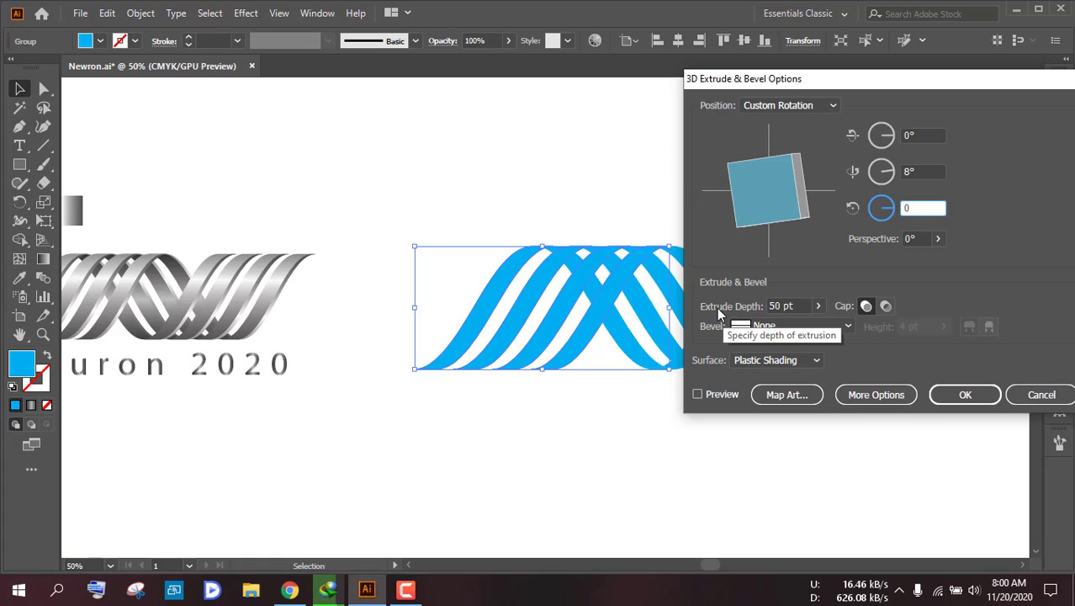
click(724, 395)
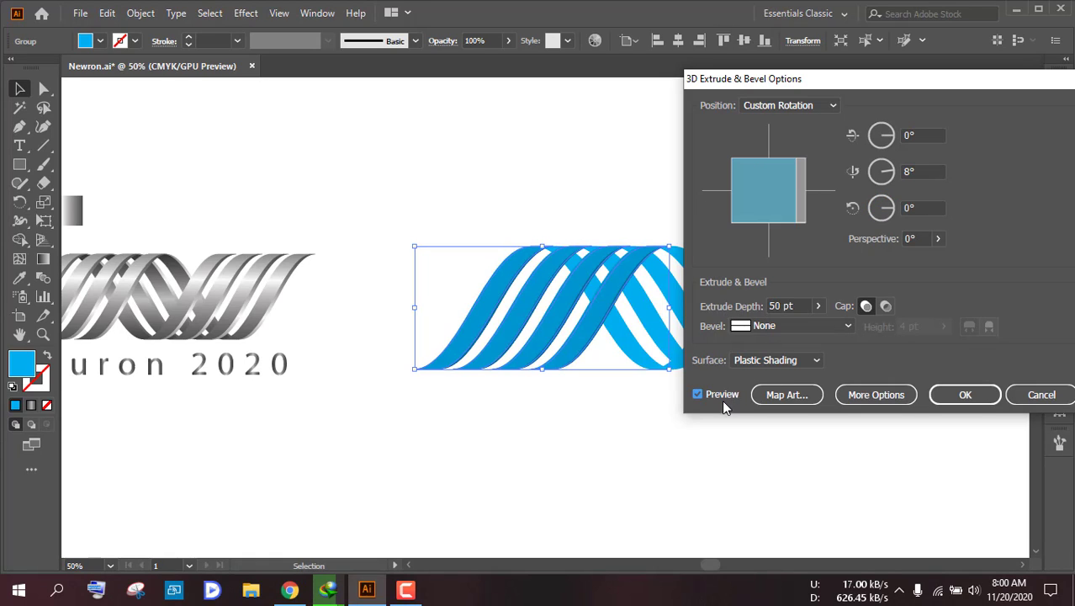
click(963, 395)
click(580, 416)
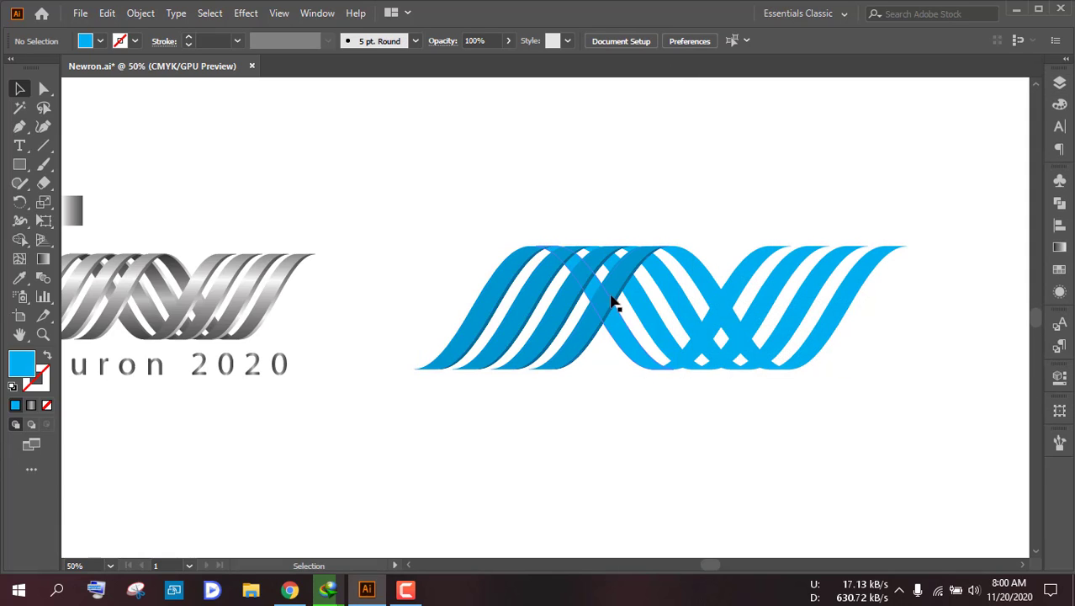
Step: Give the right upward-slanting stripe group a 3D Extrude & Bevel effect with rotations of X 0°, Y 8° and Z 0°
click(742, 278)
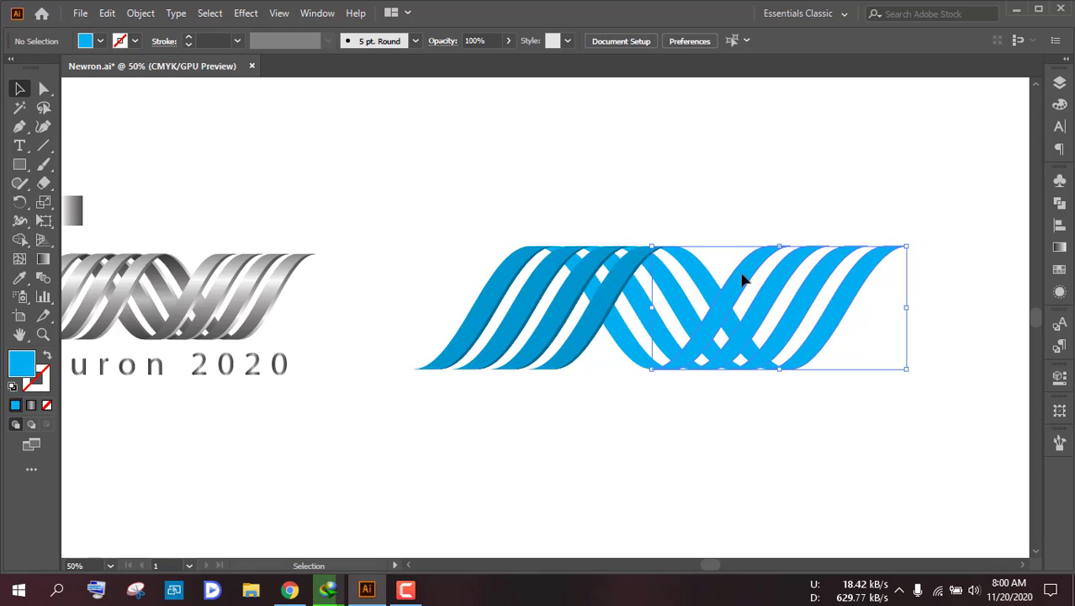
click(244, 13)
mouse_move(270, 103)
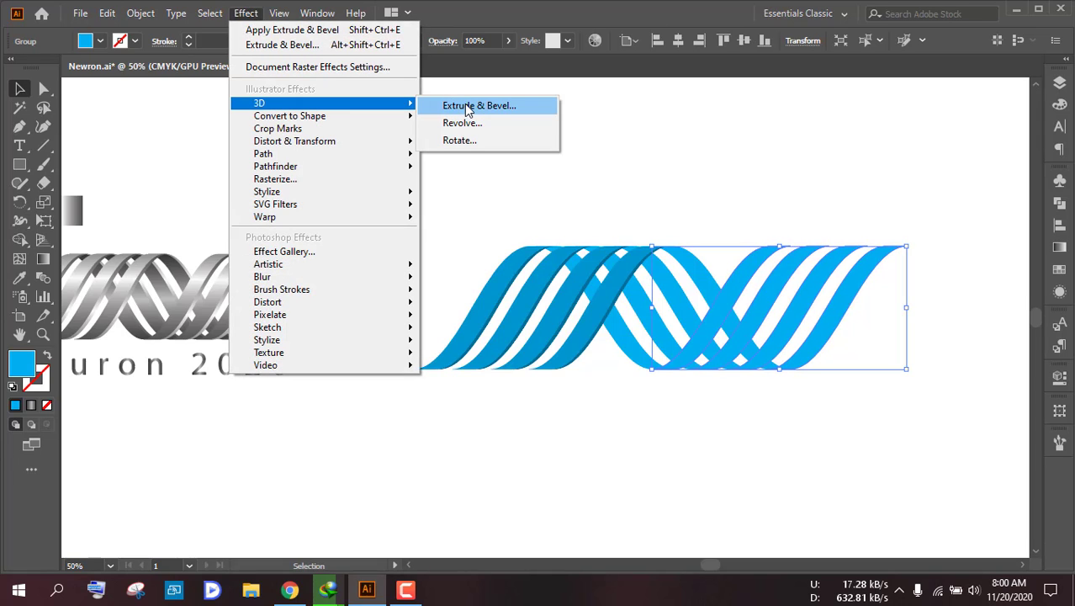
click(469, 106)
key(Tab)
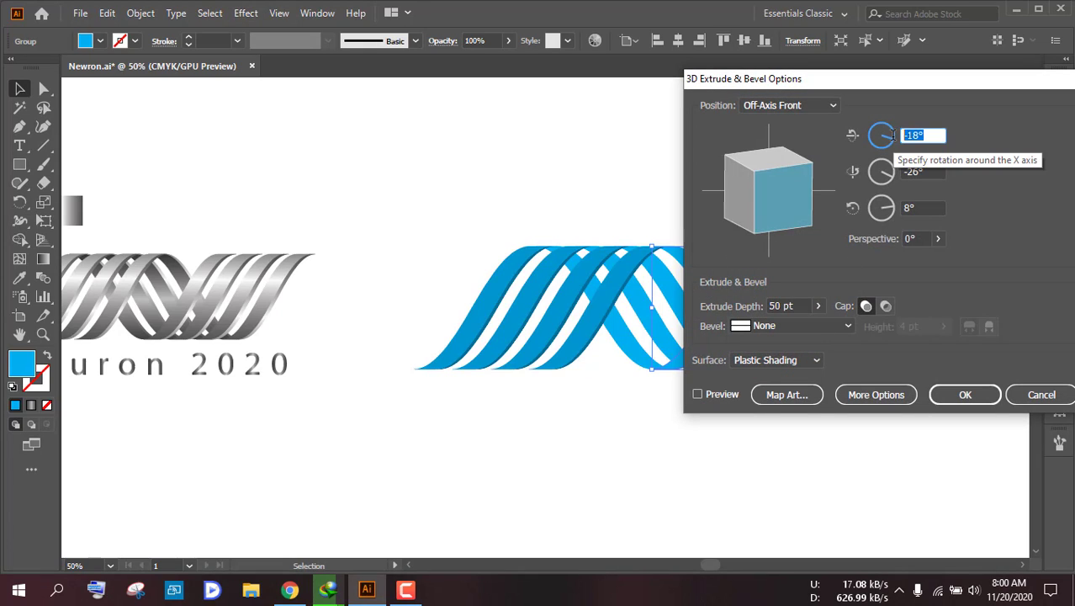
text(0)
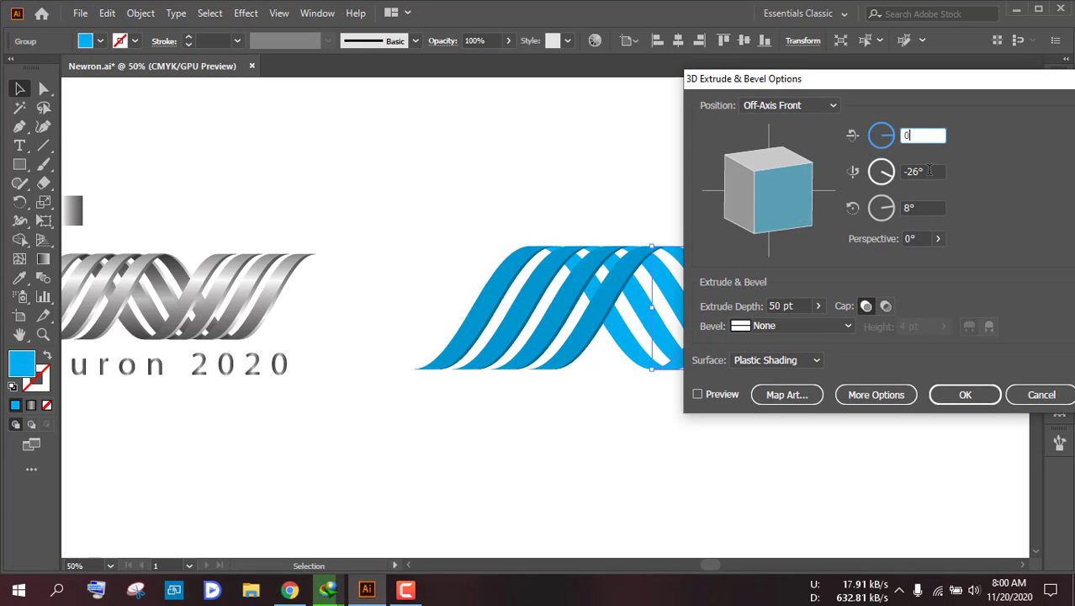
key(Tab)
text(8)
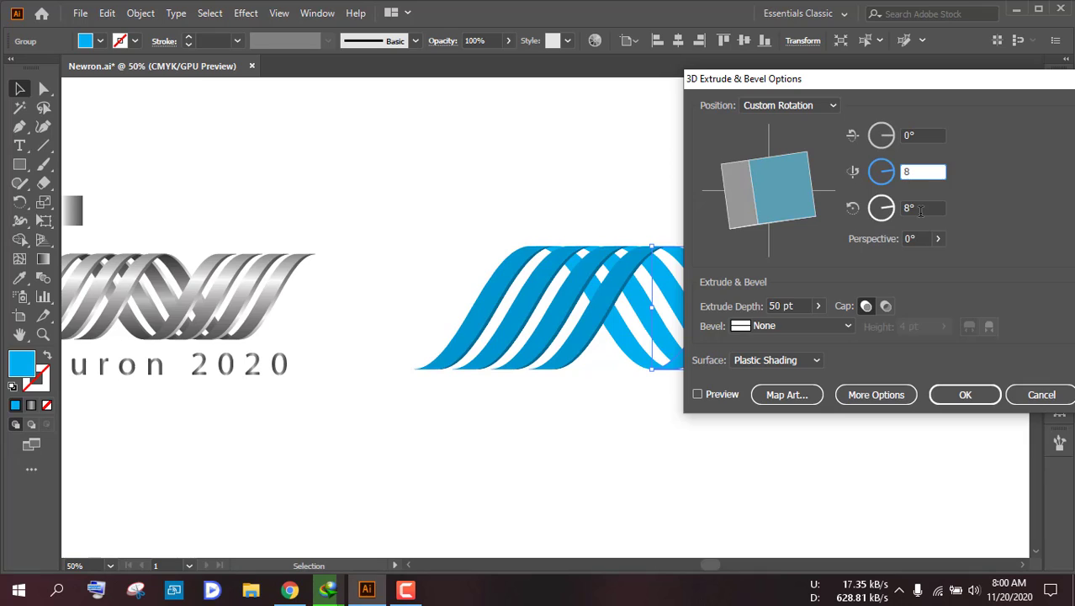
key(Tab)
text(0)
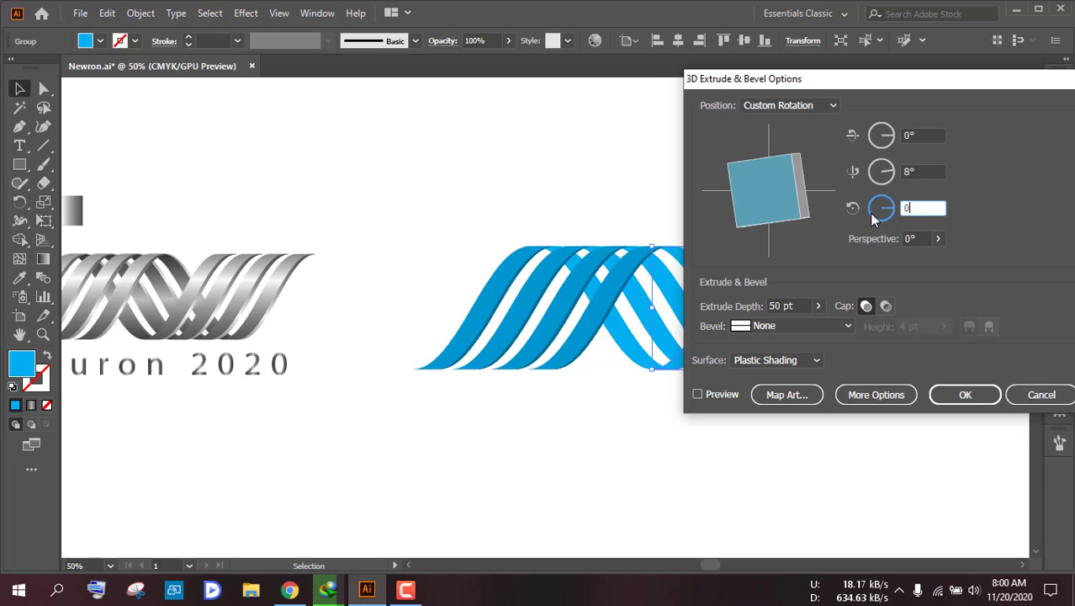
click(699, 394)
click(966, 395)
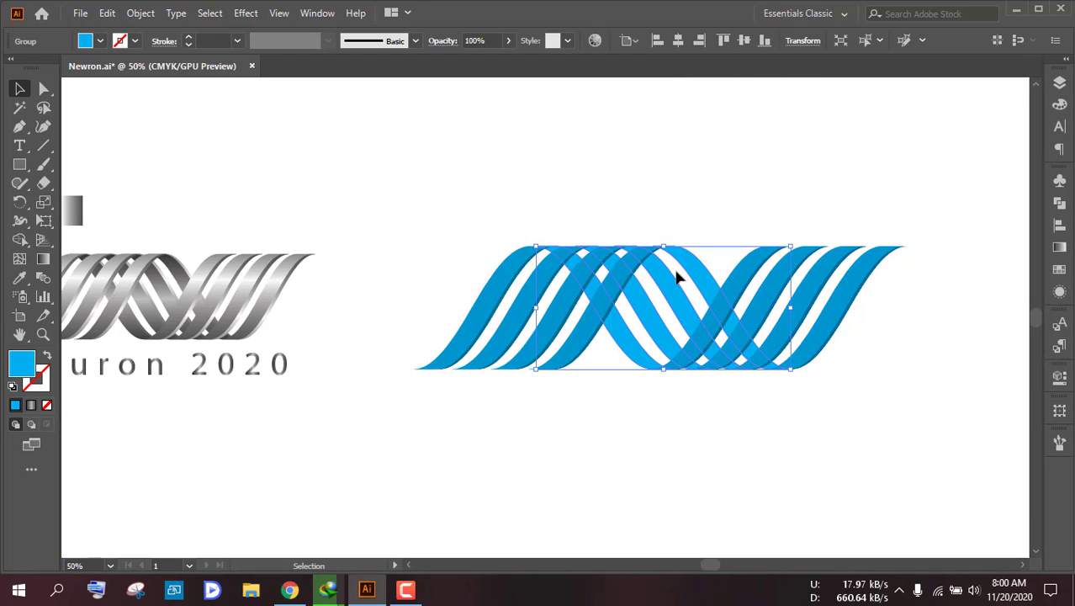
Step: Apply 3D Extrude & Bevel to the downward-slanting stripe group with rotations of X 0°, Y 6° and Z 0°
click(246, 14)
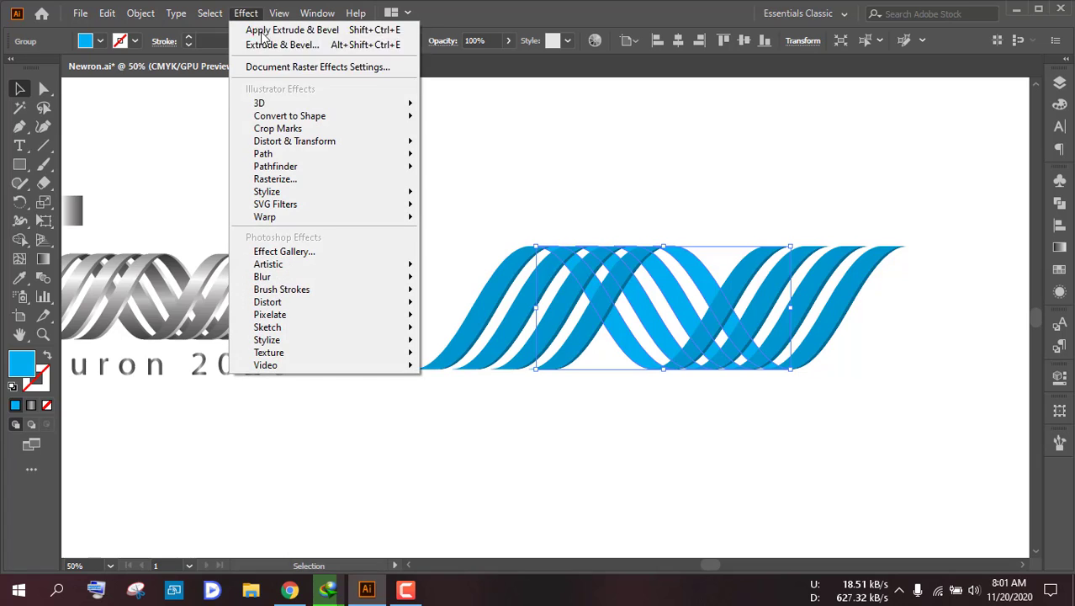
mouse_move(294, 104)
click(476, 106)
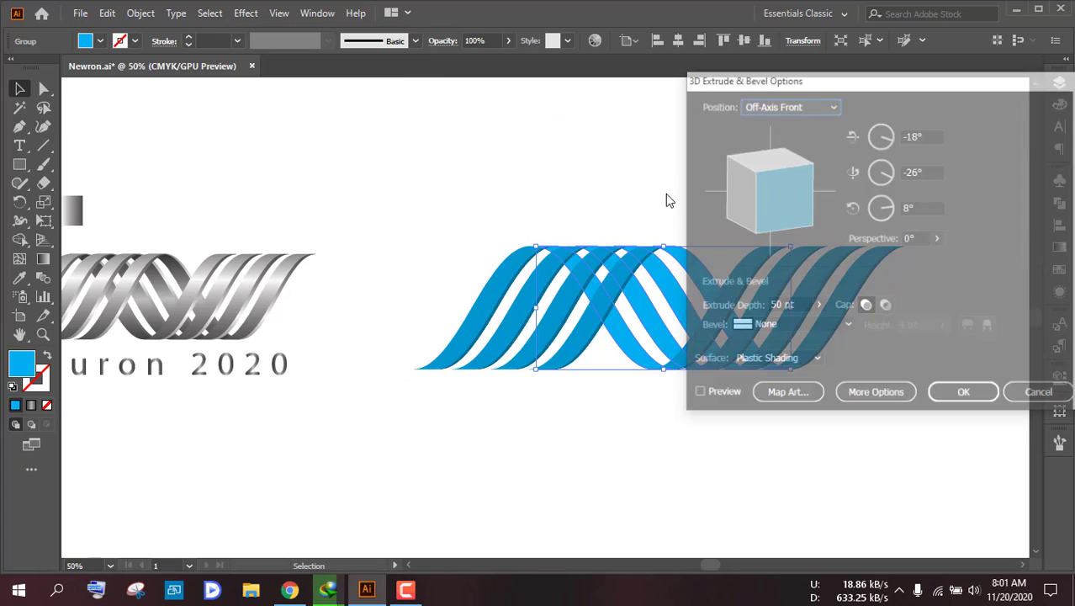
click(930, 135)
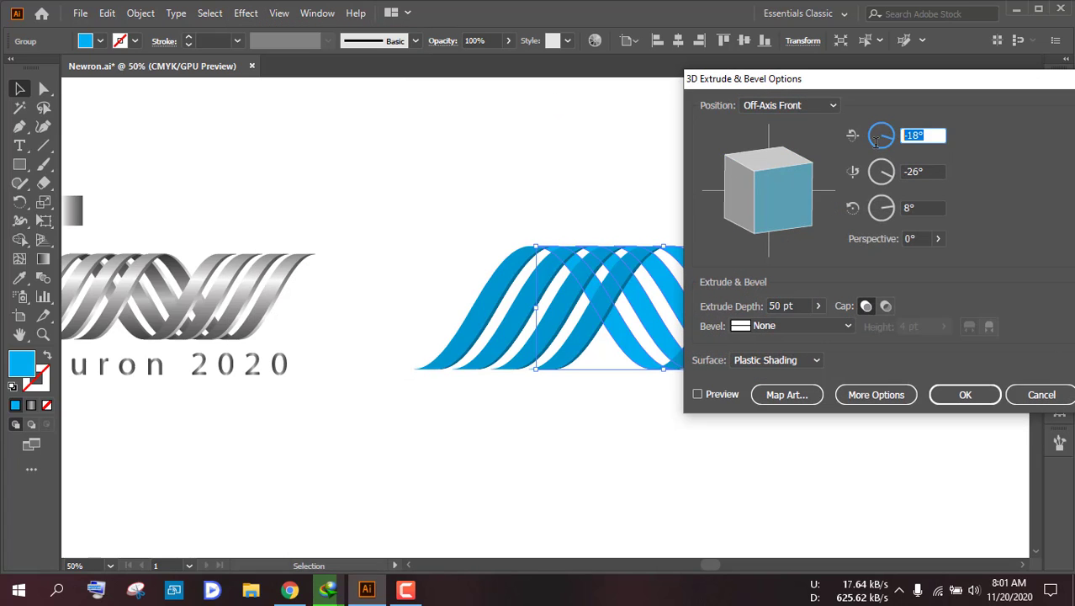
text(0)
key(Tab)
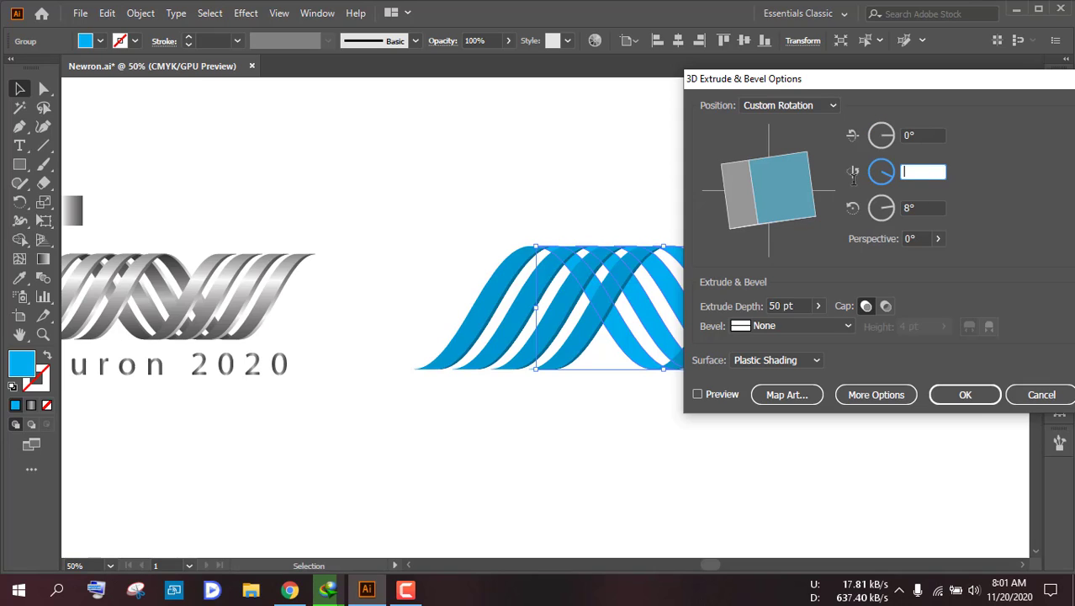
key(Tab)
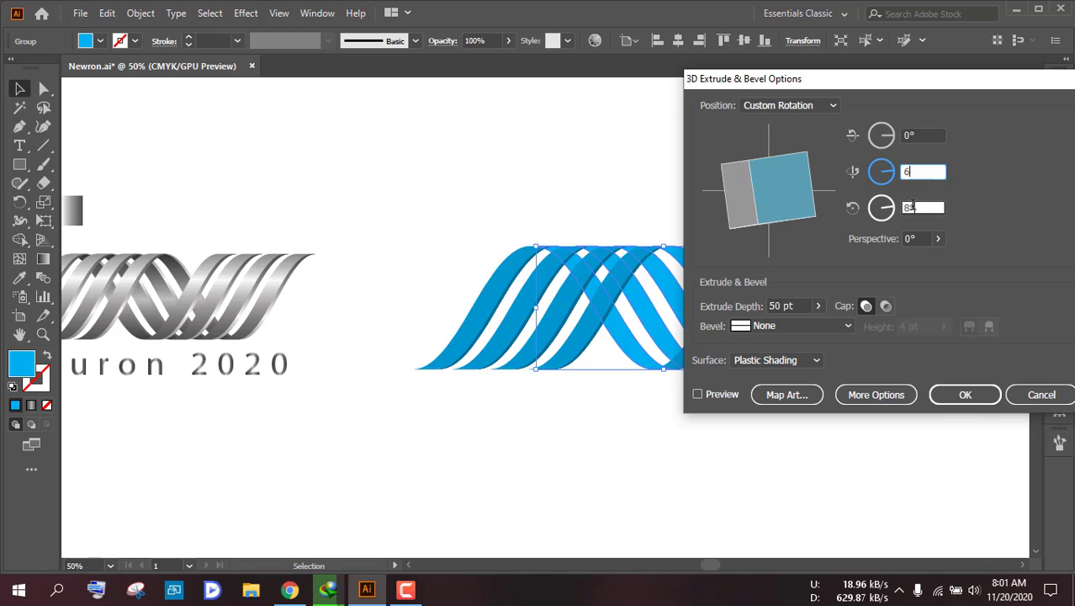
text(0)
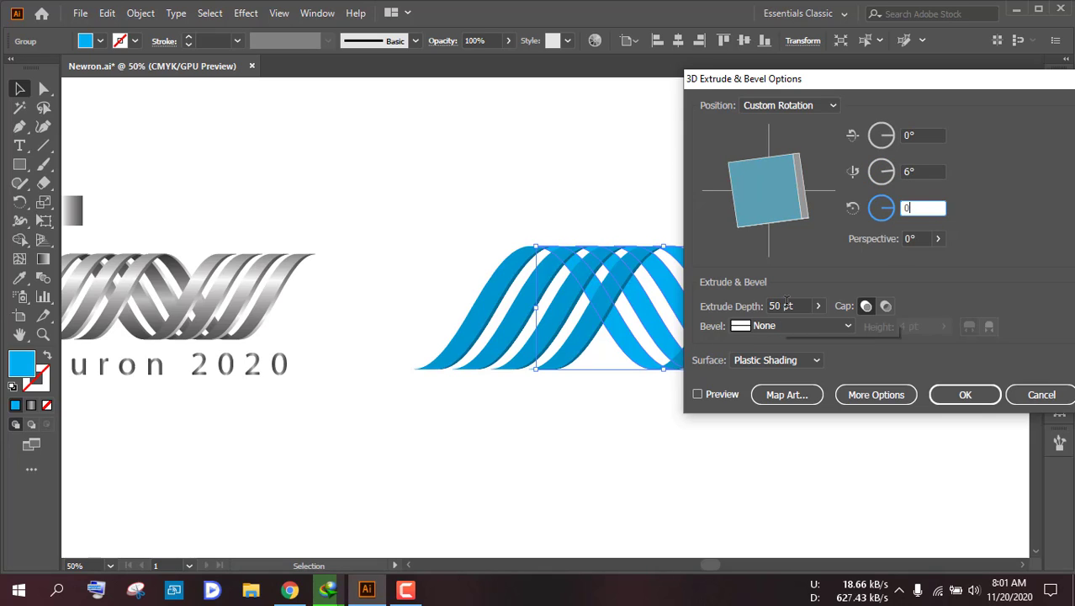
click(715, 392)
click(964, 394)
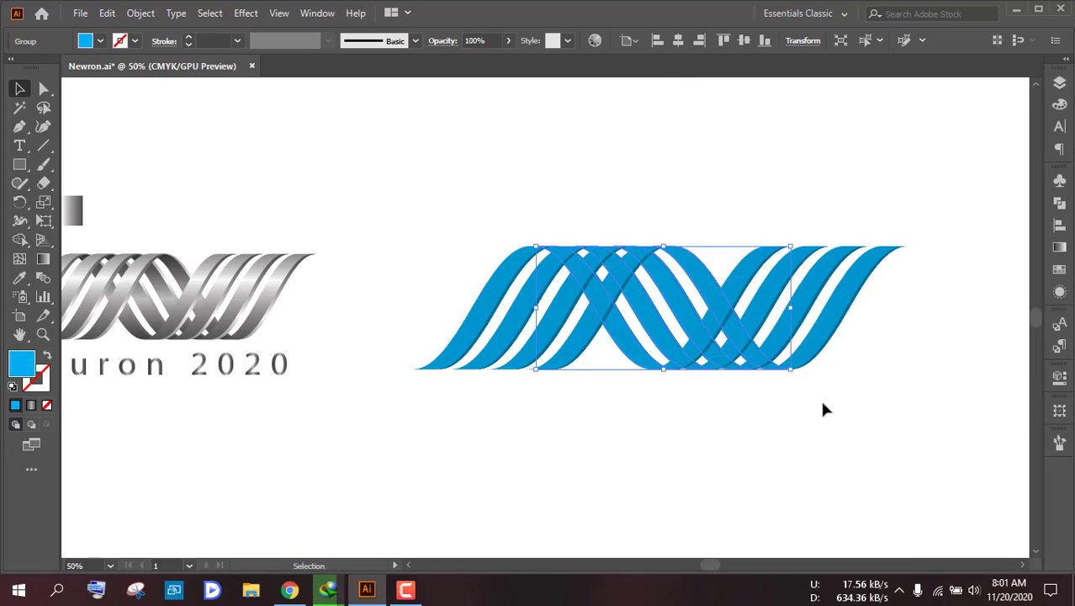
click(821, 402)
Step: Scale the whole blue striped logo down slightly
drag(885, 353, 828, 348)
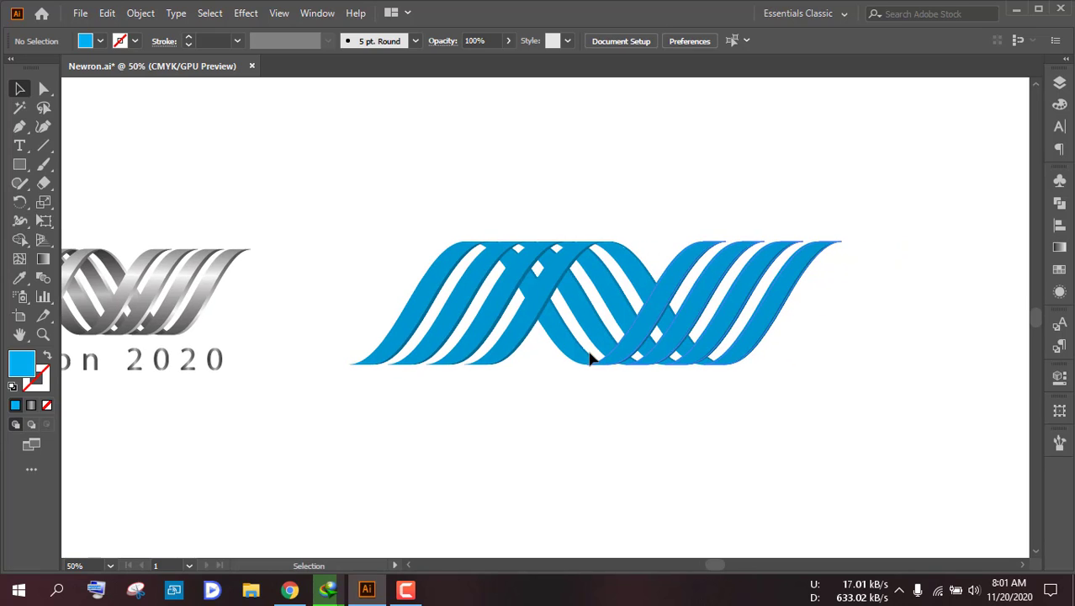
scroll(539, 340, down, 1)
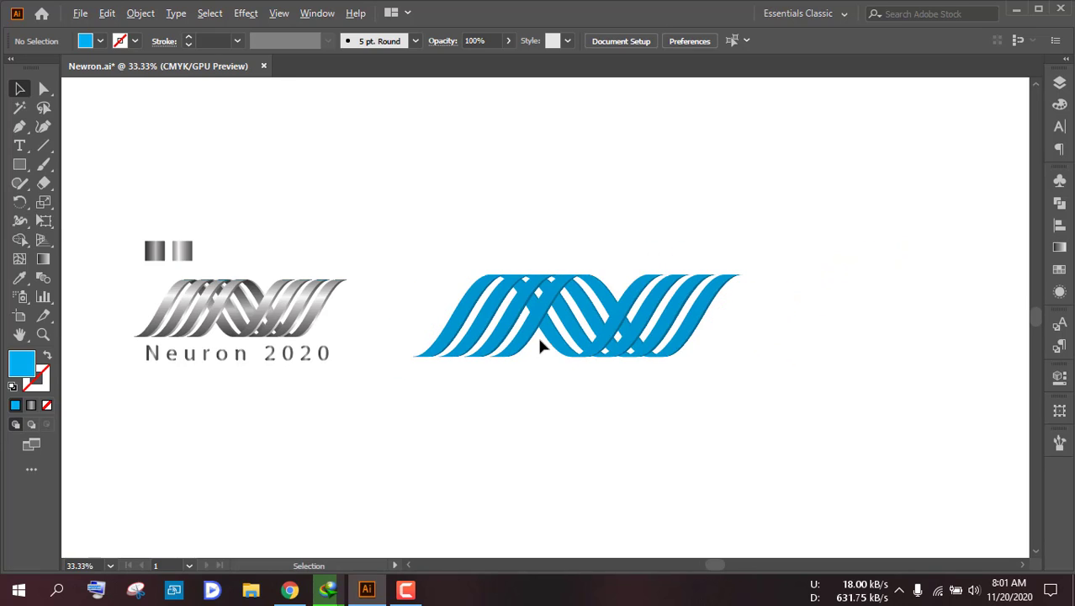
drag(440, 251, 727, 373)
drag(741, 275, 732, 283)
click(786, 341)
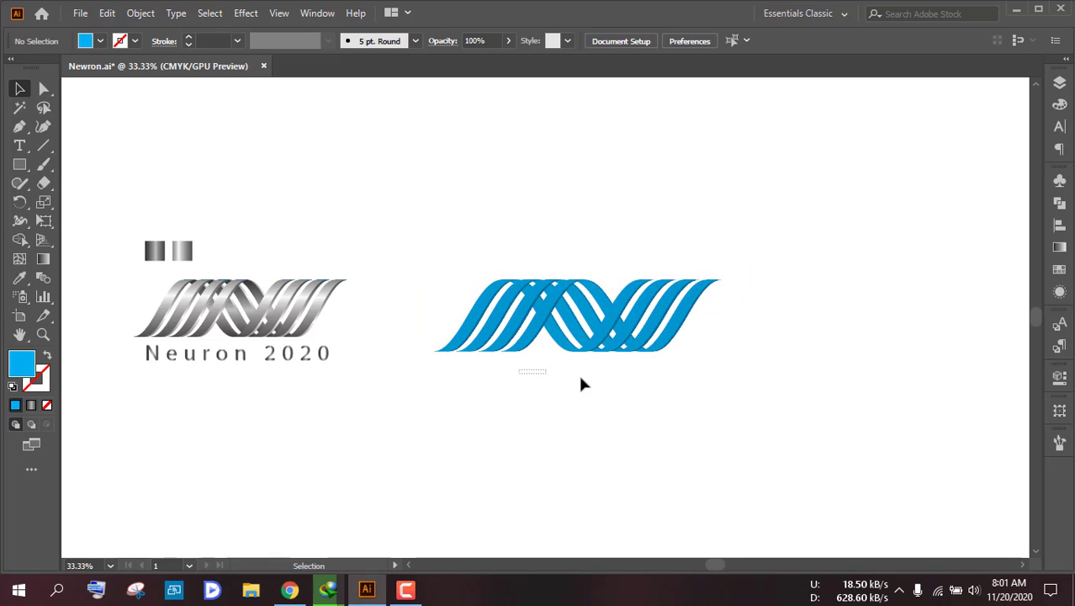
Step: Expand the appearance of all three extruded stripe groups in the blue logo
scroll(508, 356, up, 2)
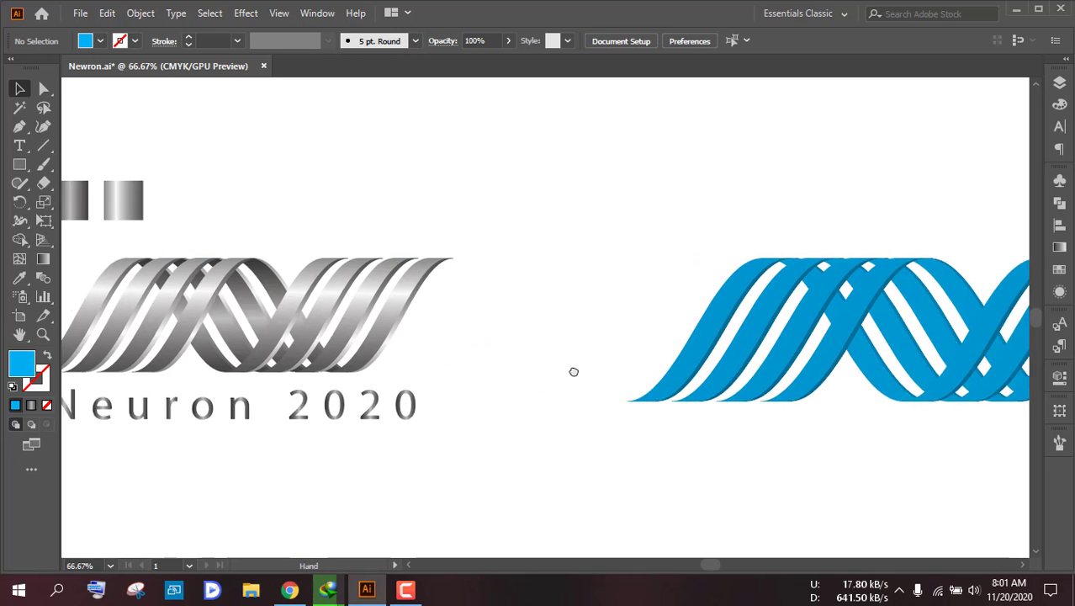
drag(486, 235, 877, 446)
click(139, 12)
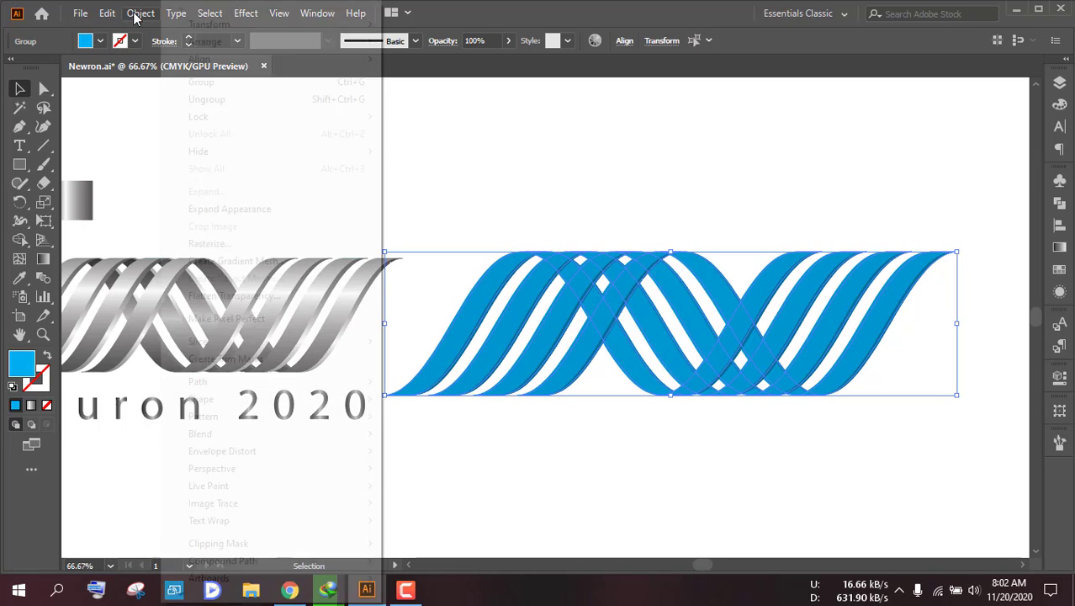
click(221, 208)
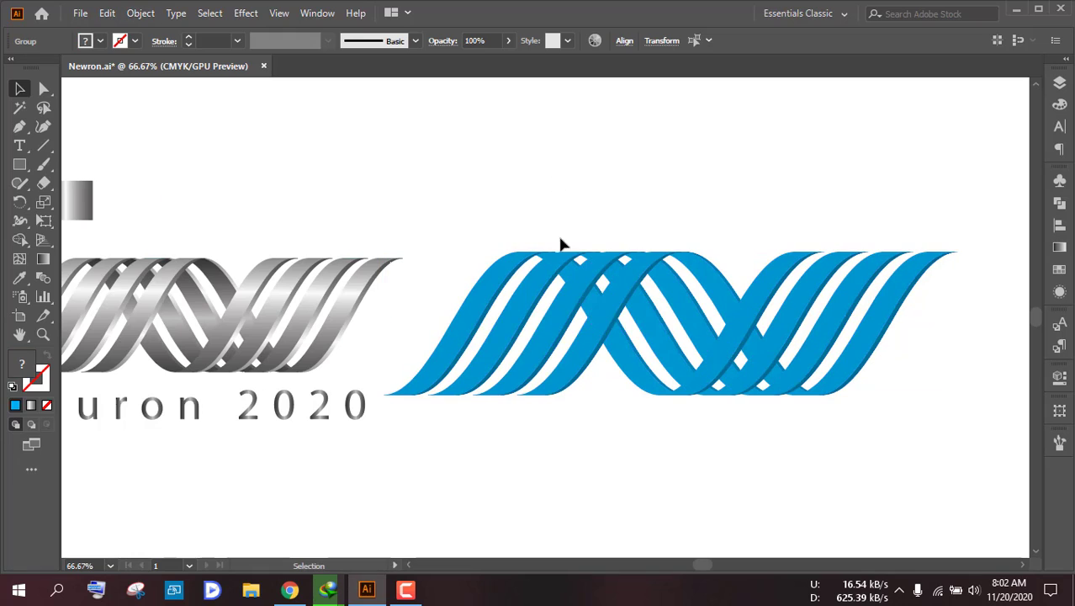
Step: Ungroup the left upward-slanting stripe group three times to break up its nested groups
click(487, 331)
click(478, 328)
right_click(470, 318)
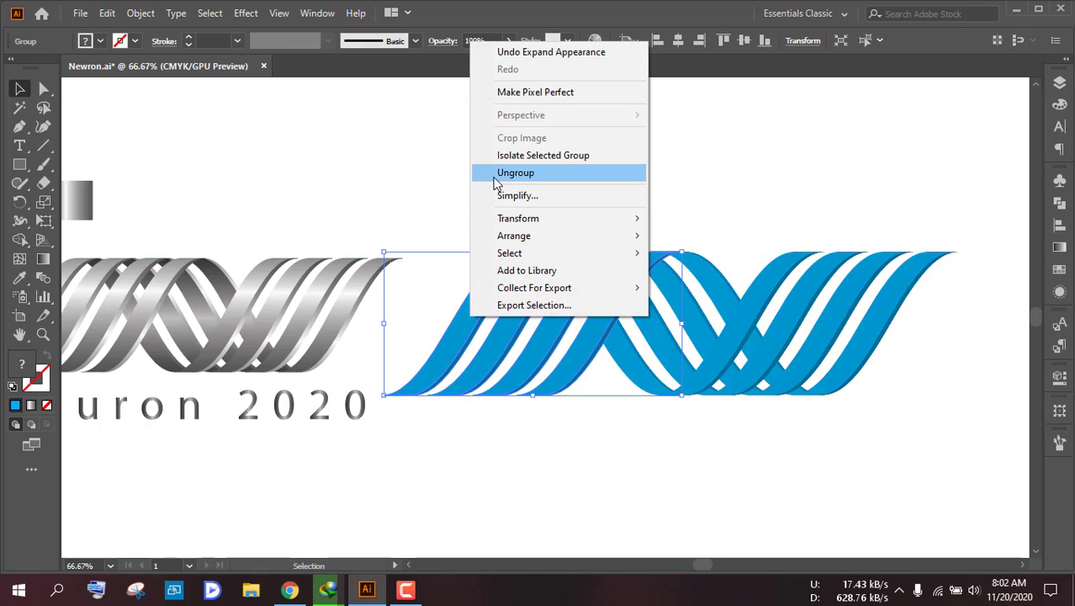
click(497, 174)
click(509, 446)
right_click(465, 320)
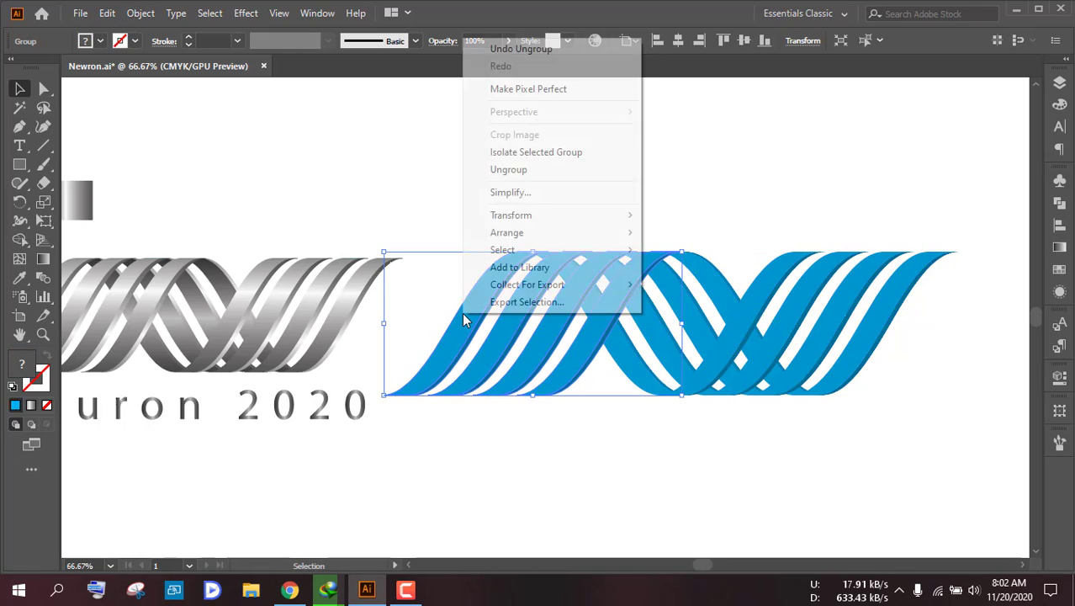
click(496, 166)
click(528, 438)
click(470, 330)
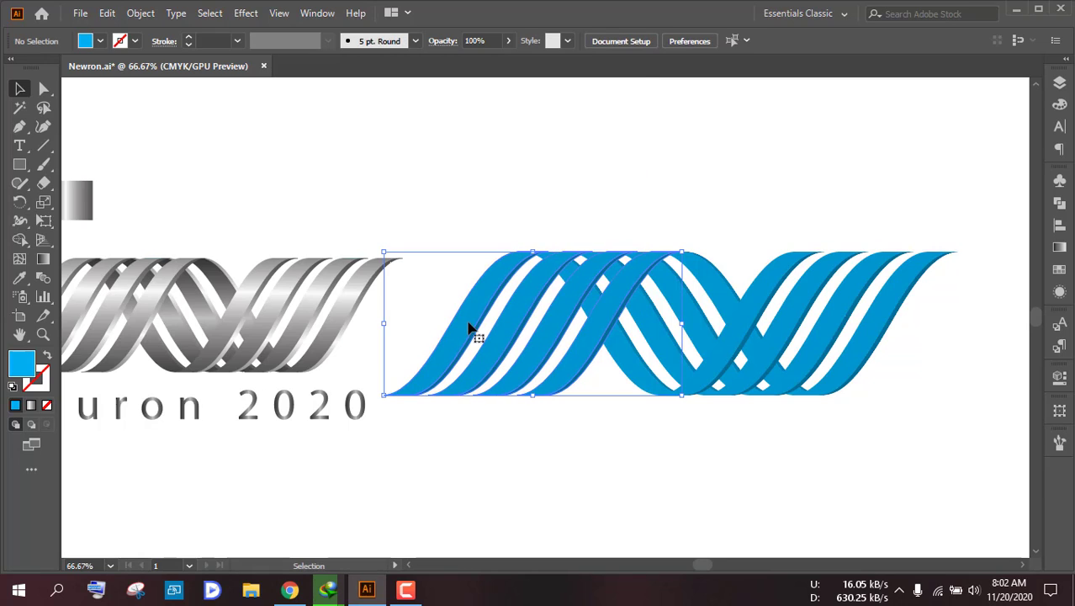
right_click(468, 324)
click(503, 175)
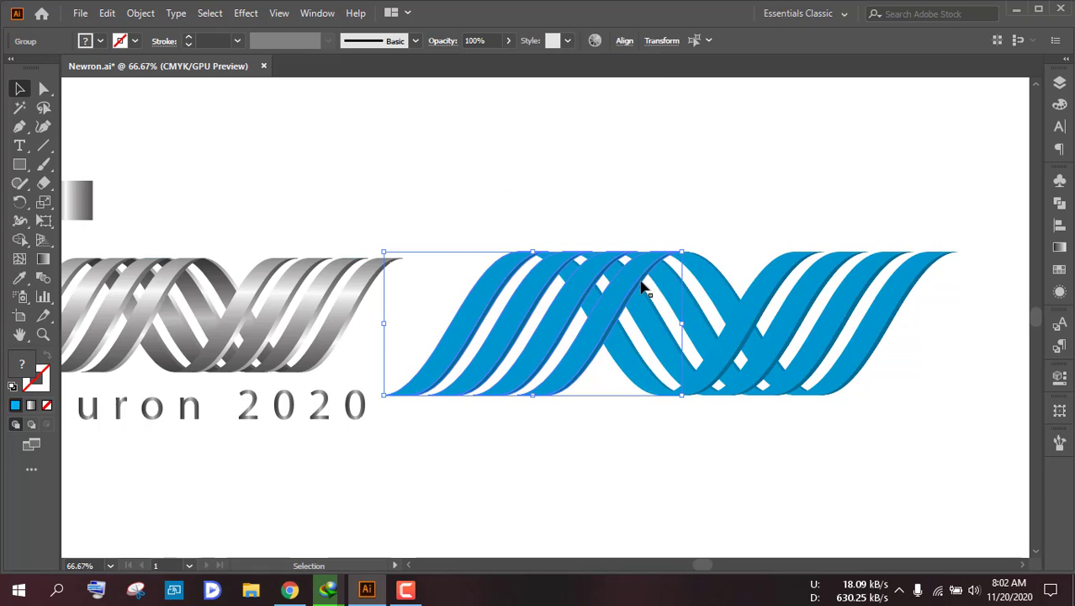
Step: Ungroup the downward-slanting stripe group three times to separate its nested parts
right_click(709, 276)
click(698, 271)
right_click(697, 263)
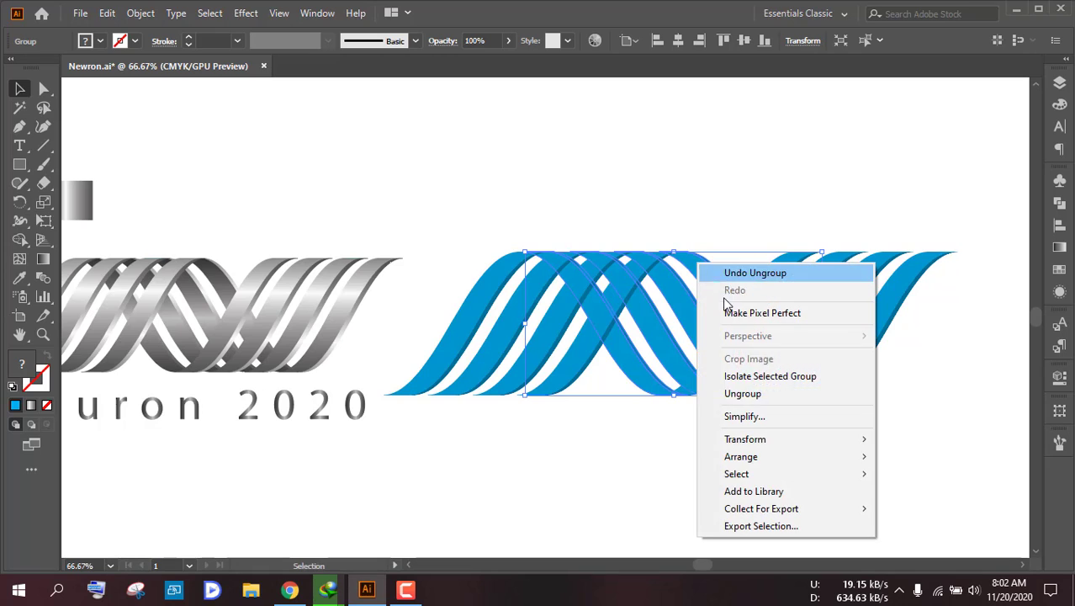
click(745, 396)
right_click(653, 319)
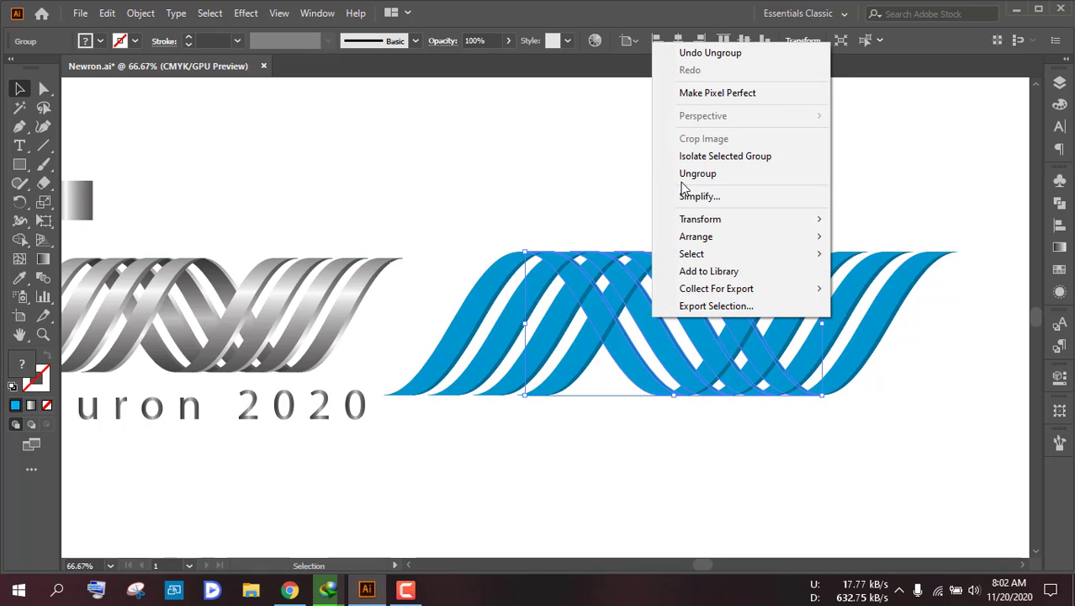
click(686, 177)
right_click(657, 323)
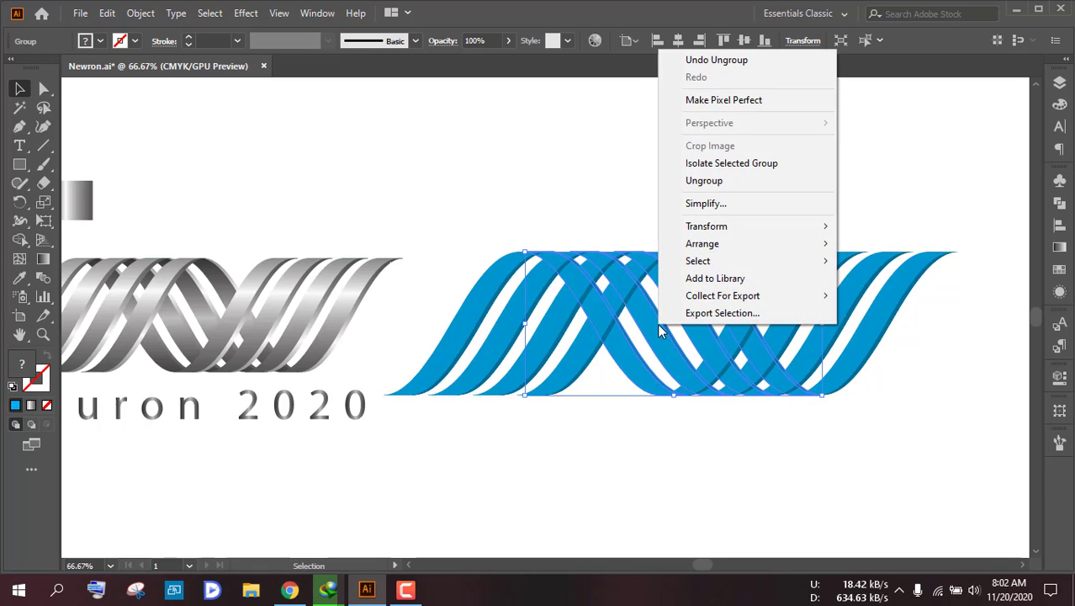
click(697, 183)
Step: Ungroup the right upward-slanting stripe group three times and deselect it
click(751, 307)
right_click(750, 303)
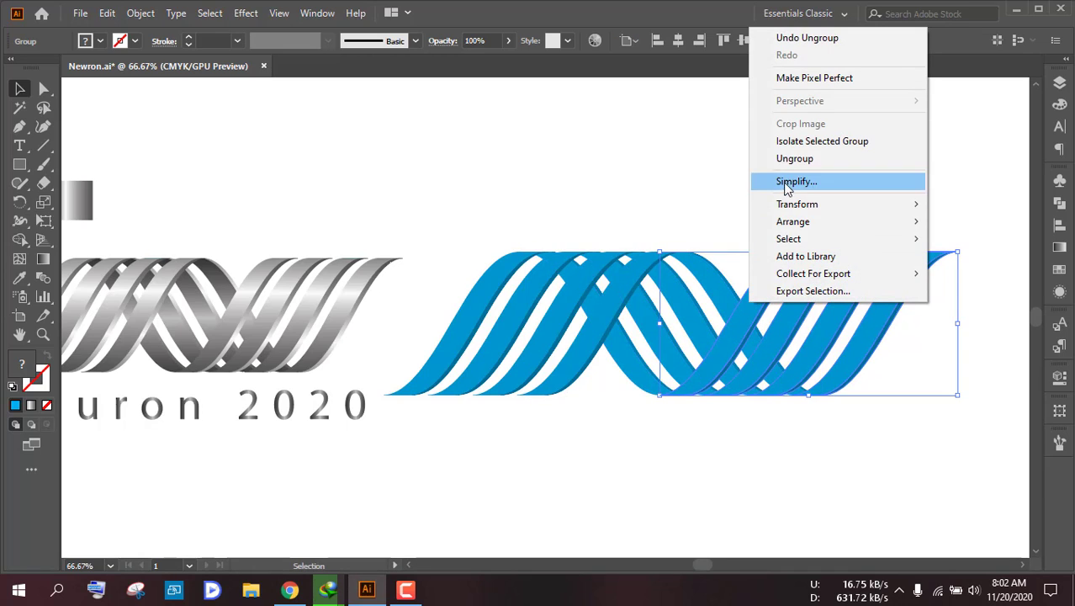
click(791, 159)
right_click(762, 283)
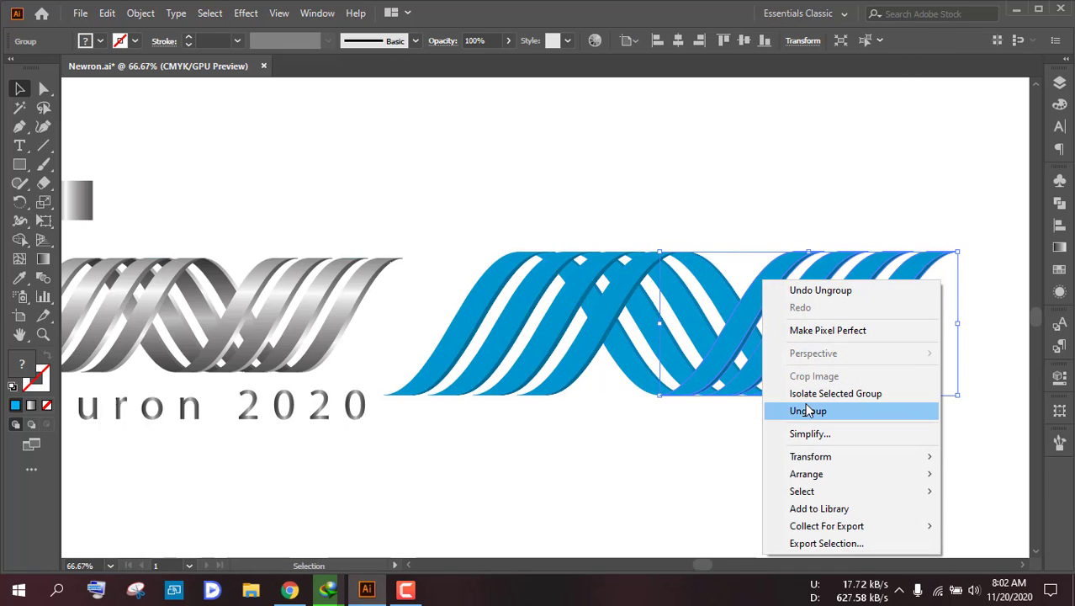
click(807, 410)
right_click(759, 301)
click(793, 157)
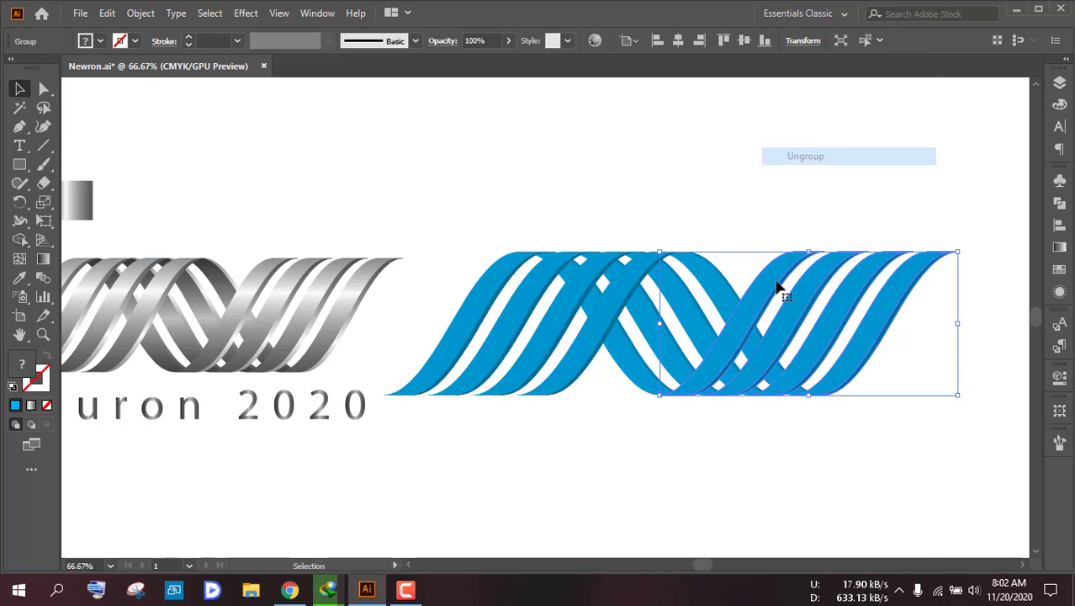
right_click(772, 294)
click(760, 412)
Step: Fill the front faces of all eight upward-slanting stripes with the lighter silver gradient sampled from the second gradient square
click(464, 353)
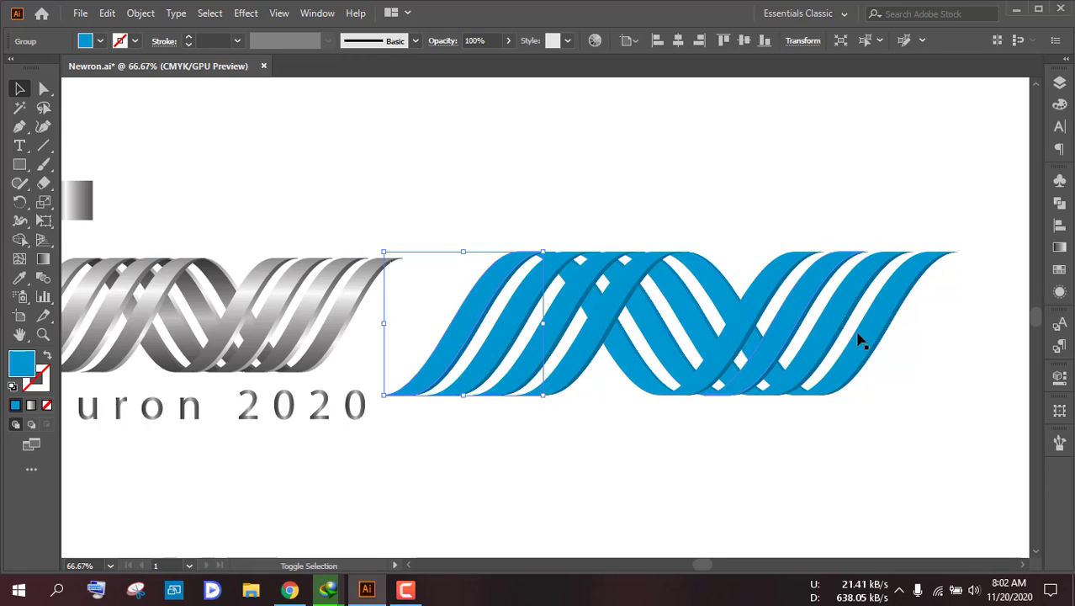
click(488, 332)
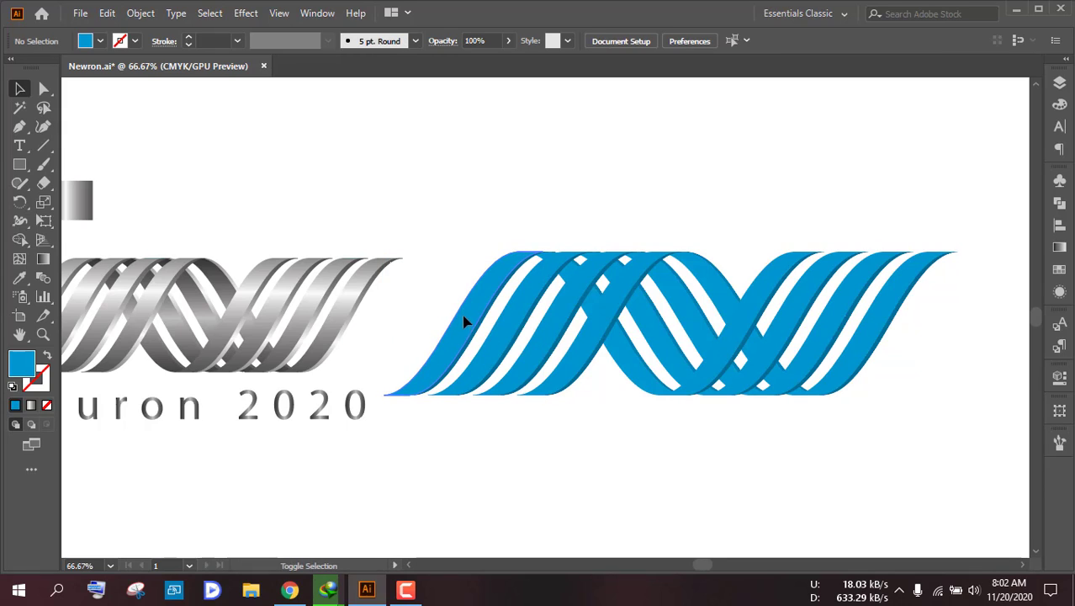
click(464, 316)
shift+click(547, 330)
shift+click(599, 332)
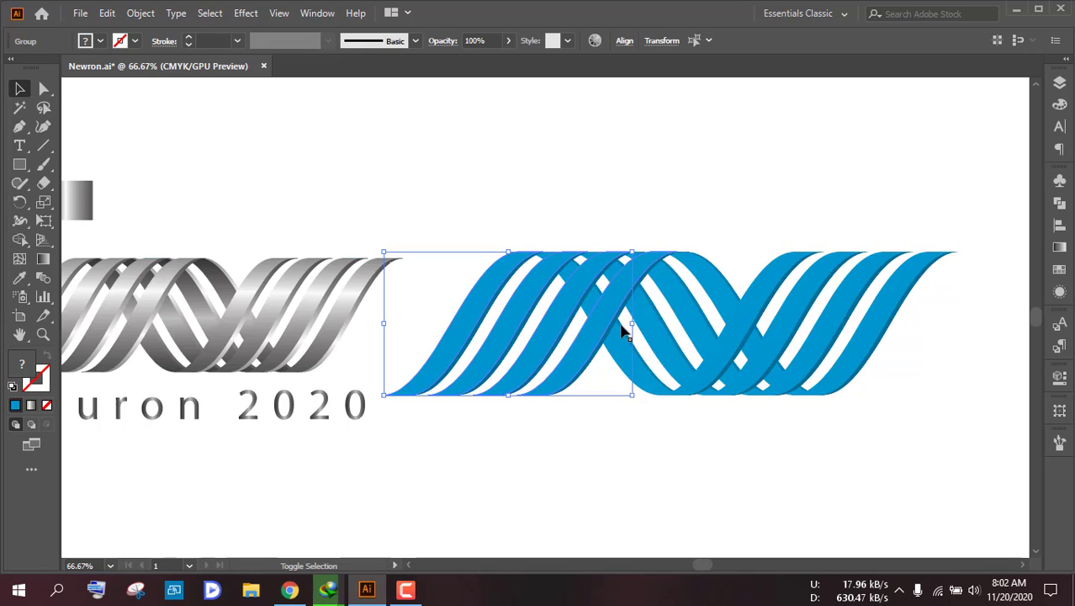
shift+click(621, 326)
shift+click(751, 311)
shift+click(791, 314)
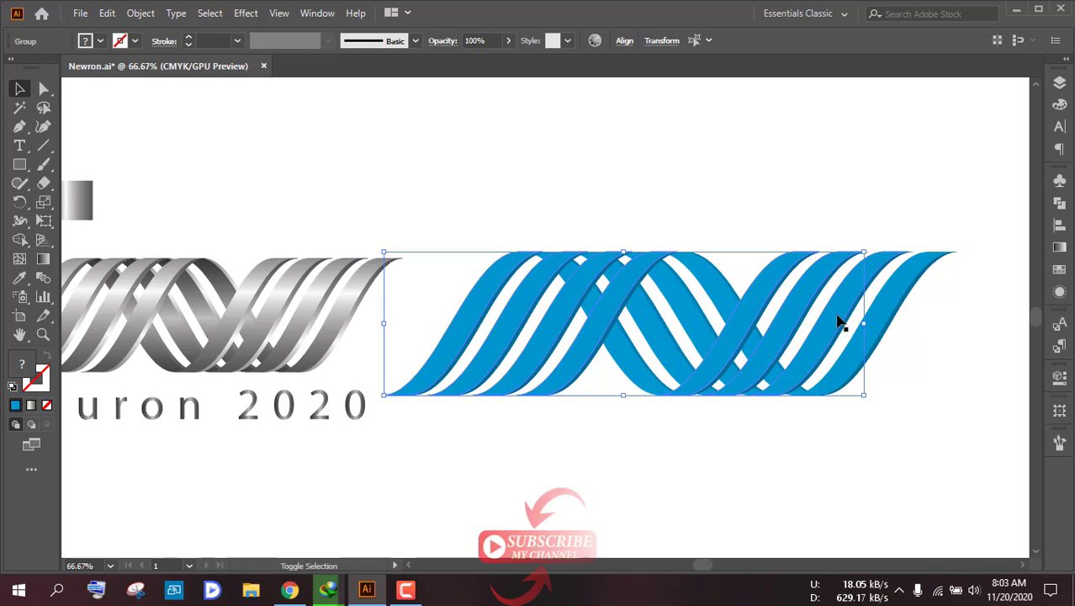
shift+click(888, 324)
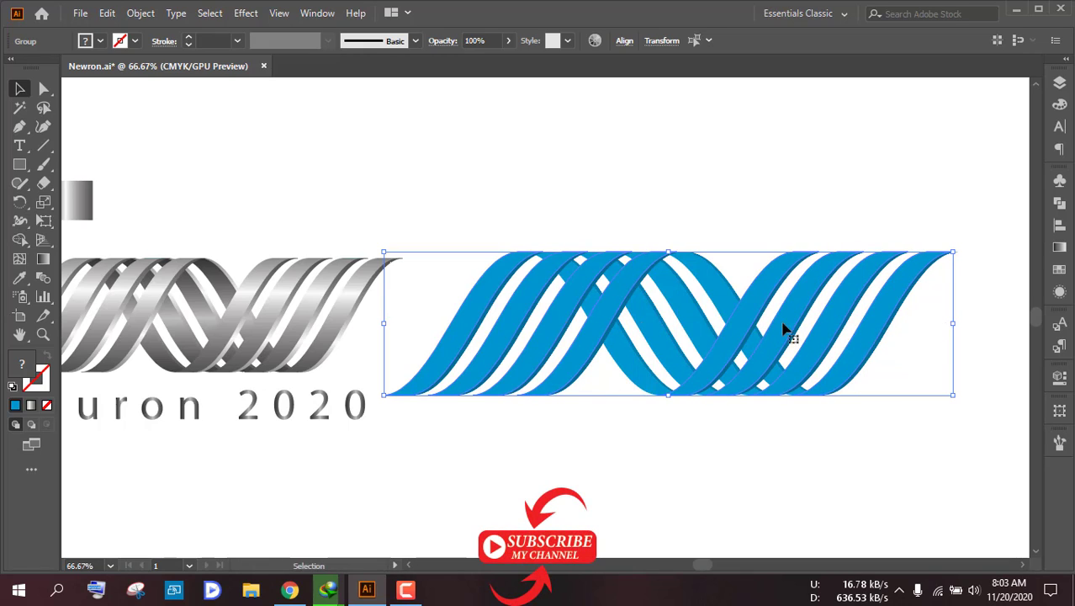
key(i)
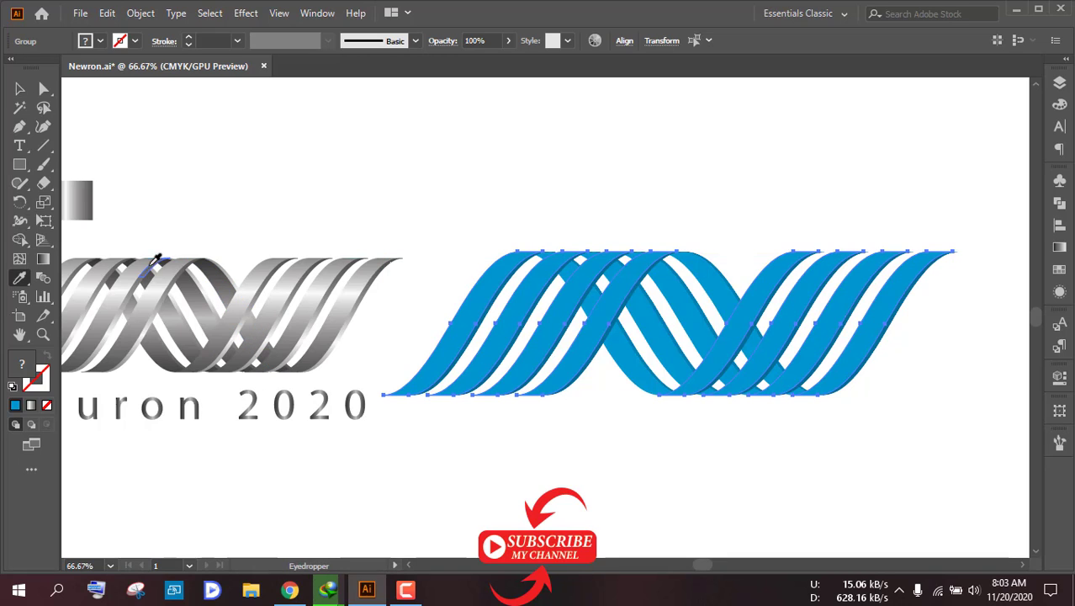
drag(157, 300, 379, 325)
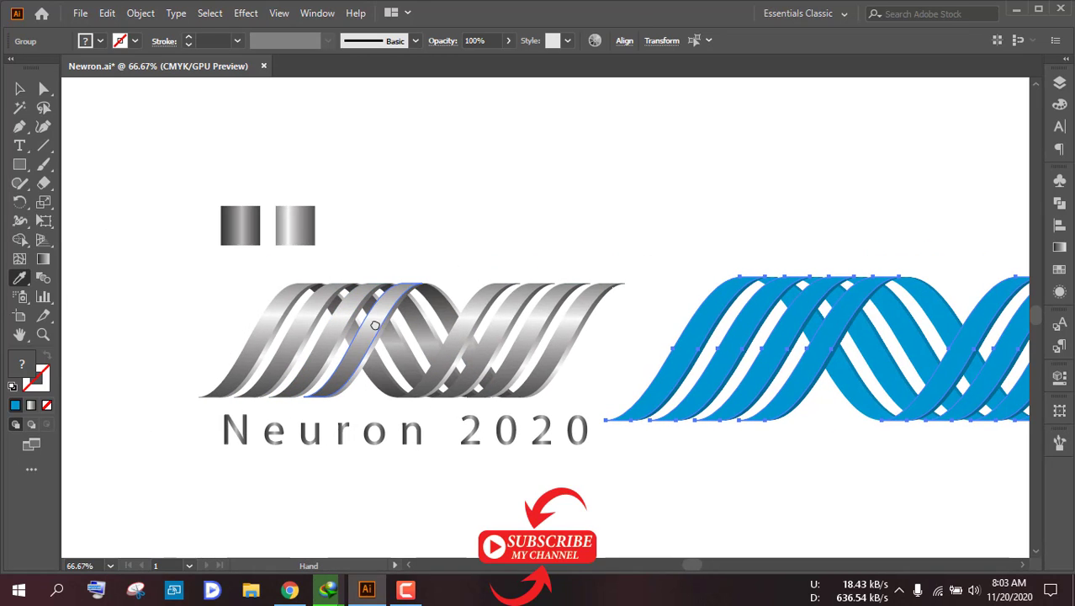
click(302, 225)
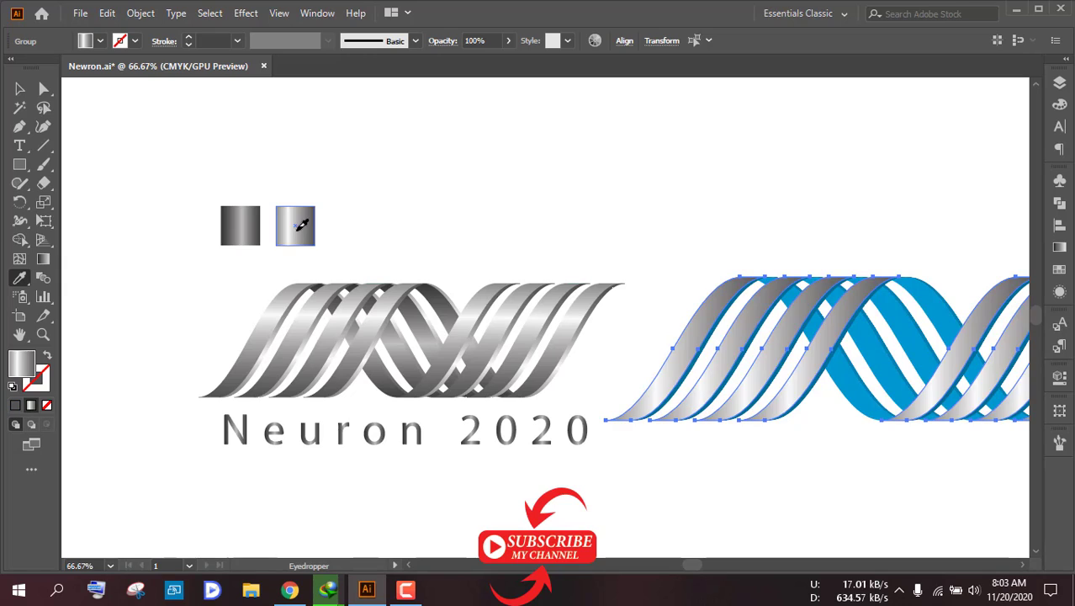
Step: Redirect the silver gradient on the stripe front faces to run vertically with its dark end at the bottom, and deselect them
key(g)
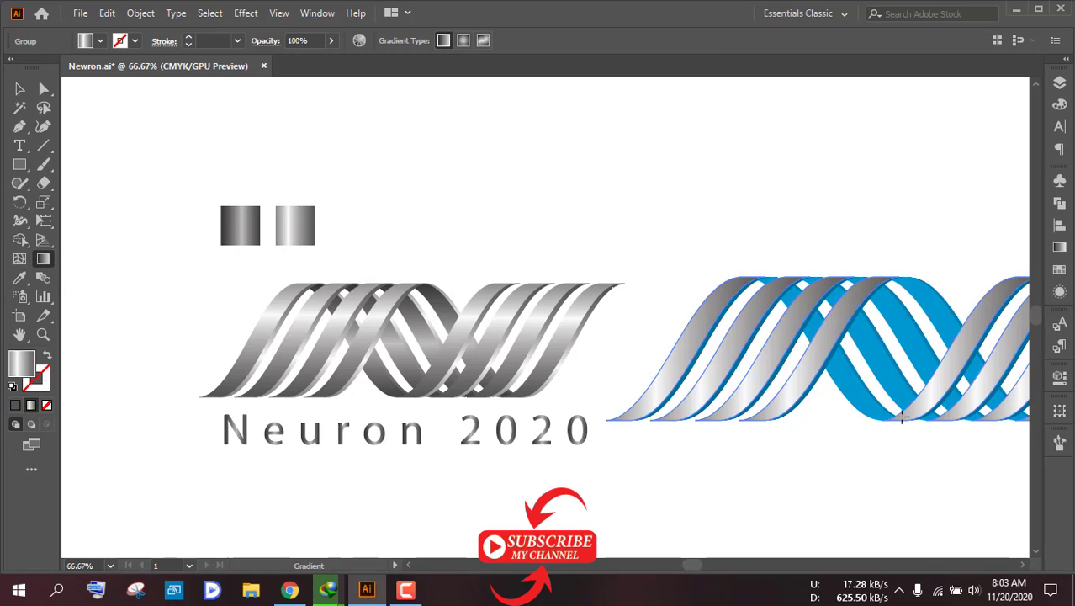
drag(899, 421, 593, 318)
key(v)
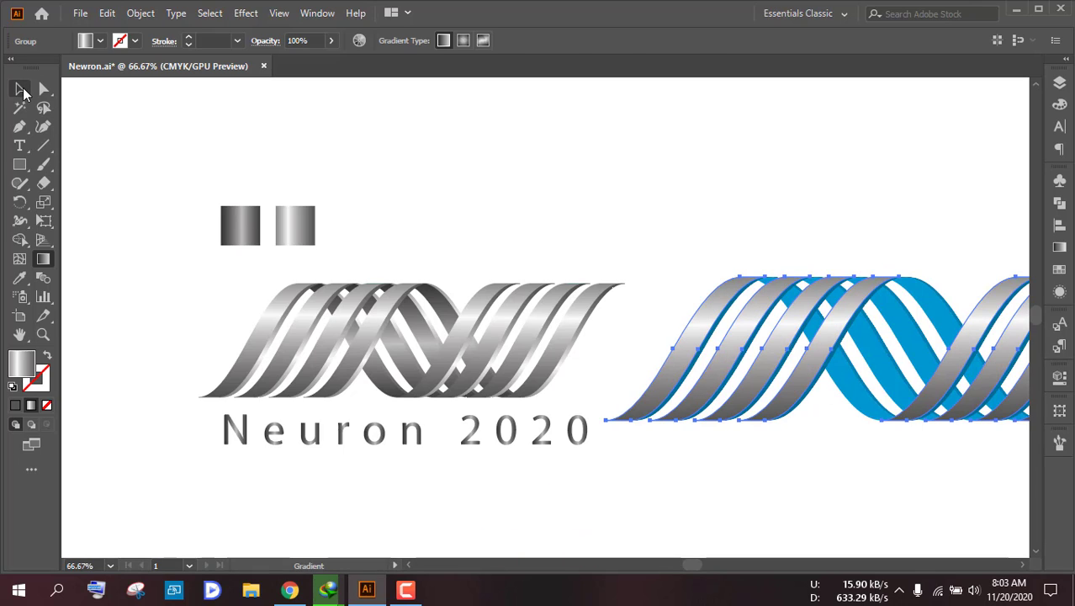
click(543, 209)
scroll(555, 212, right, 6)
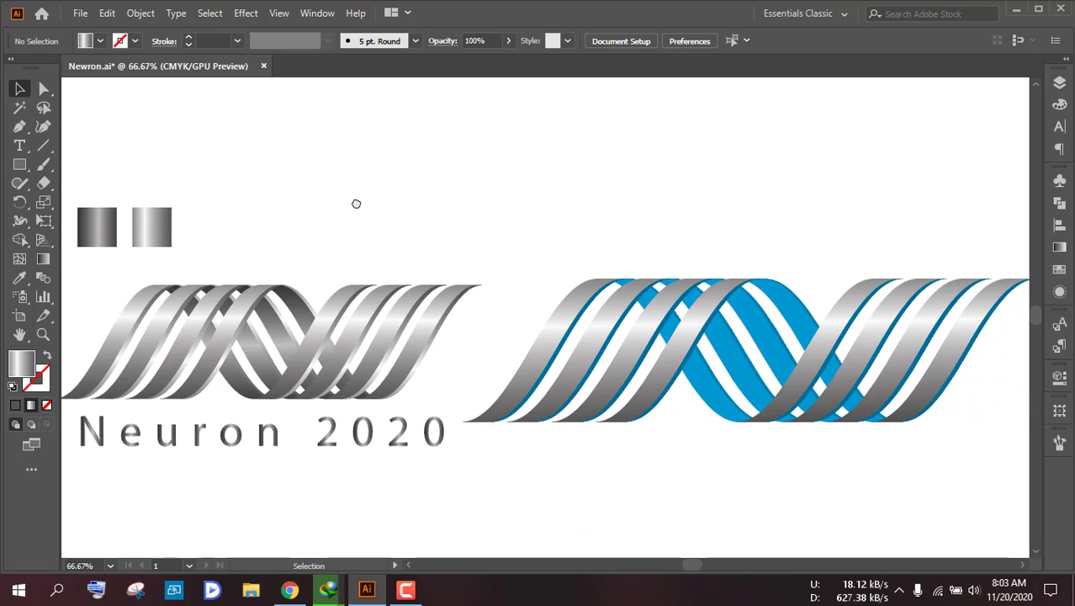
scroll(376, 353, up, 2)
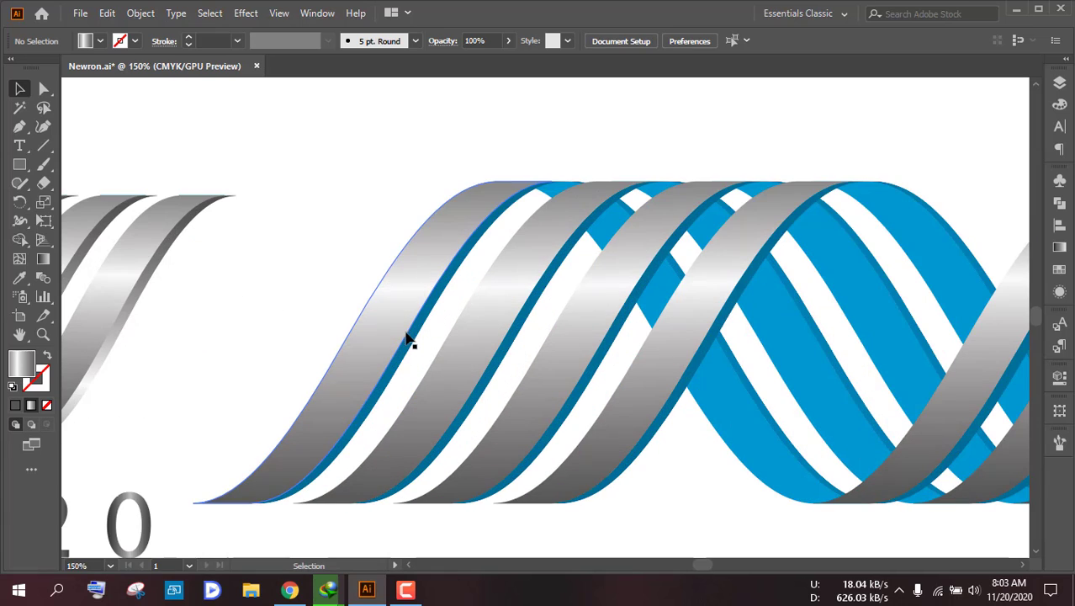
Step: Fill the blue side faces of all eight upward-slanting stripes with the lighter silver gradient sampled from the second gradient square, and deselect them
click(487, 360)
shift+click(507, 351)
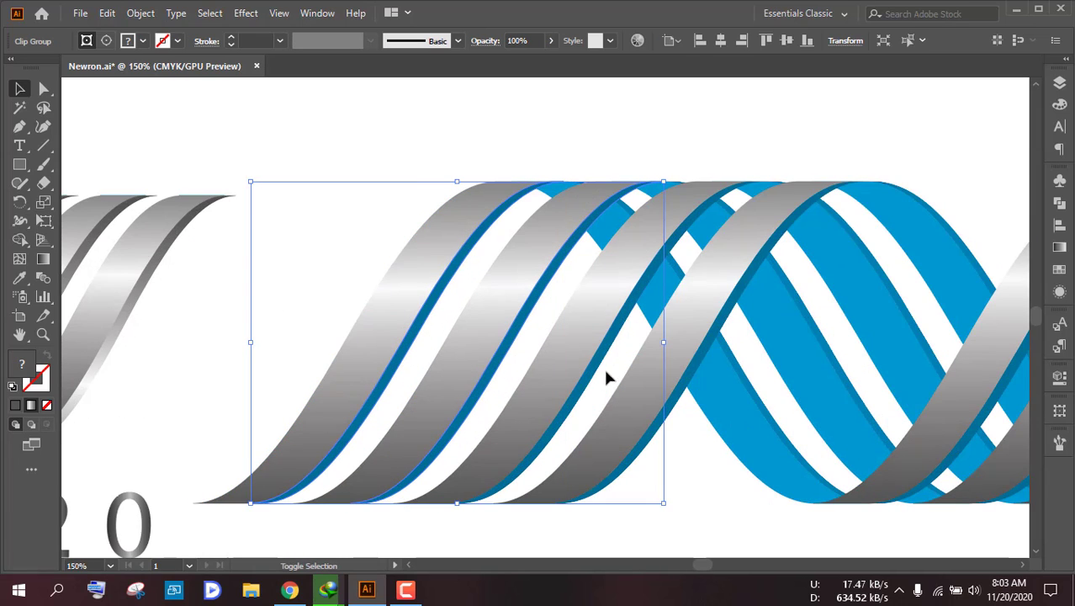
shift+click(593, 368)
shift+click(675, 387)
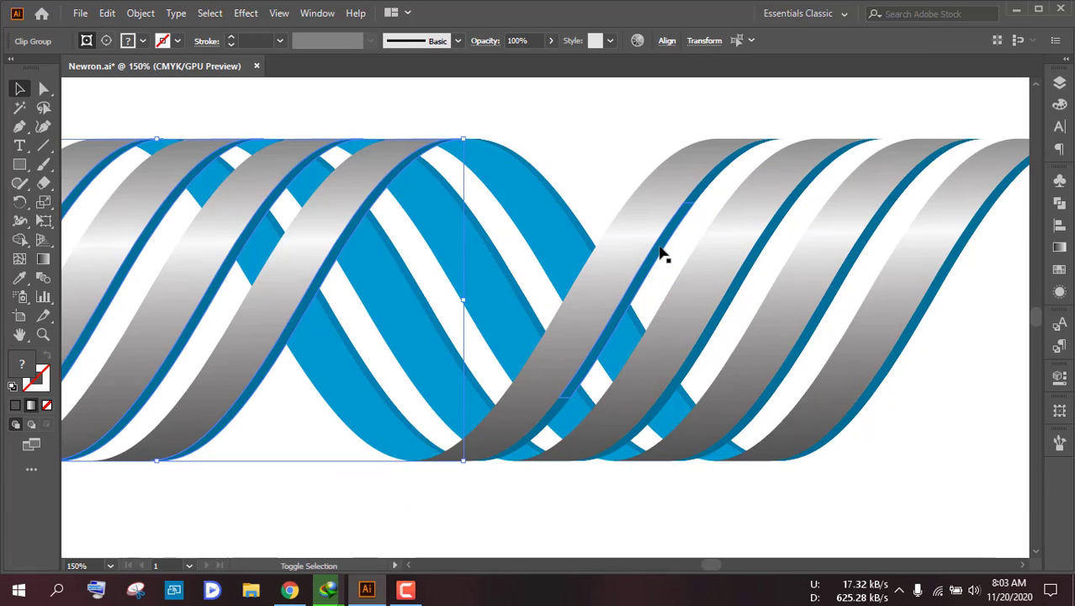
shift+click(659, 247)
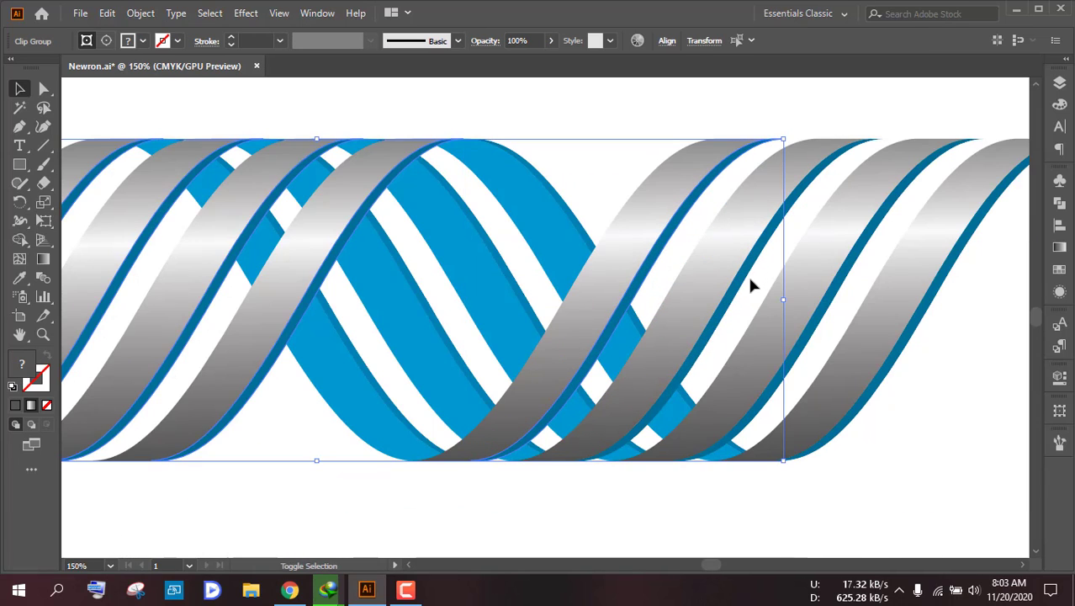
shift+click(745, 278)
shift+click(828, 301)
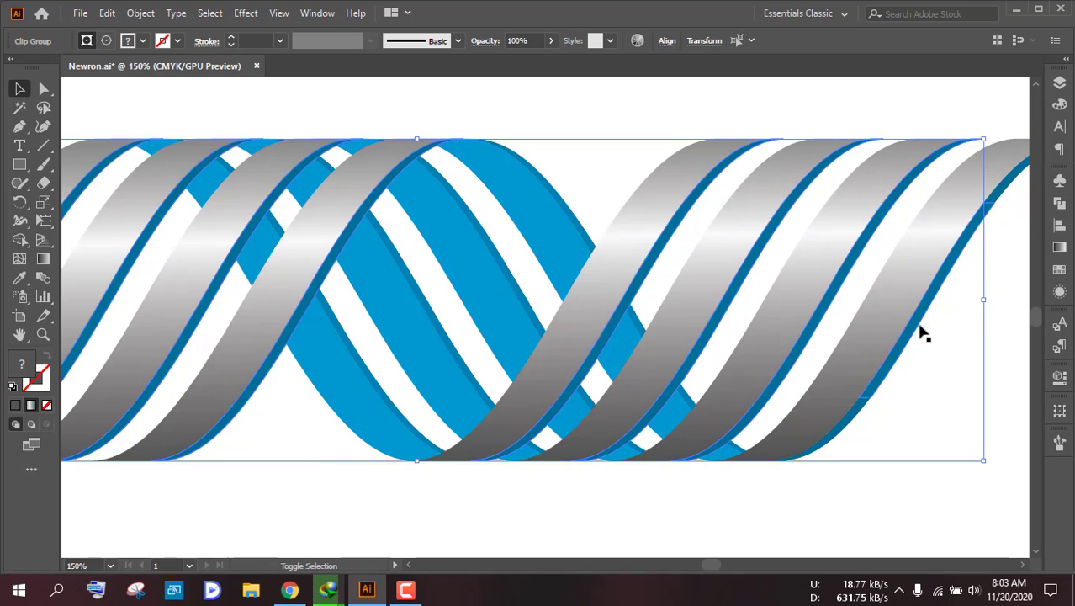
scroll(708, 344, down, 2)
drag(622, 395, 717, 403)
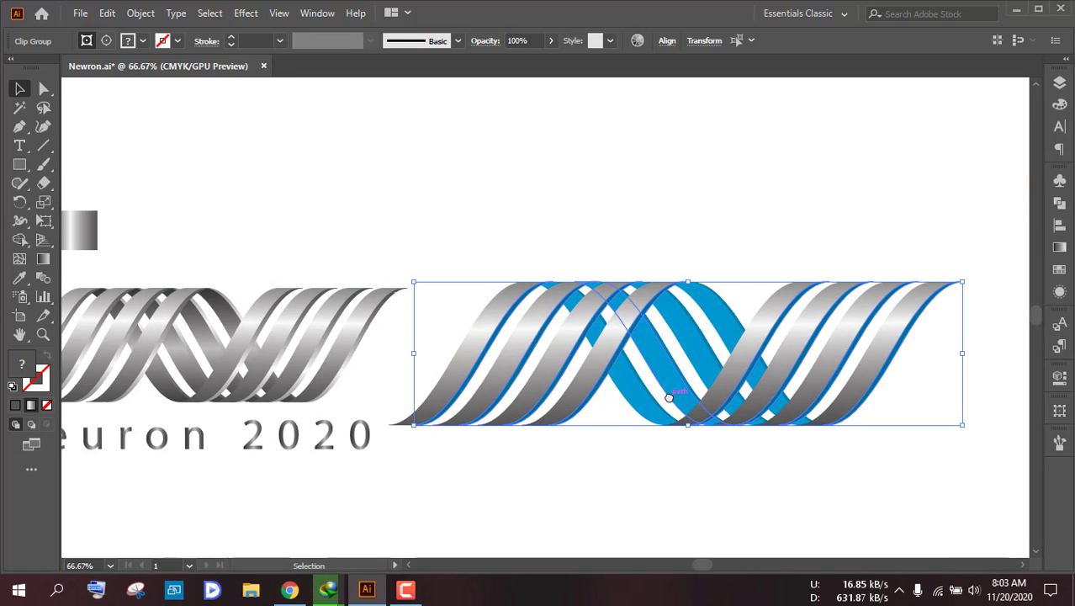
key(i)
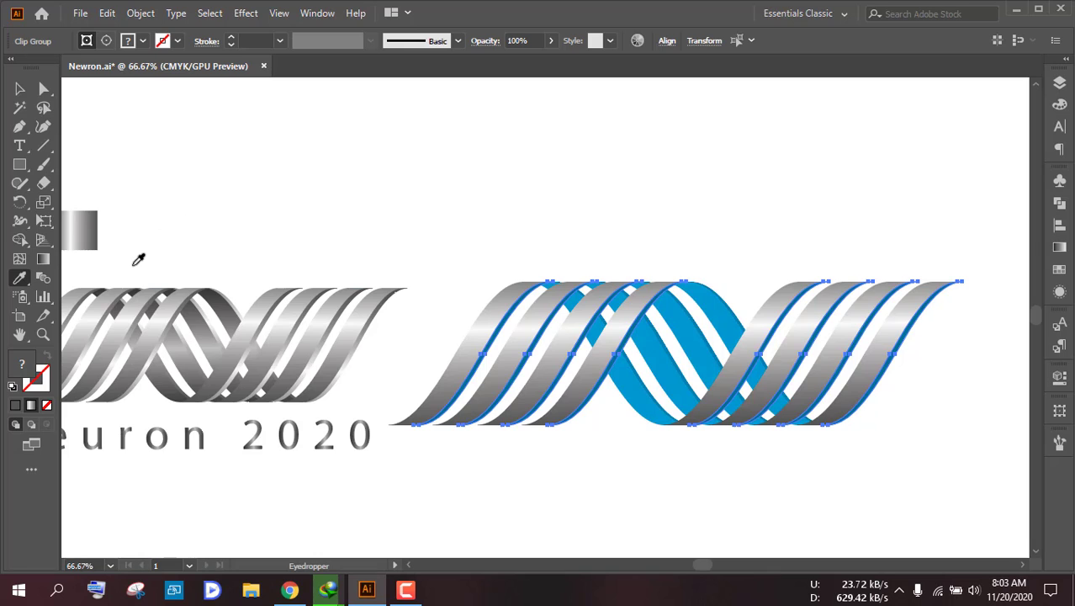
drag(139, 259, 282, 283)
click(219, 251)
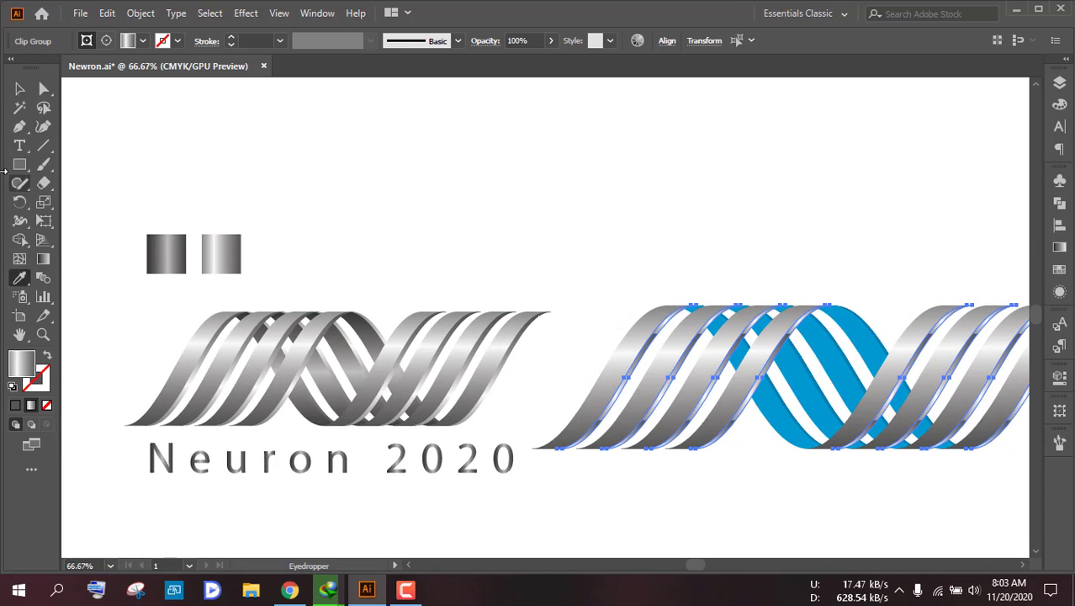
click(43, 260)
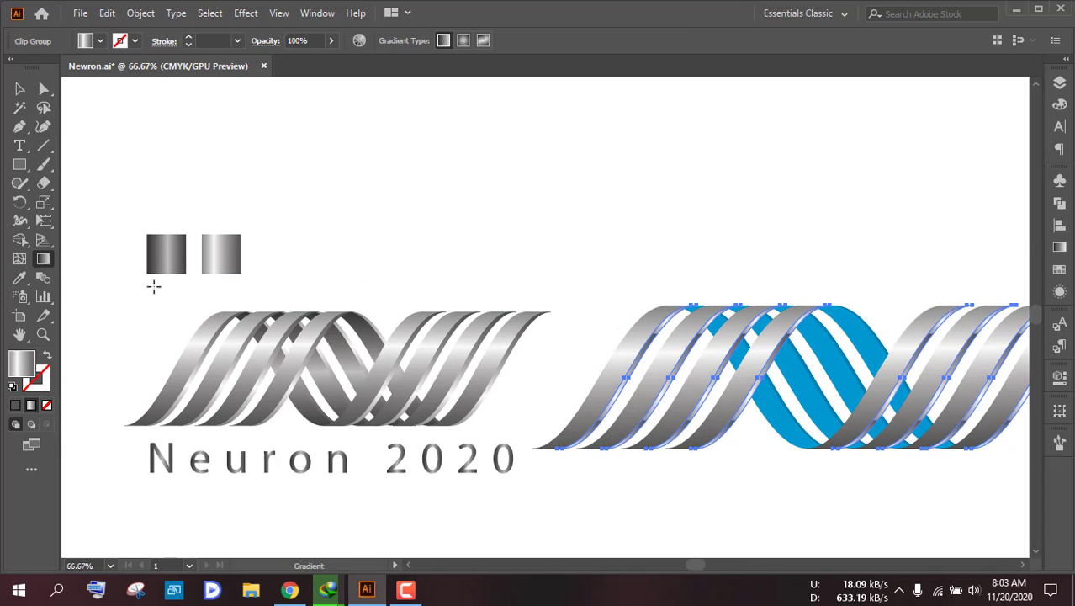
key(v)
click(676, 201)
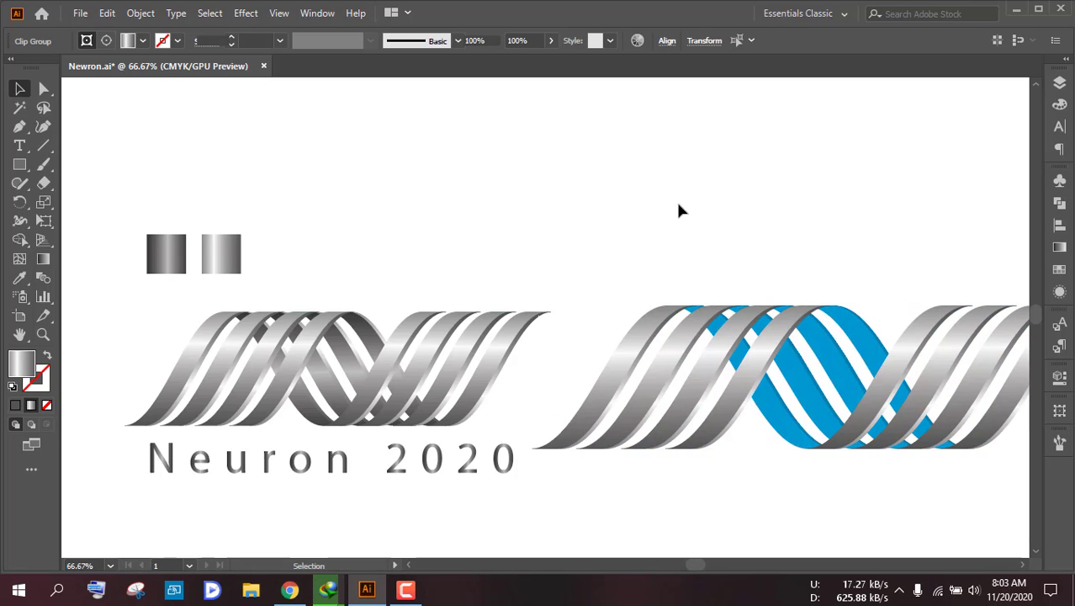
Step: Fill the front faces of the four downward-slanting stripes with the darker silver gradient sampled from the first gradient square
drag(683, 205, 622, 179)
click(788, 332)
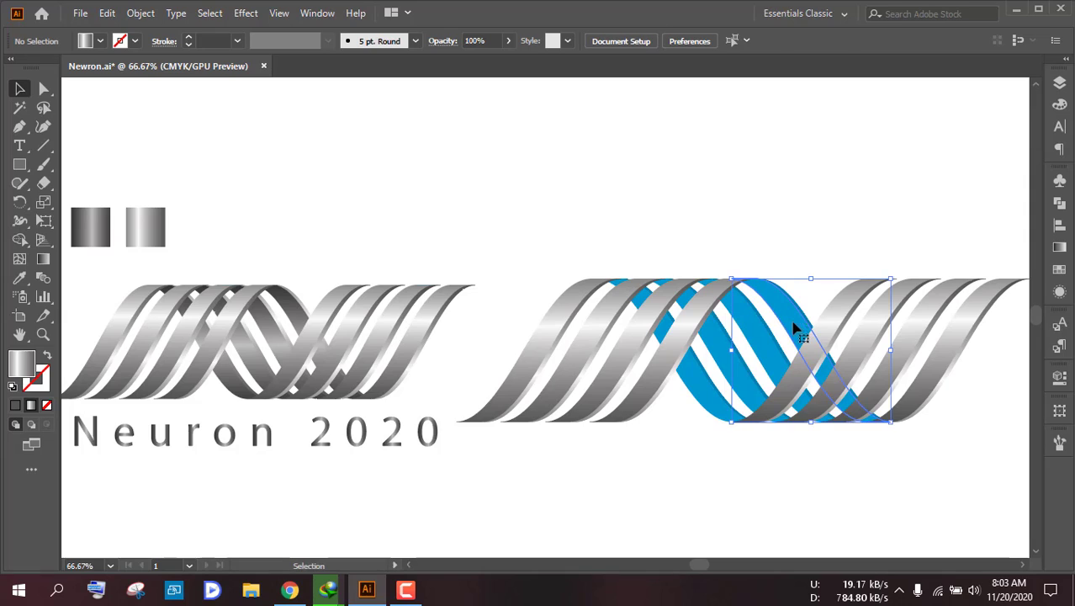
shift+click(744, 368)
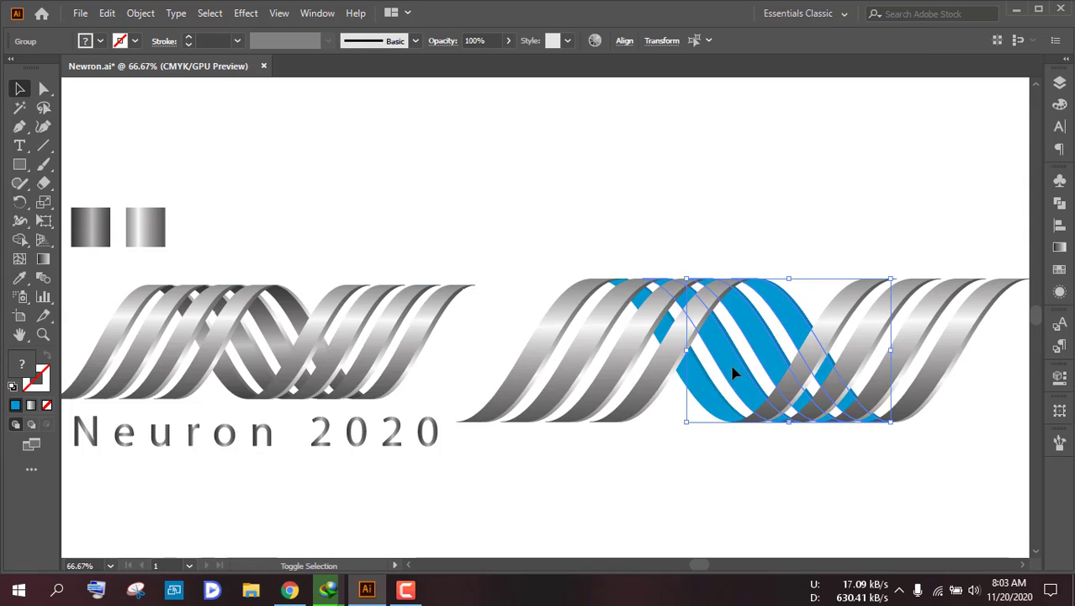
shift+click(715, 383)
shift+click(705, 389)
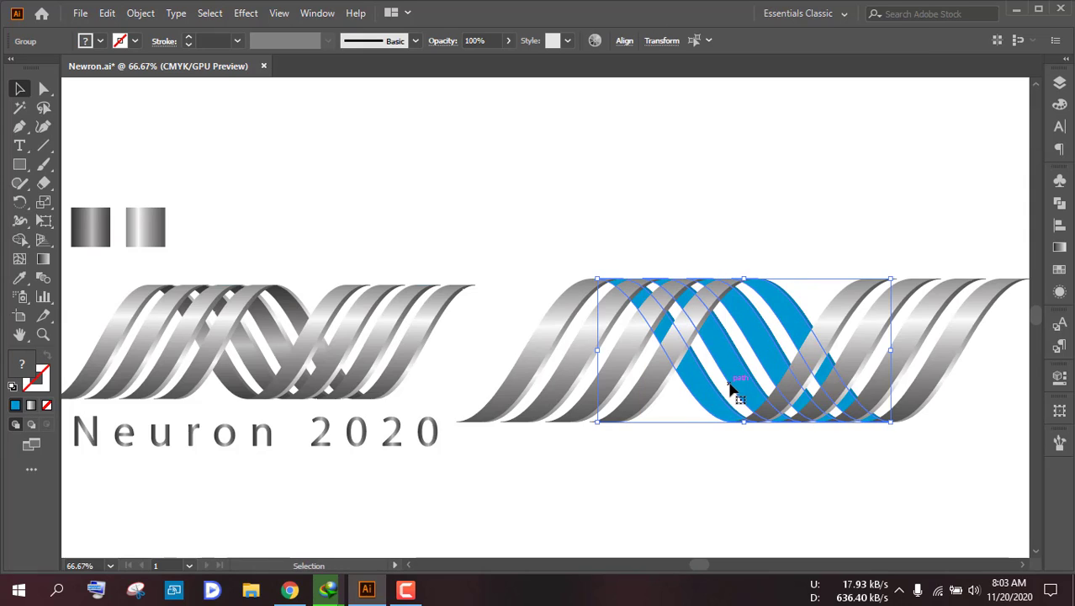
key(i)
click(93, 225)
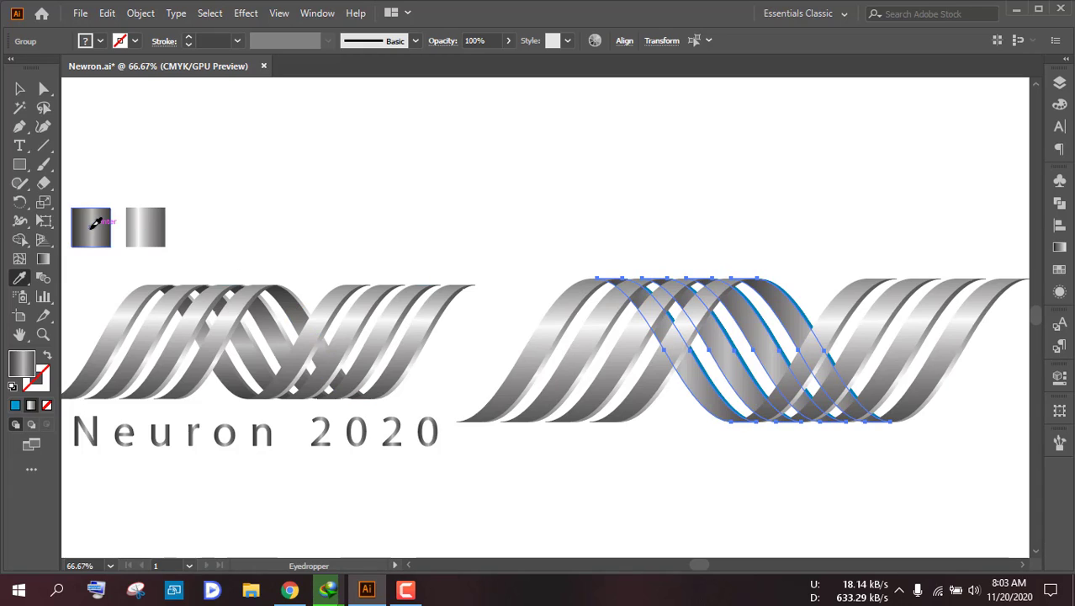
Step: Redirect the darker gradient on the downward-slanting stripe front faces to run vertically, and deselect them
click(42, 260)
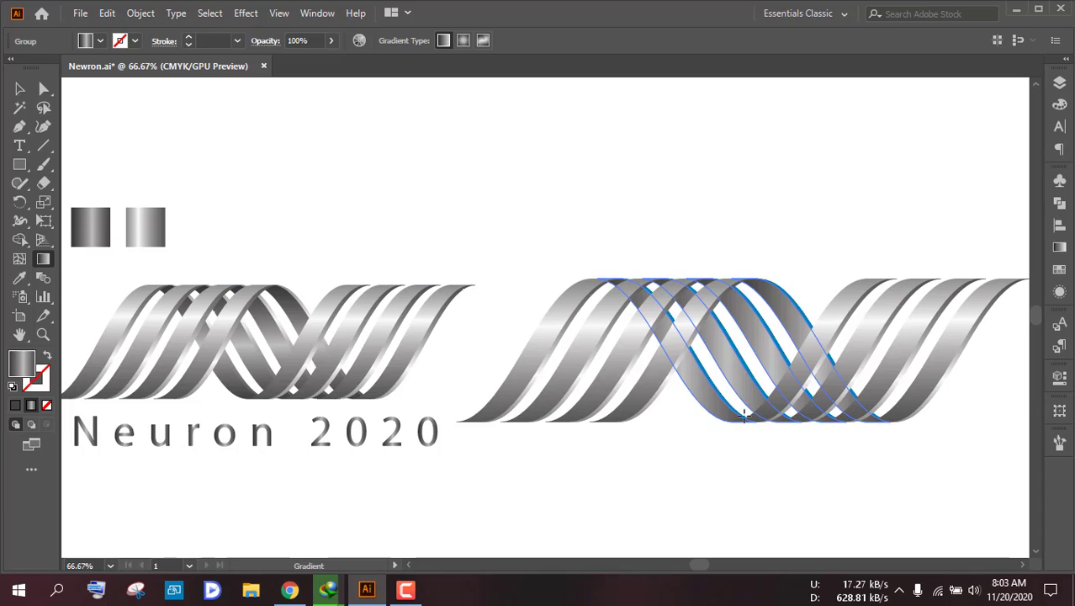
click(745, 420)
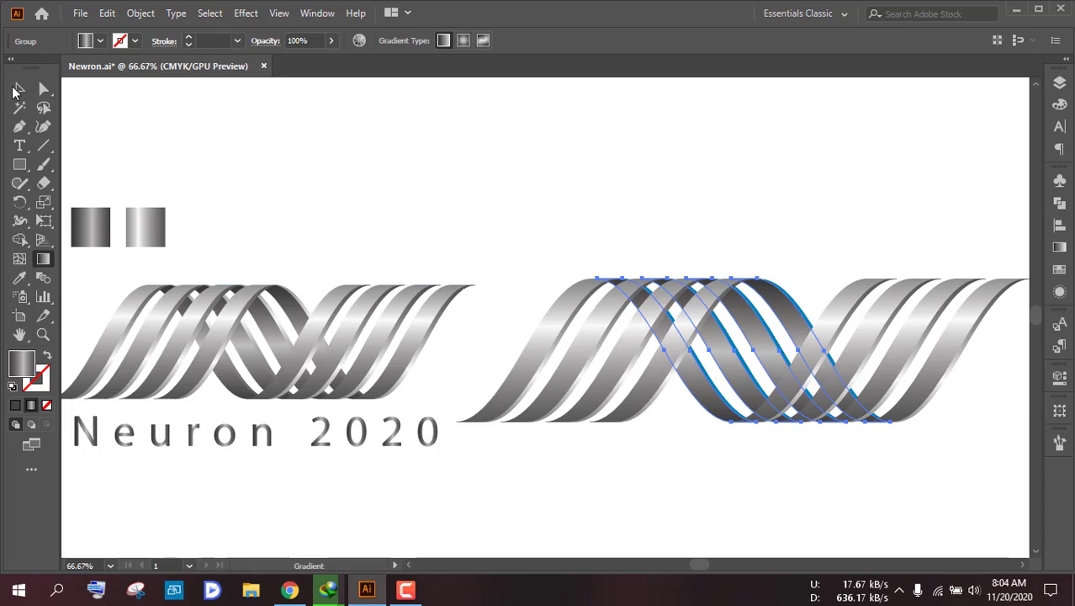
click(751, 432)
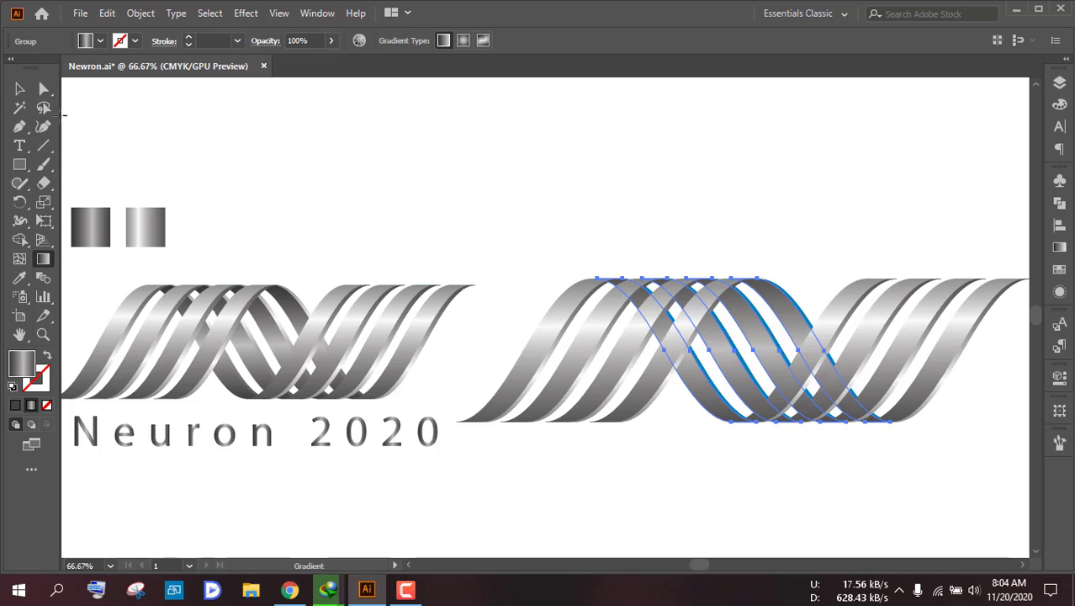
click(20, 88)
click(373, 139)
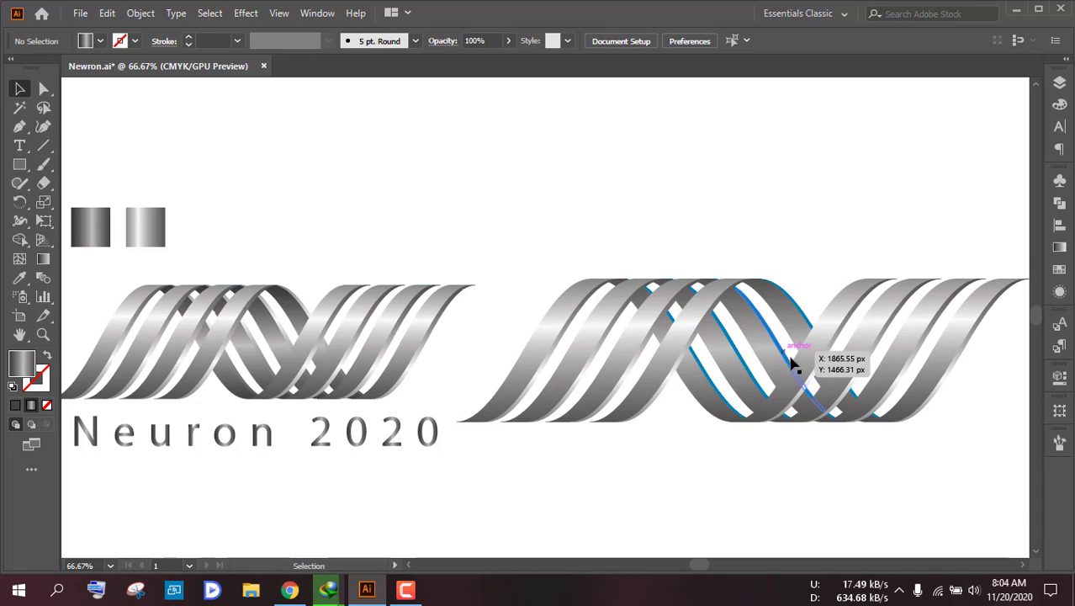
Step: Fill the blue side faces of the four downward-slanting stripes with the lighter silver gradient sampled from the second gradient square, and deselect them
scroll(795, 357, up, 4)
click(808, 234)
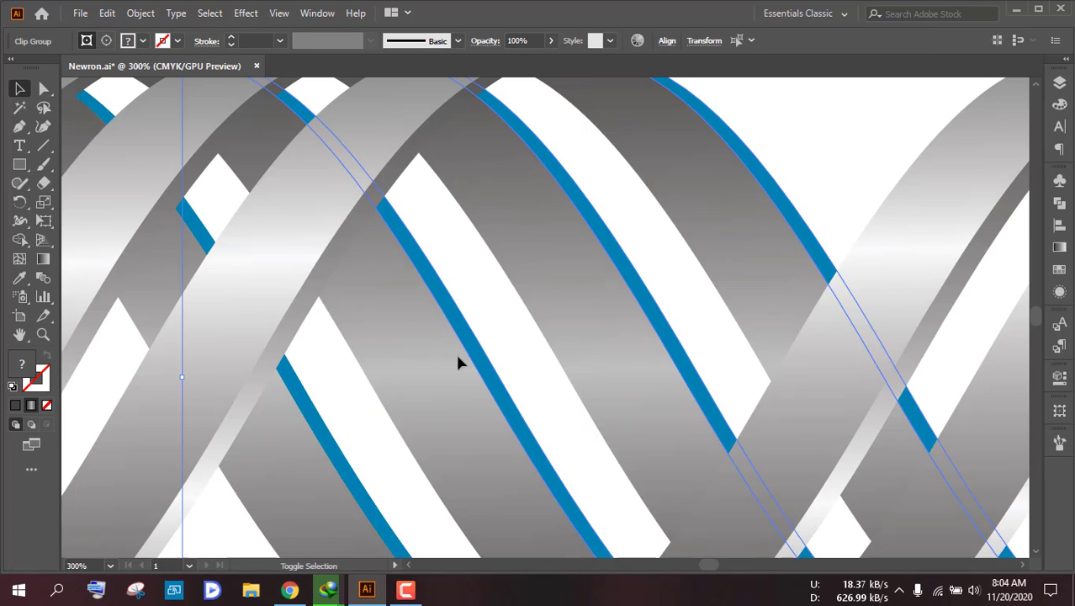
scroll(317, 414, down, 1)
scroll(323, 417, down, 3)
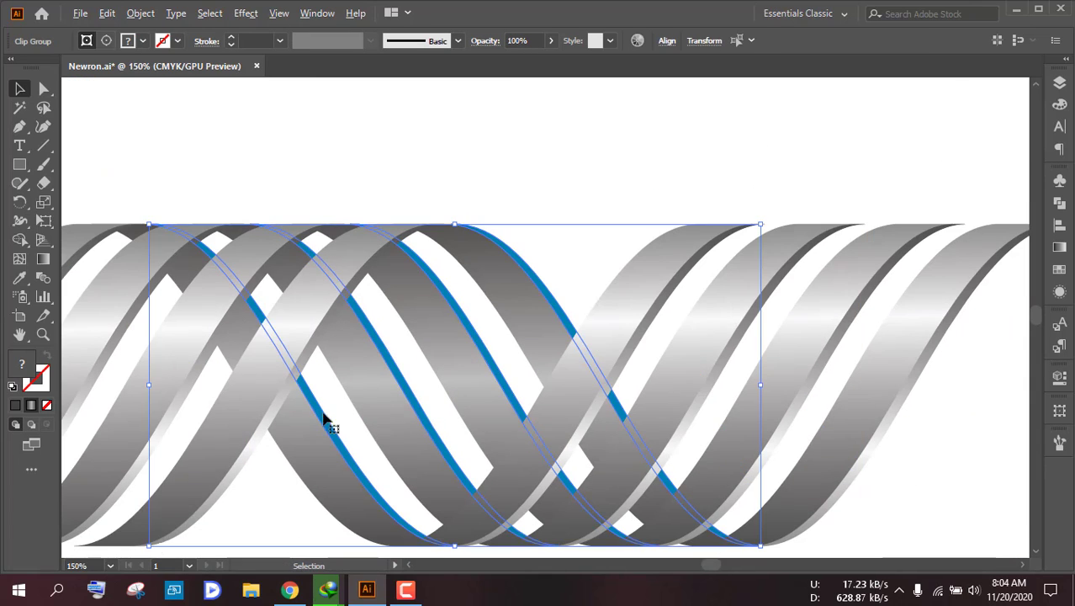
scroll(675, 350, up, 1)
scroll(676, 355, down, 1)
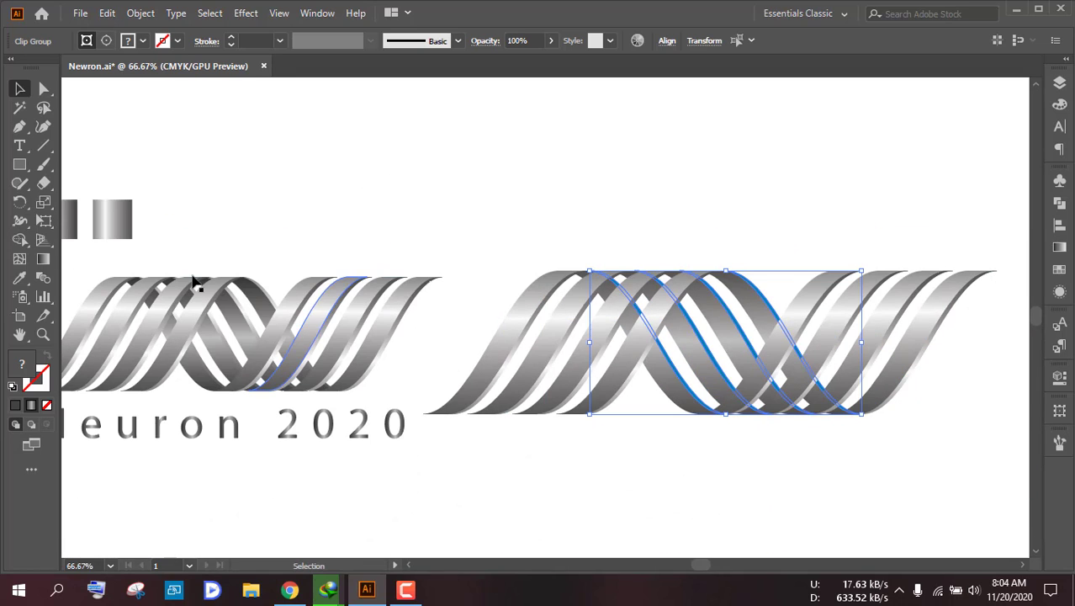
scroll(194, 274, down, 1)
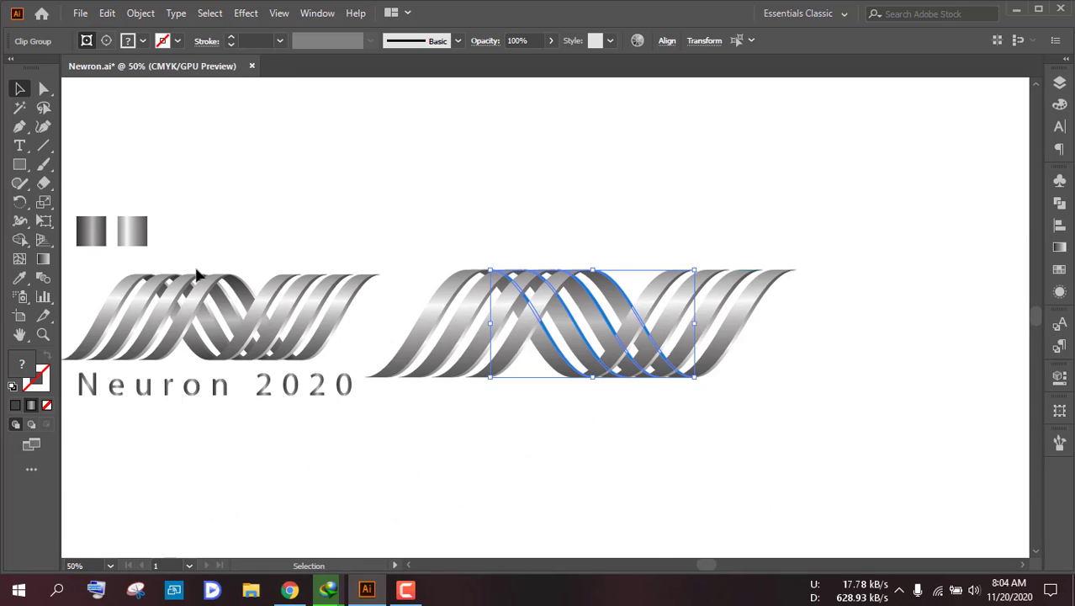
key(i)
click(132, 231)
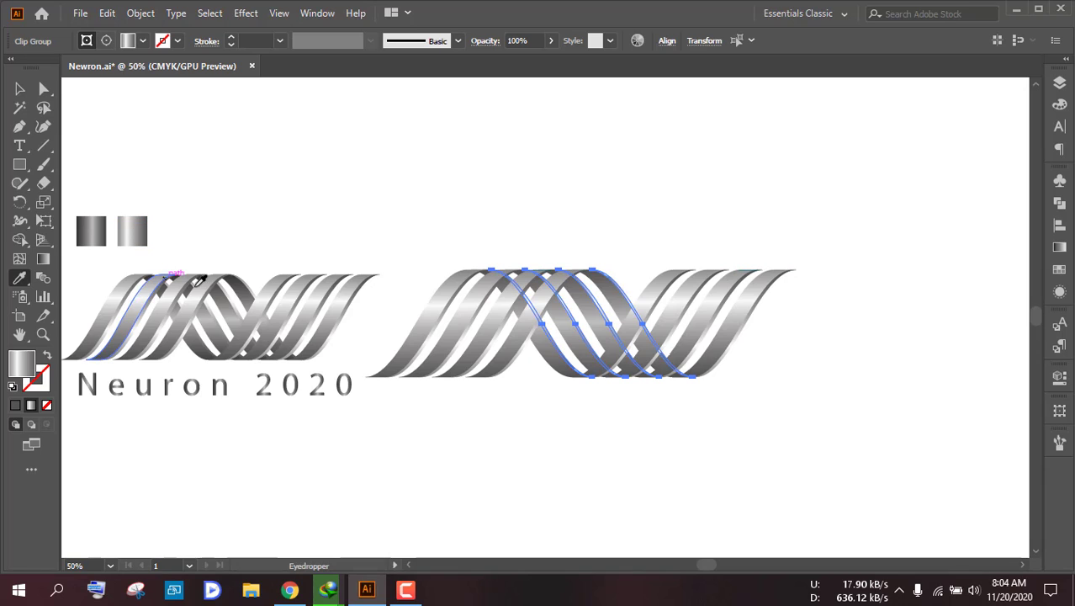
click(43, 258)
scroll(676, 308, up, 2)
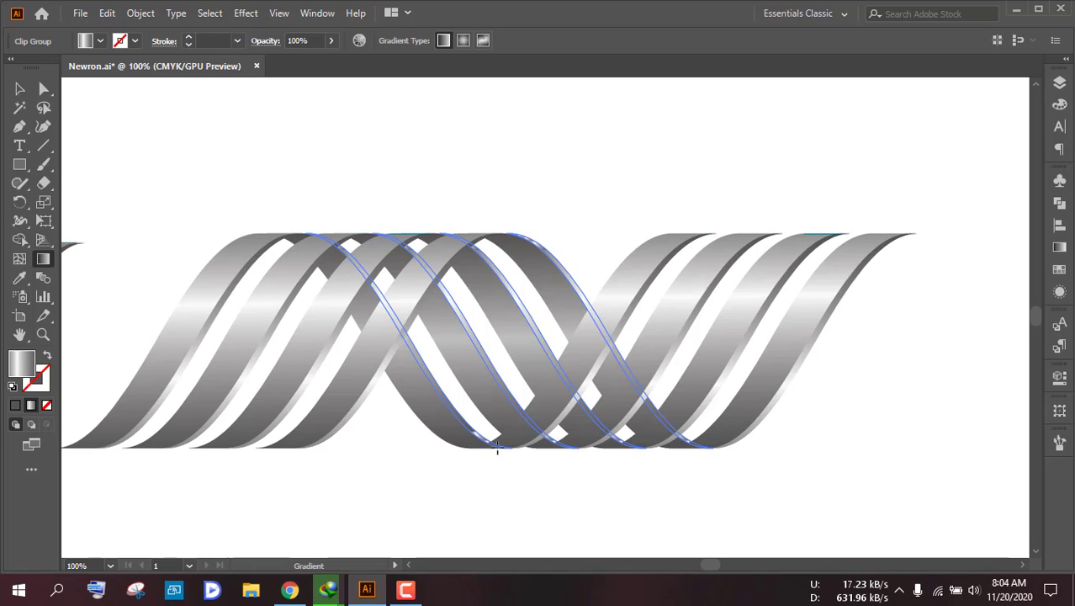
click(18, 91)
click(451, 198)
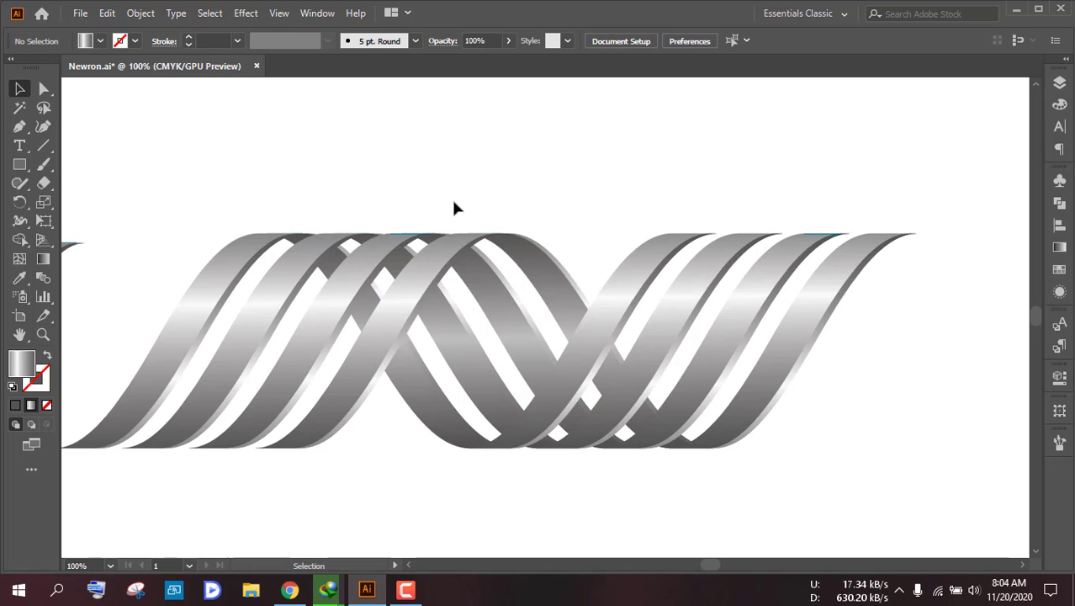
Step: Group all stripes of the new N logo and scale the group down slightly about its centre
scroll(450, 198, down, 2)
drag(453, 216, 620, 231)
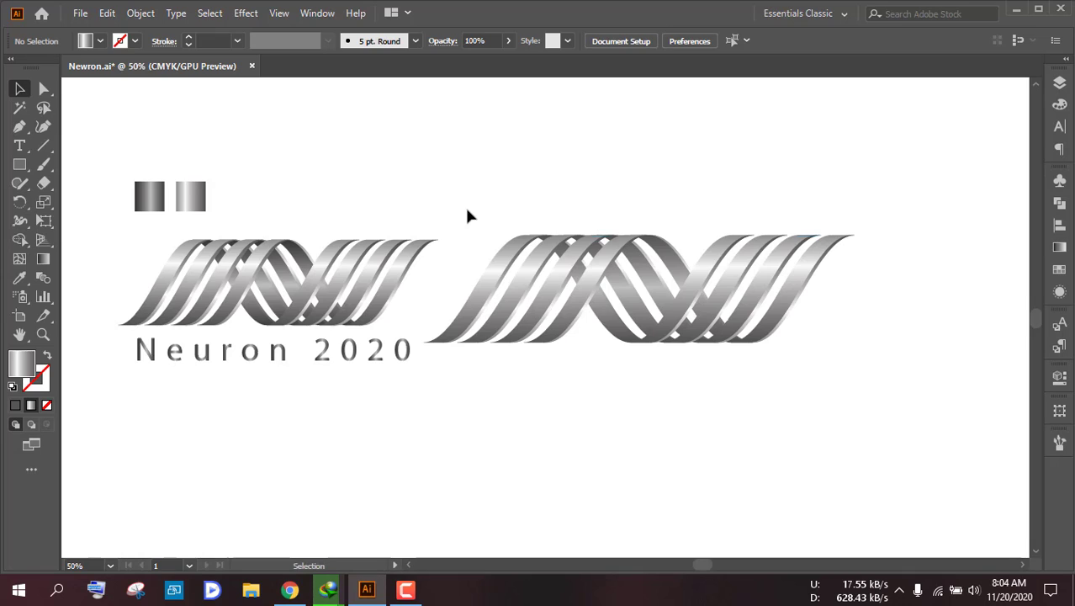
drag(468, 212, 830, 360)
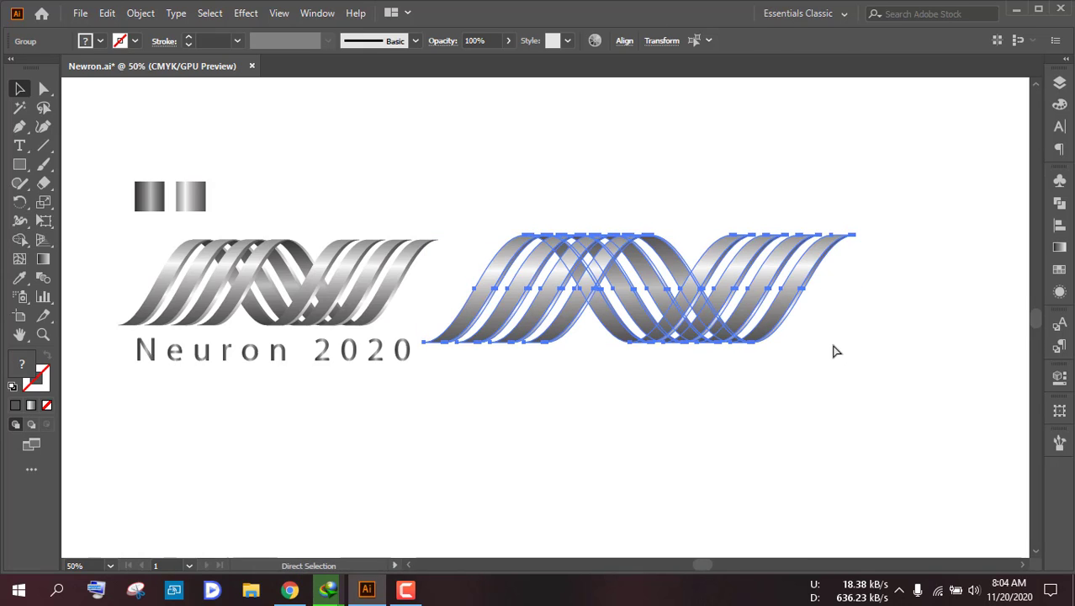
key(ctrl+g)
drag(862, 235, 842, 243)
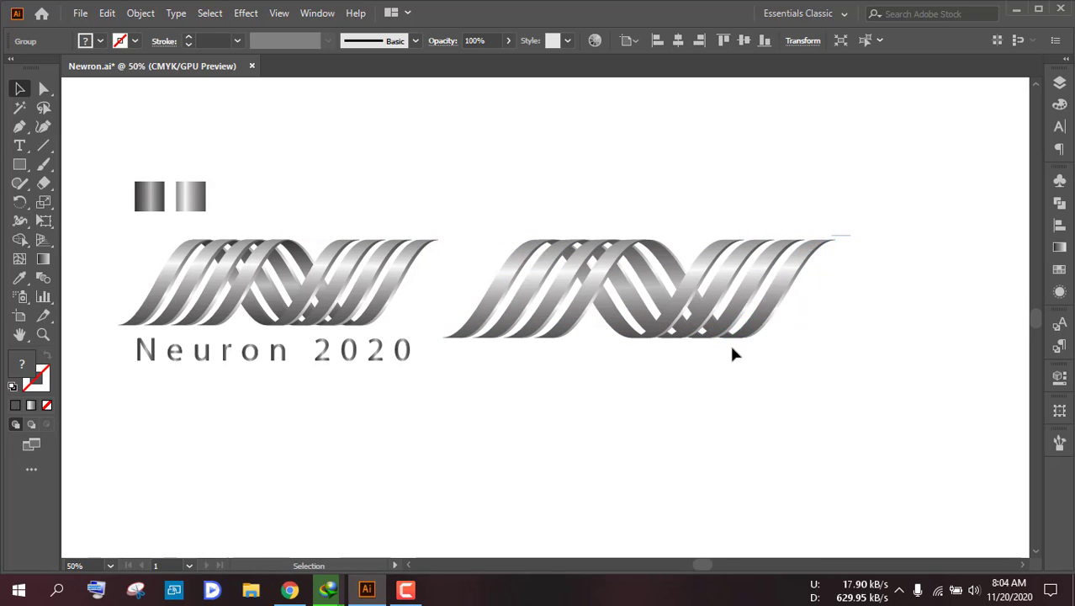
click(657, 344)
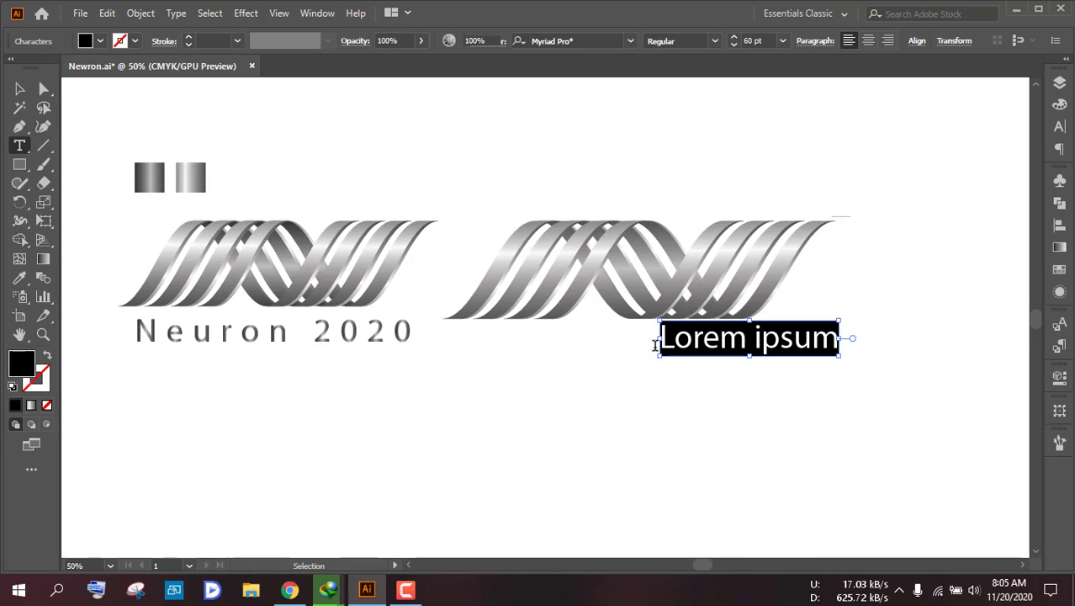
key(ctrl+z)
click(19, 89)
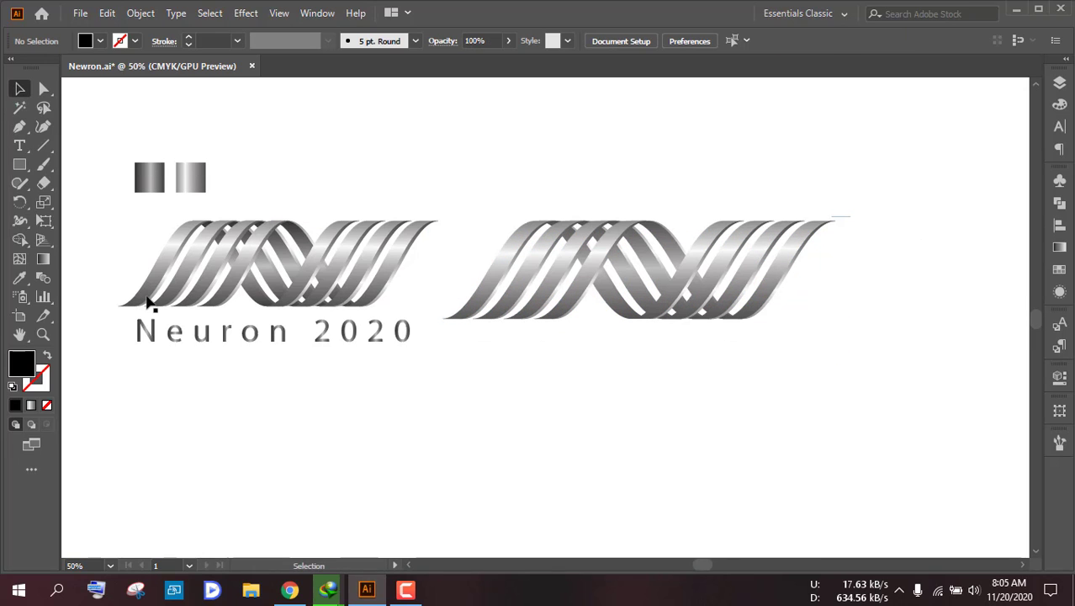
Step: Add the text "Neuron 2020" as point type just below the new striped N logo
click(20, 146)
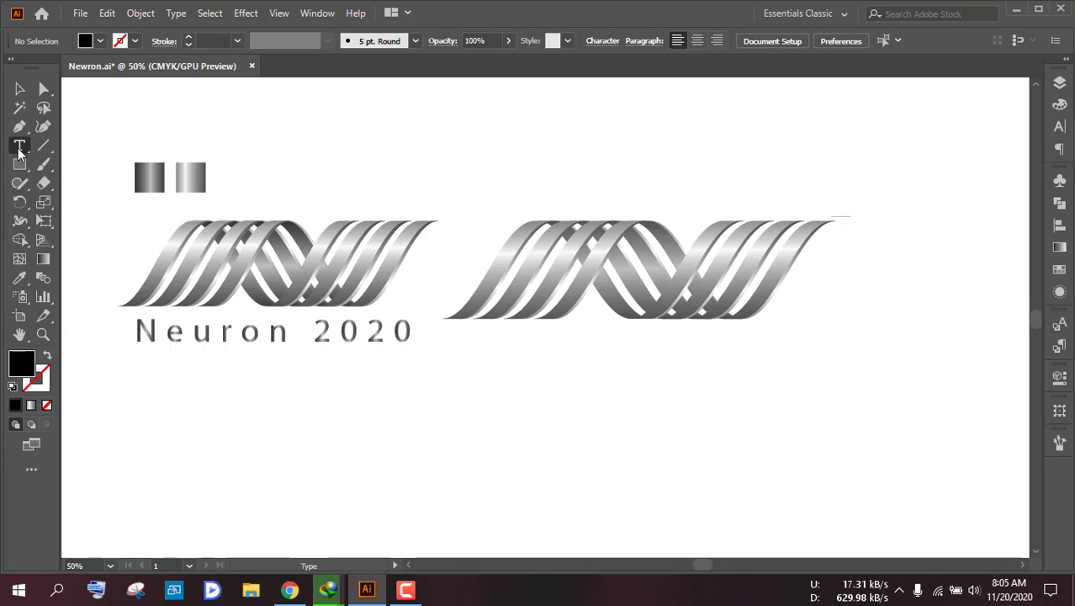
click(19, 148)
click(593, 354)
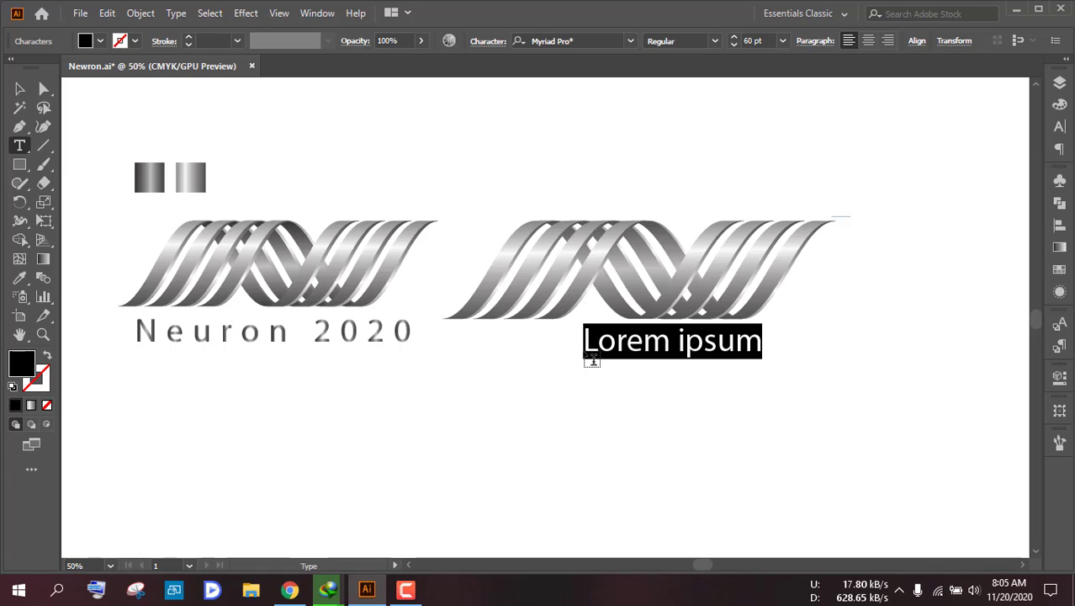
text(N)
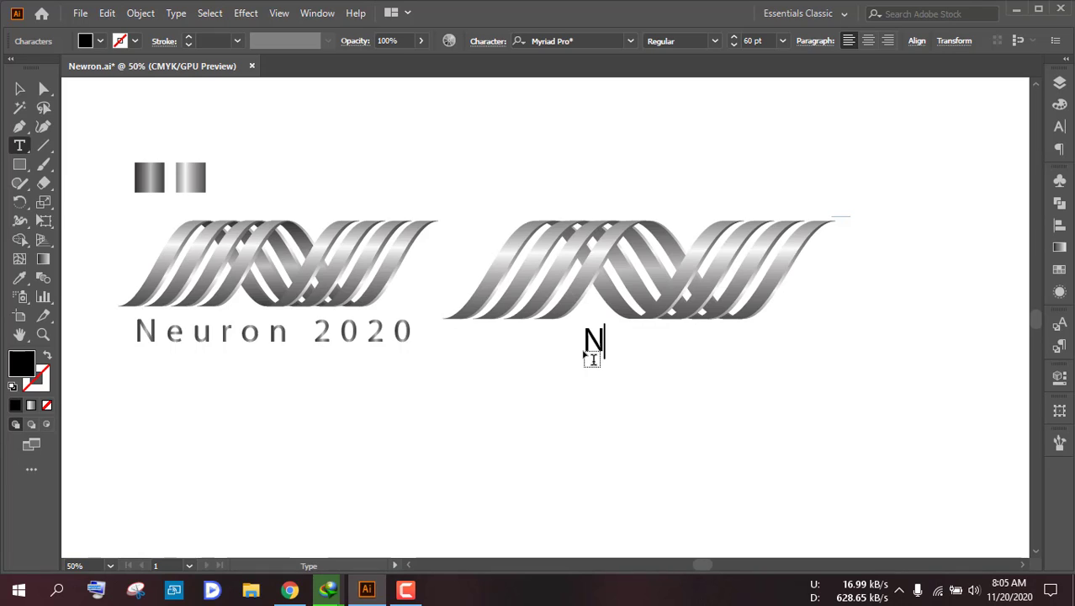
text(euron)
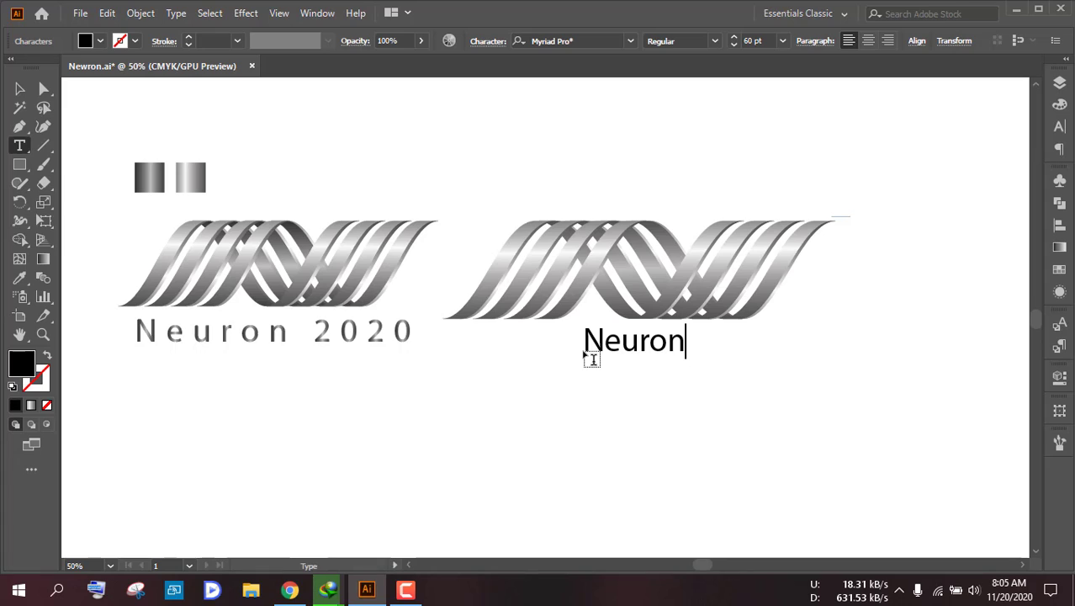
text( 2020)
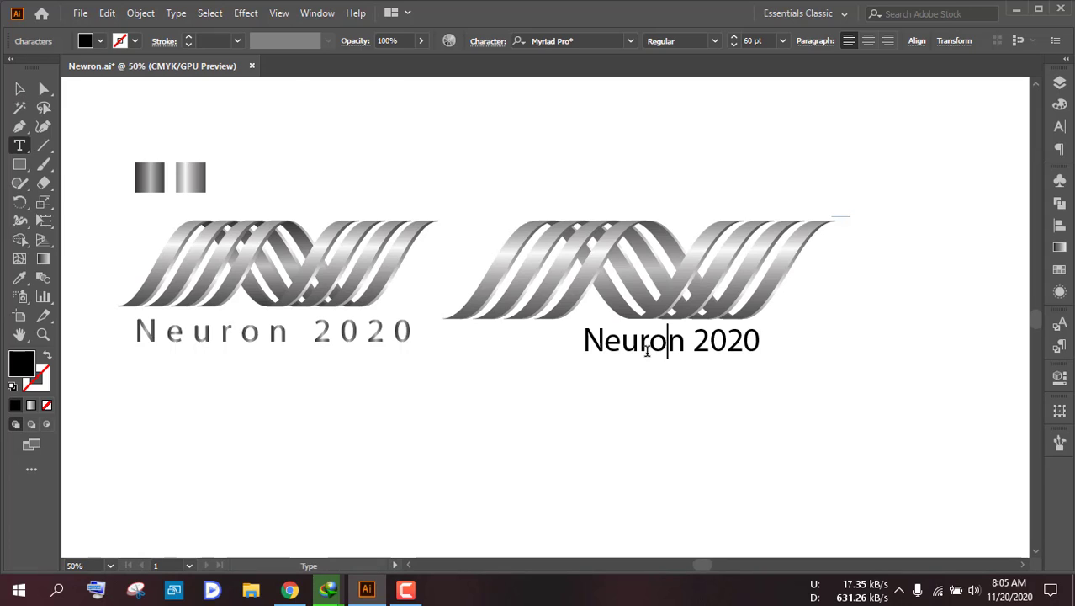
click(17, 93)
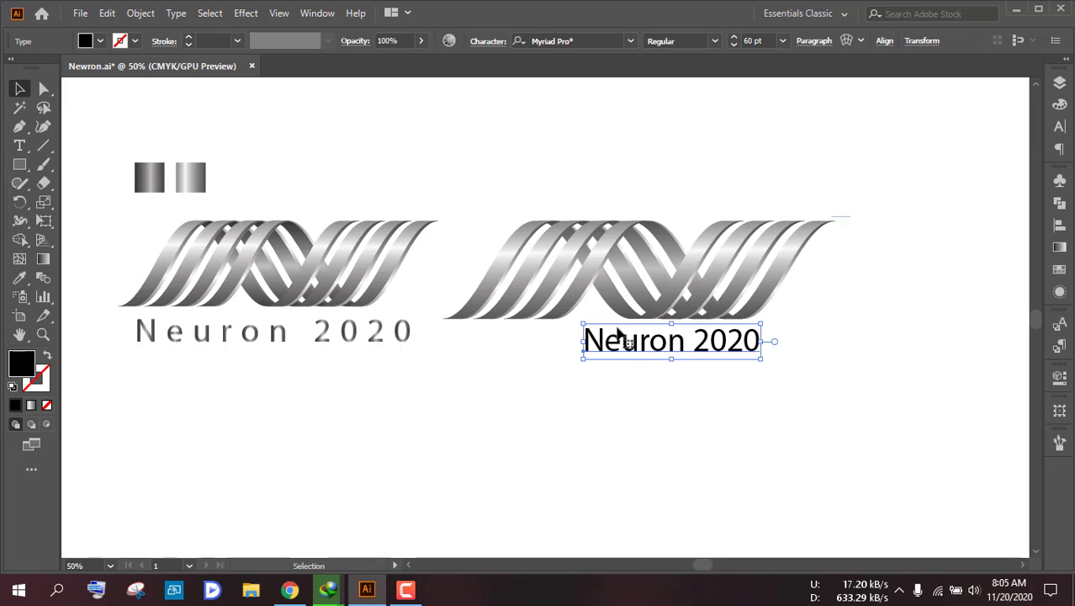
Step: Set the tracking of the "Neuron 2020" caption to 300, reposition it beneath the new striped N logo, and deselect it
click(489, 41)
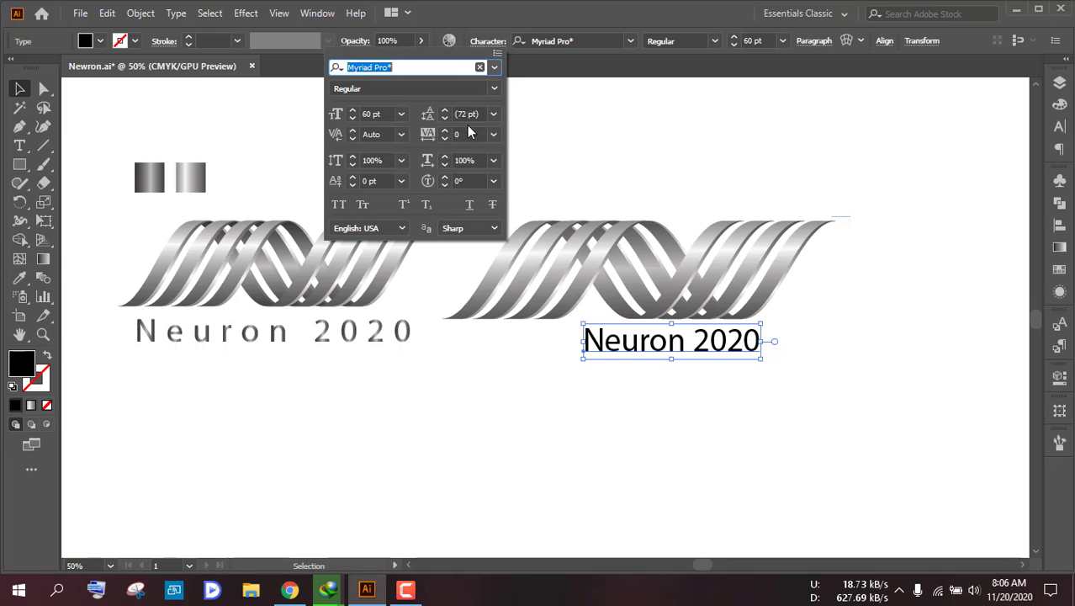
click(433, 136)
text(300)
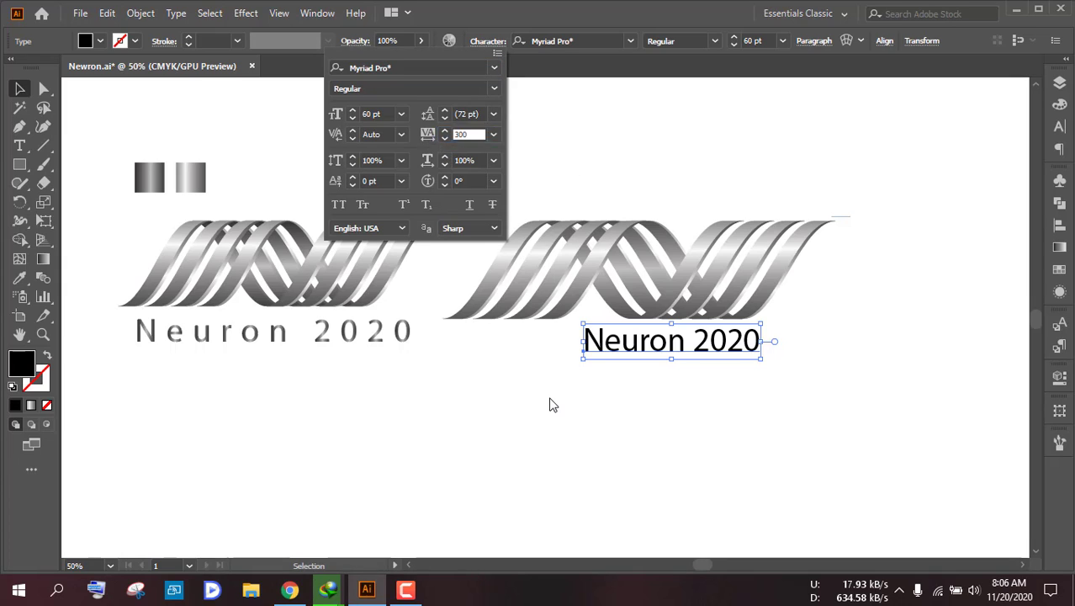
key(Return)
drag(736, 355, 632, 363)
click(709, 376)
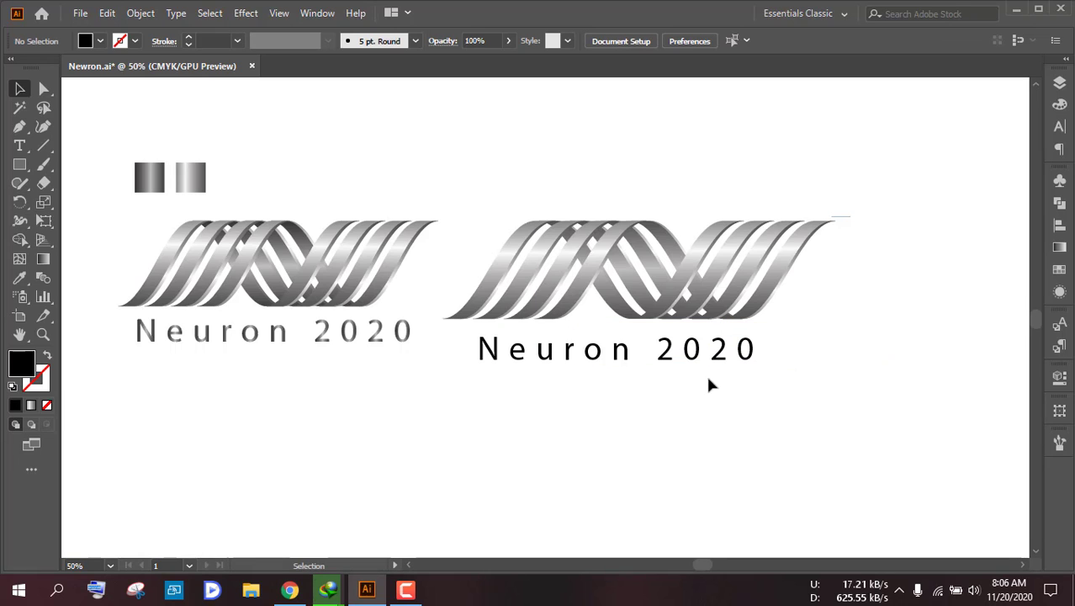
Step: Expand the "Neuron 2020" caption under the new logo into vector outlines
click(671, 367)
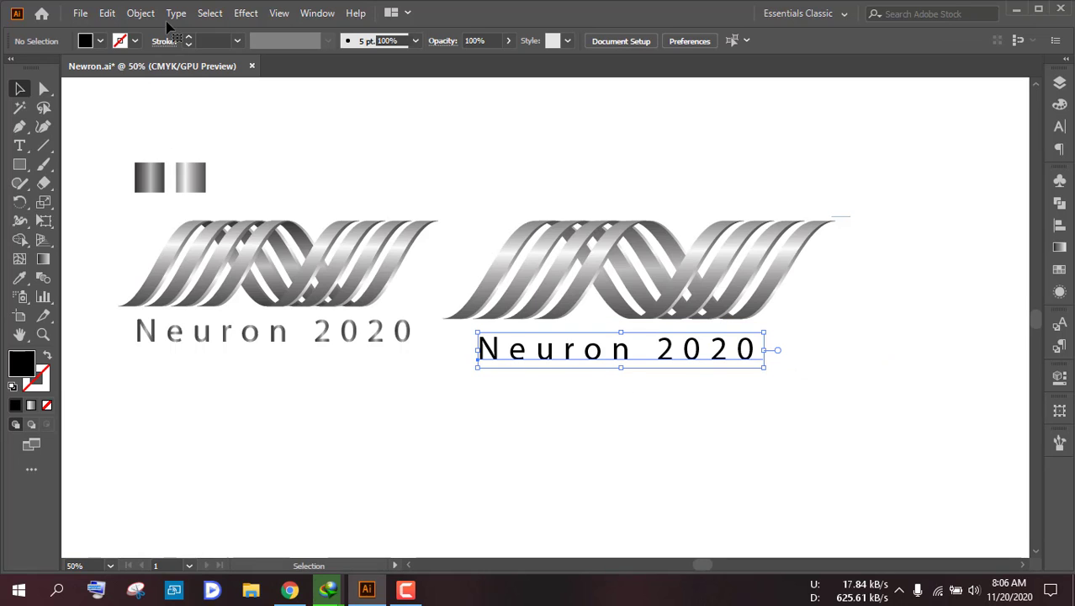
click(140, 13)
click(207, 191)
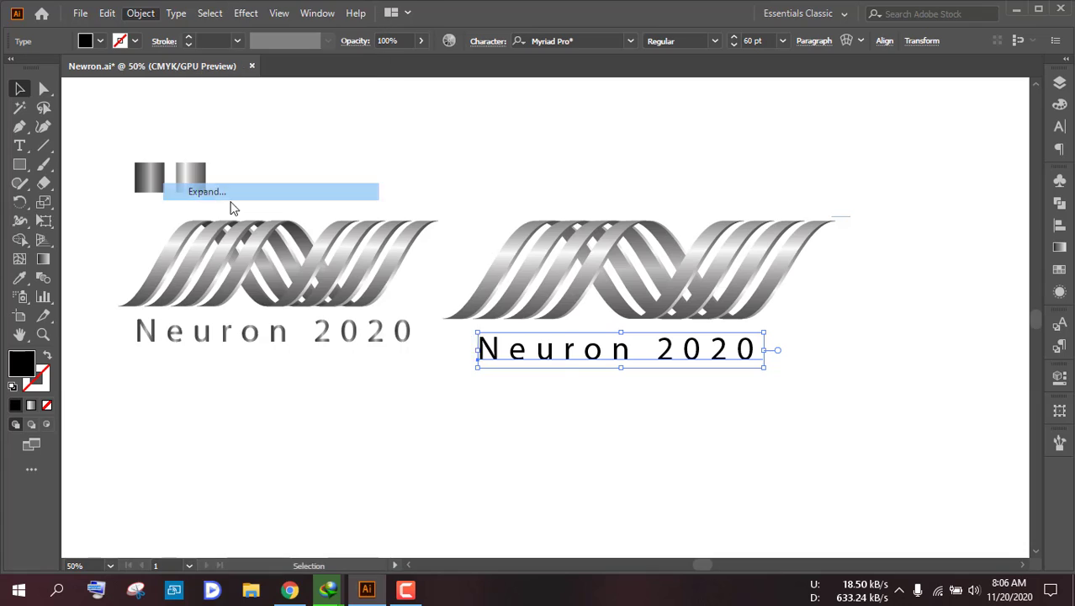
click(455, 337)
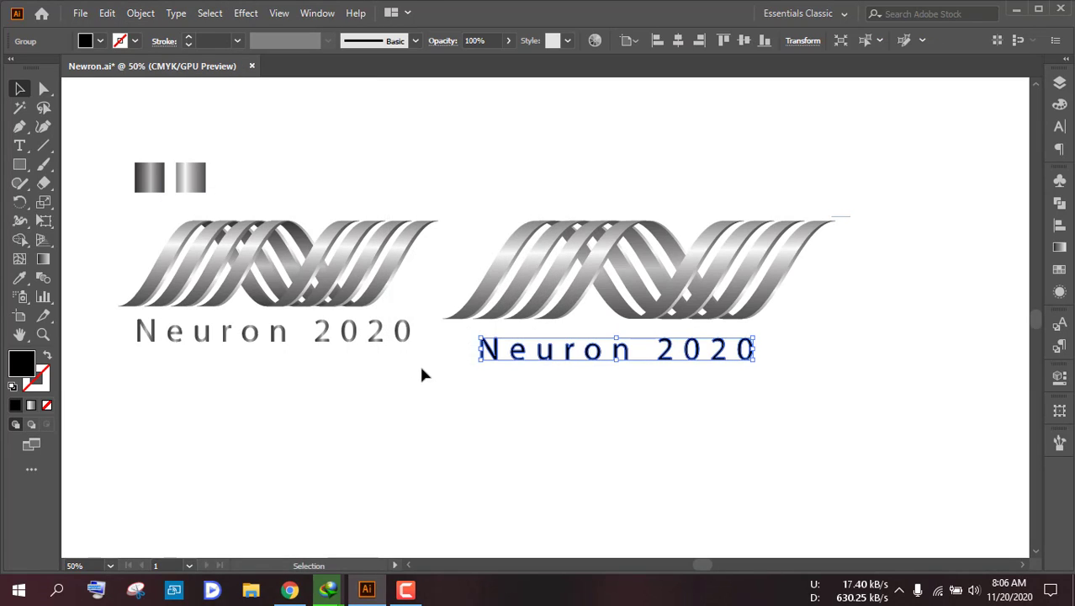
Step: Fill the outlined caption with the darker silver gradient sampled from the first gradient square, and deselect it
key(i)
click(153, 182)
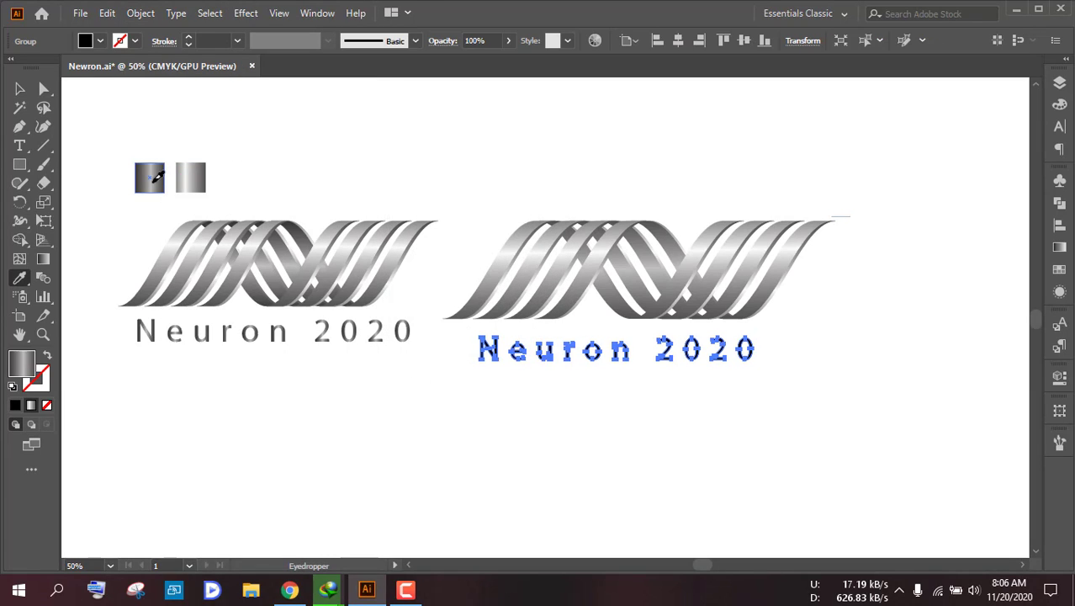
click(18, 89)
click(168, 101)
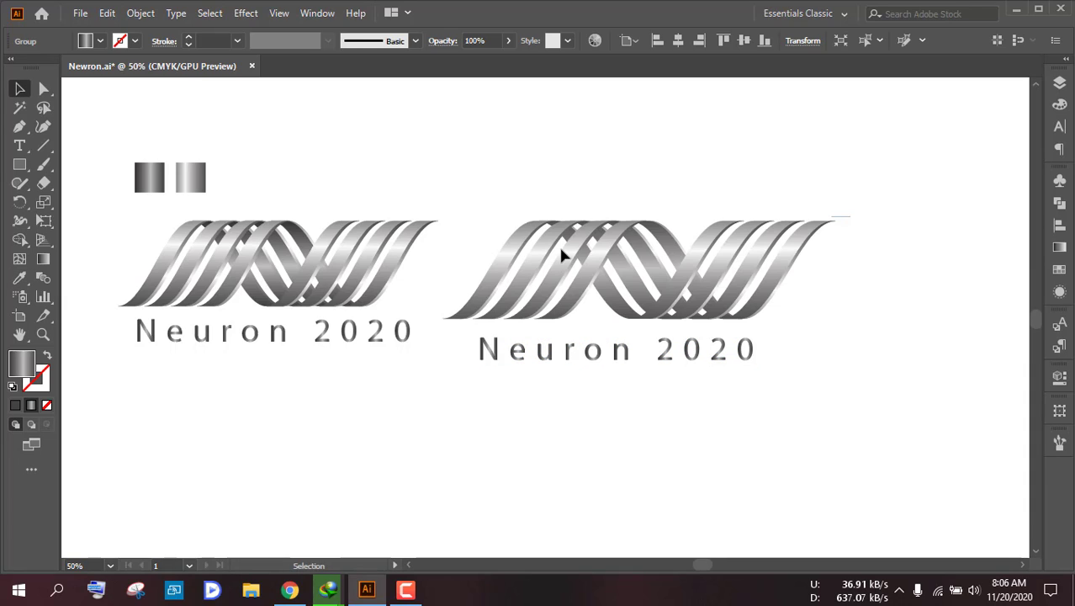